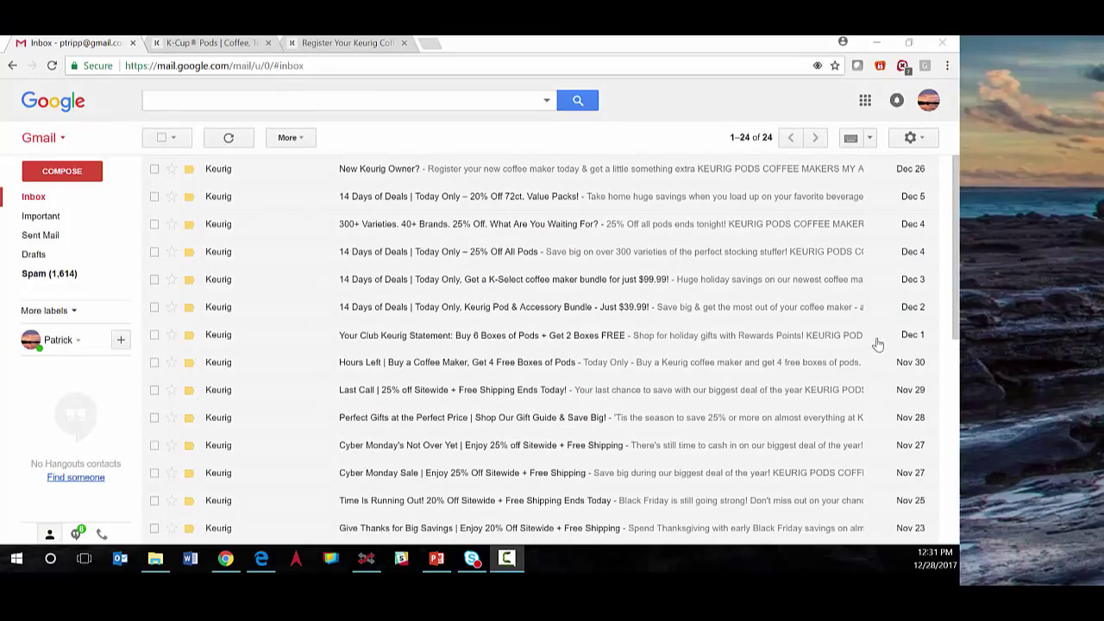
# Open the 20% Off 72ct. Value Packs email and follow its sale link to Keurig's K-Cup Box 72 ct. beverages
pyautogui.click(500, 197)
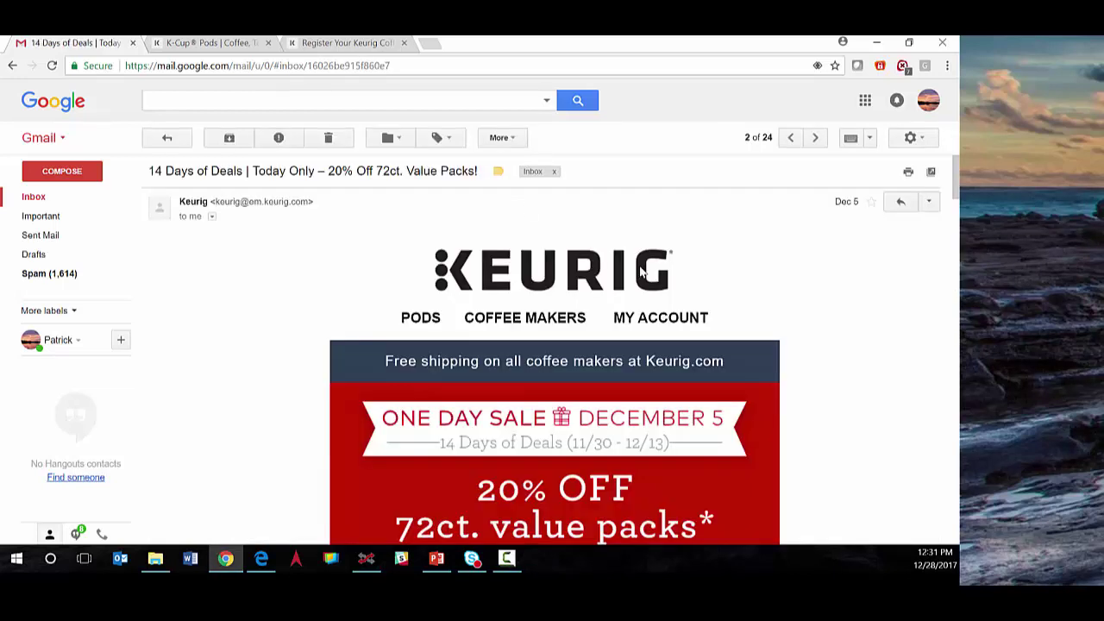
pyautogui.scroll(-1, 670, 302)
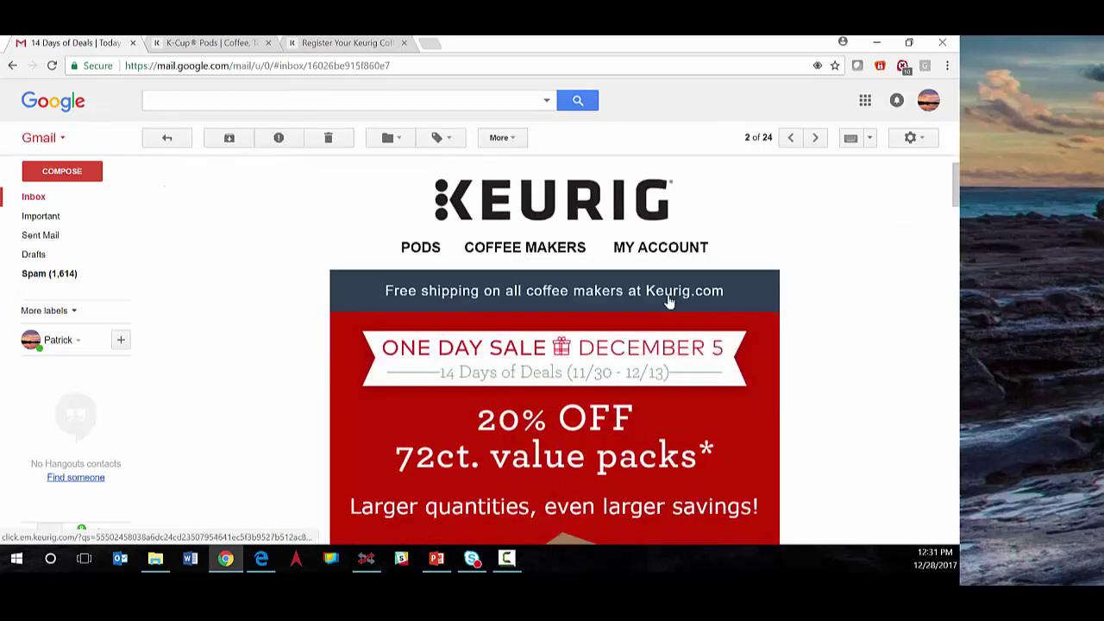
pyautogui.click(520, 355)
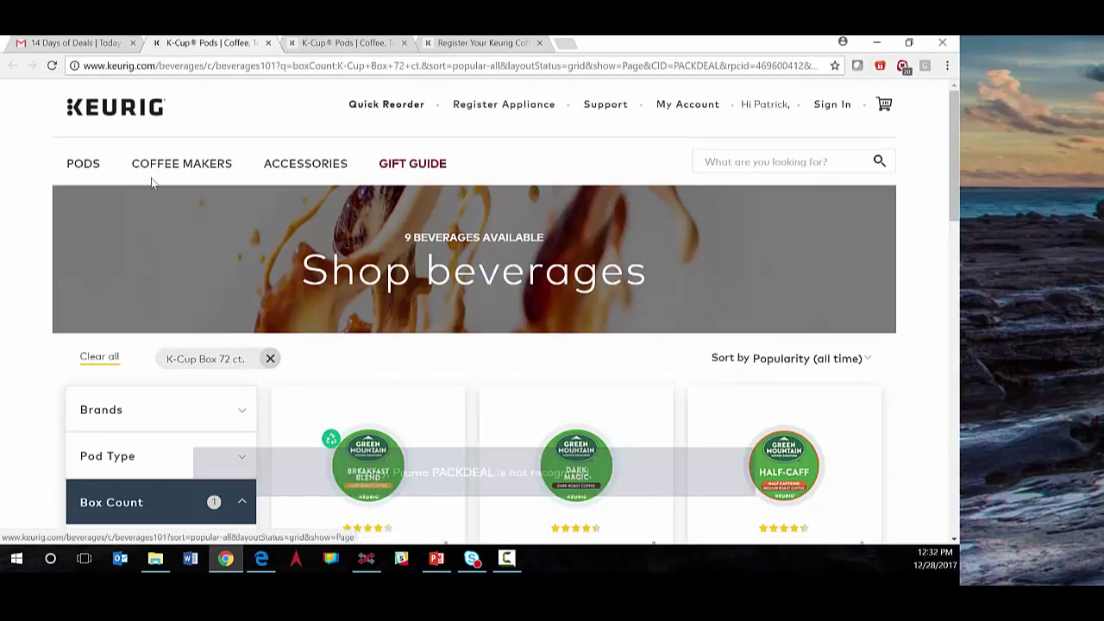
# Go to the Keurig home page and scroll through its sections
pyautogui.click(102, 115)
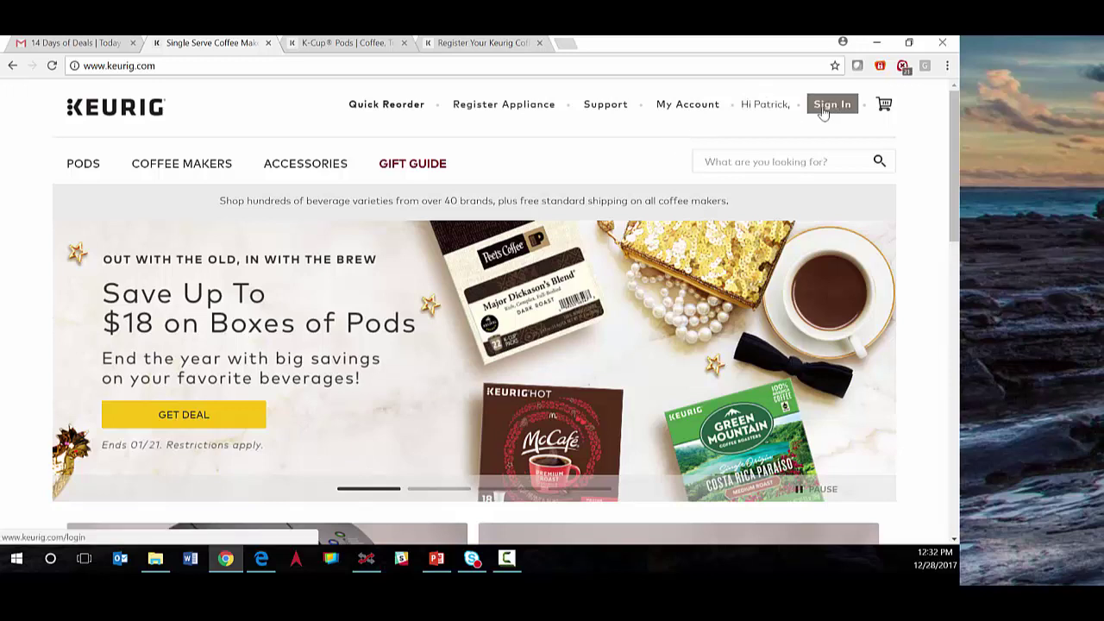
pyautogui.scroll(-3, 538, 345)
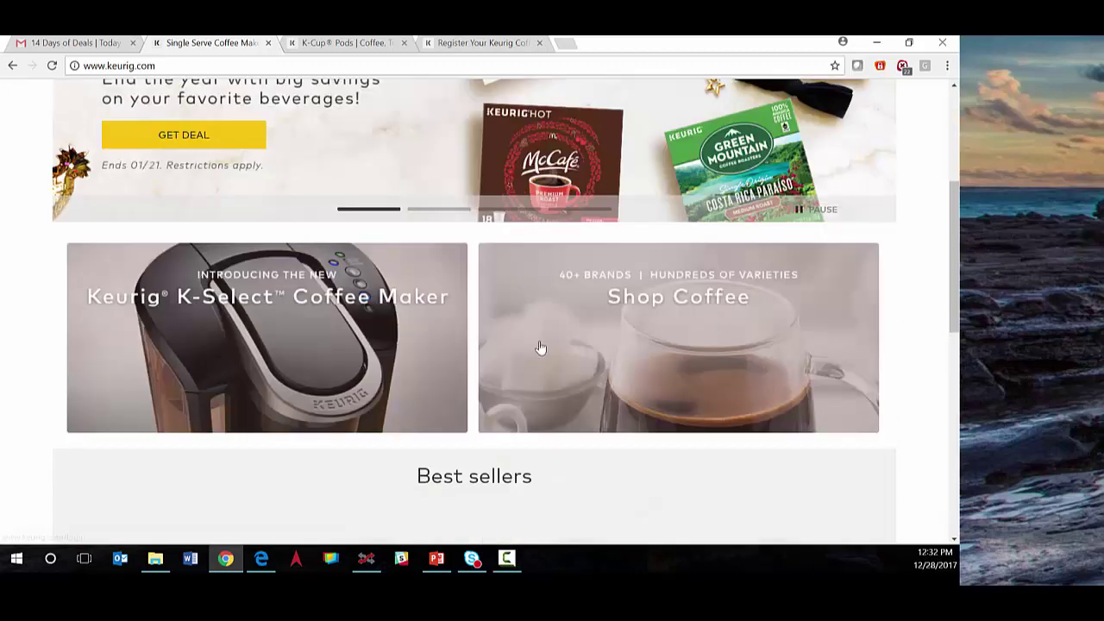
pyautogui.scroll(3, 604, 319)
pyautogui.scroll(-3, 552, 294)
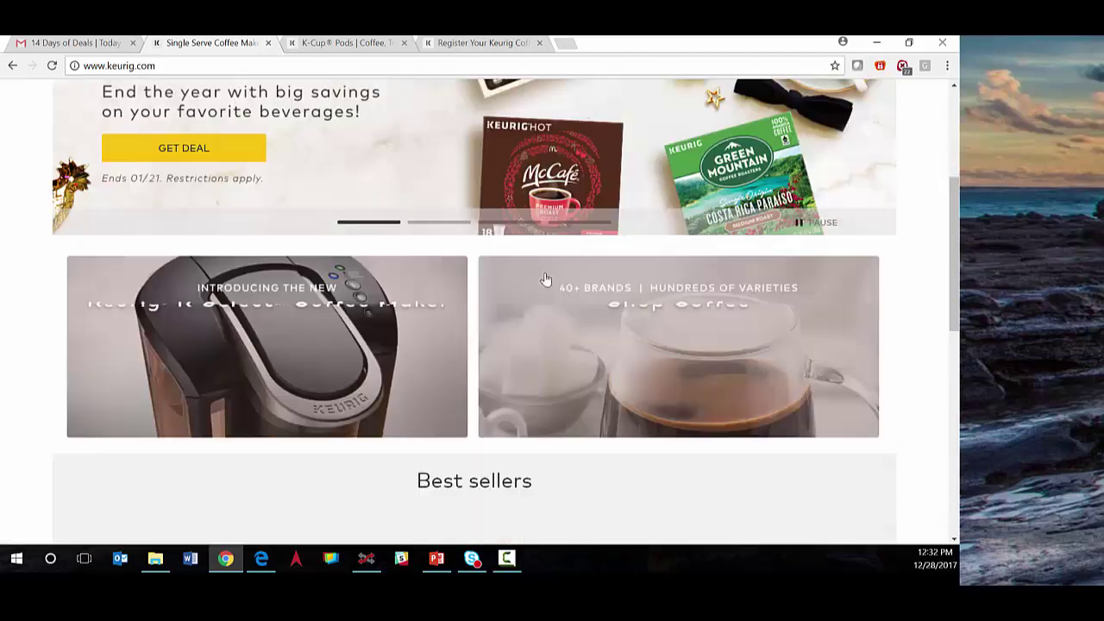
pyautogui.scroll(-2, 457, 276)
pyautogui.scroll(2, 518, 250)
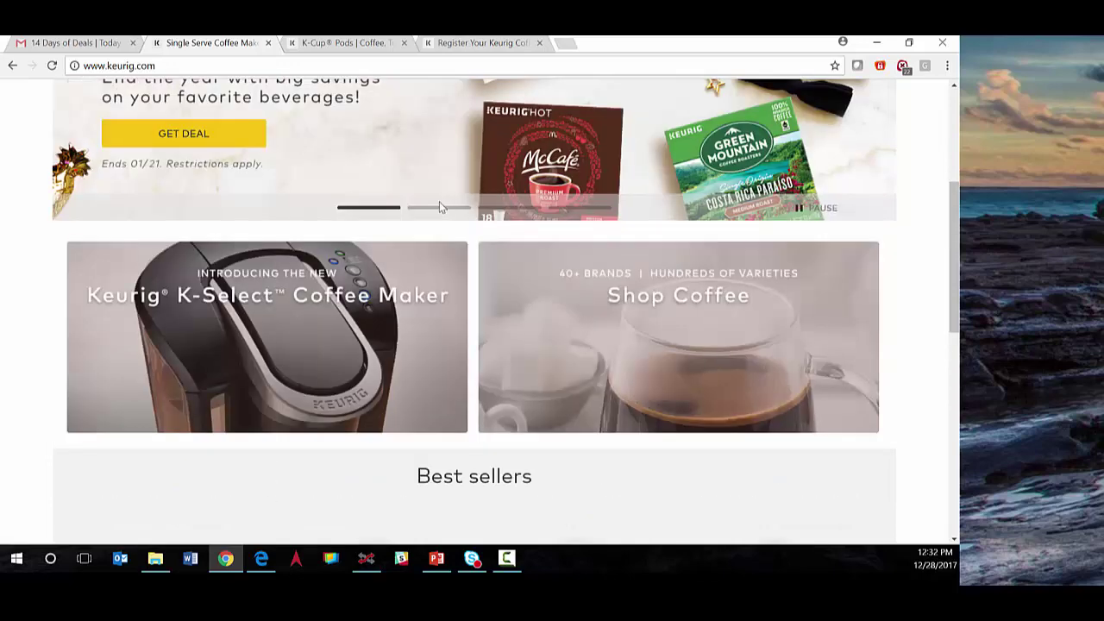
pyautogui.scroll(2, 448, 216)
pyautogui.scroll(-4, 427, 234)
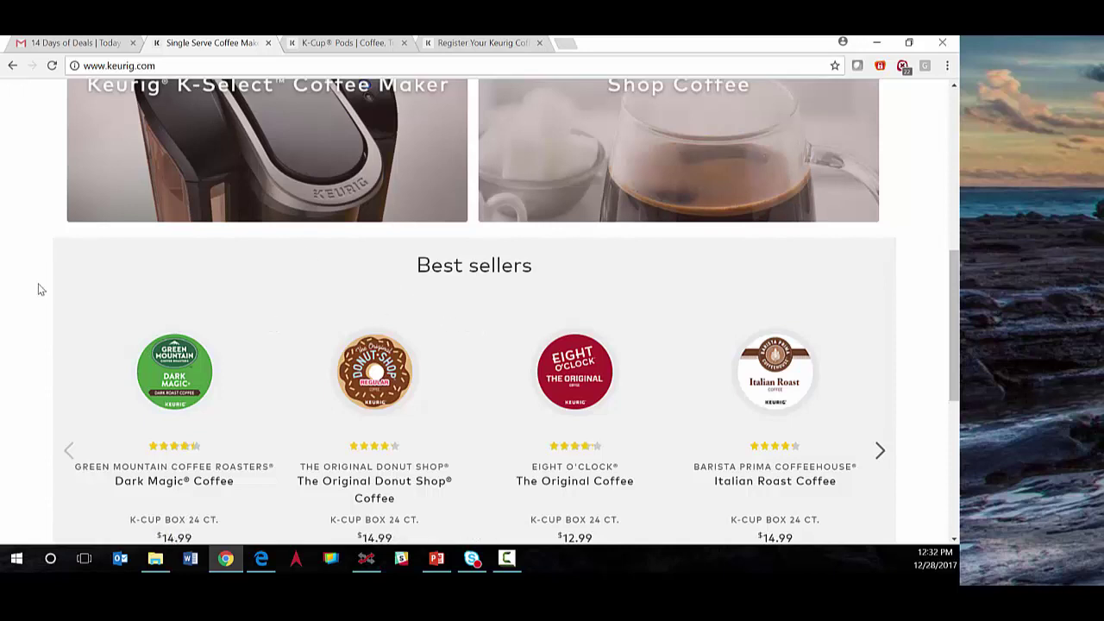
pyautogui.scroll(-1, 21, 290)
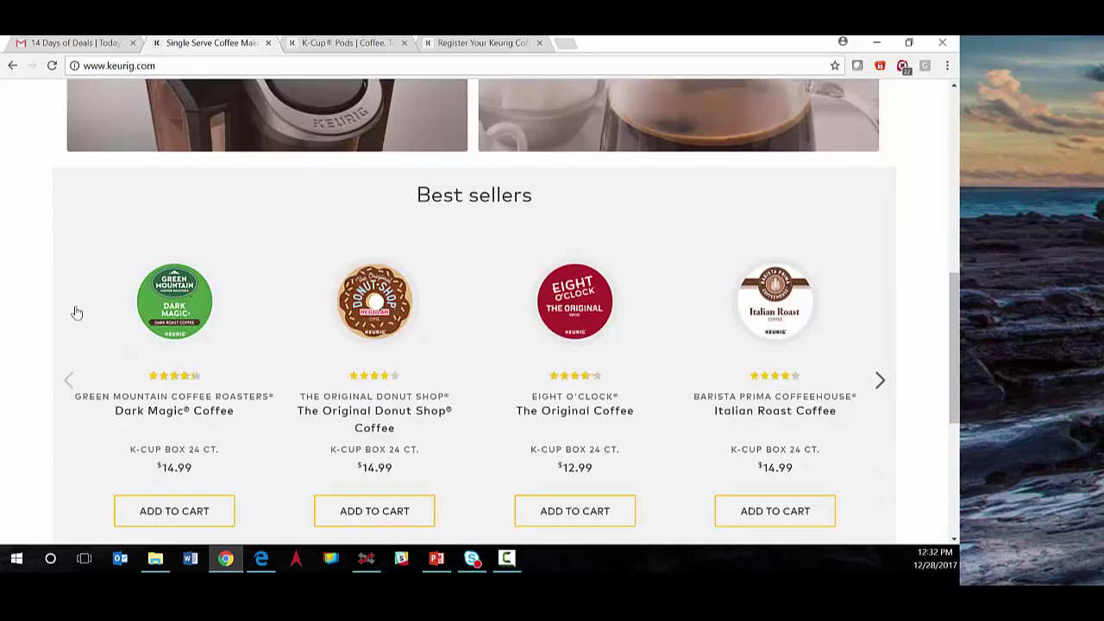
# Show the next set of best-selling coffees, then return to the top of the page
pyautogui.click(878, 382)
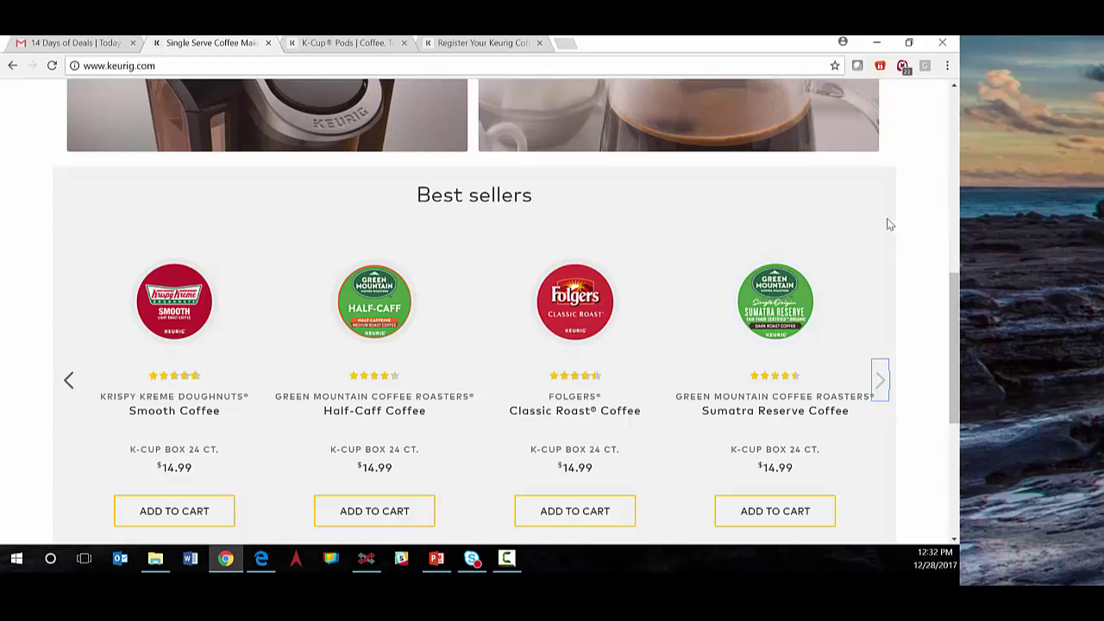
pyautogui.scroll(4, 891, 224)
pyautogui.scroll(1, 890, 224)
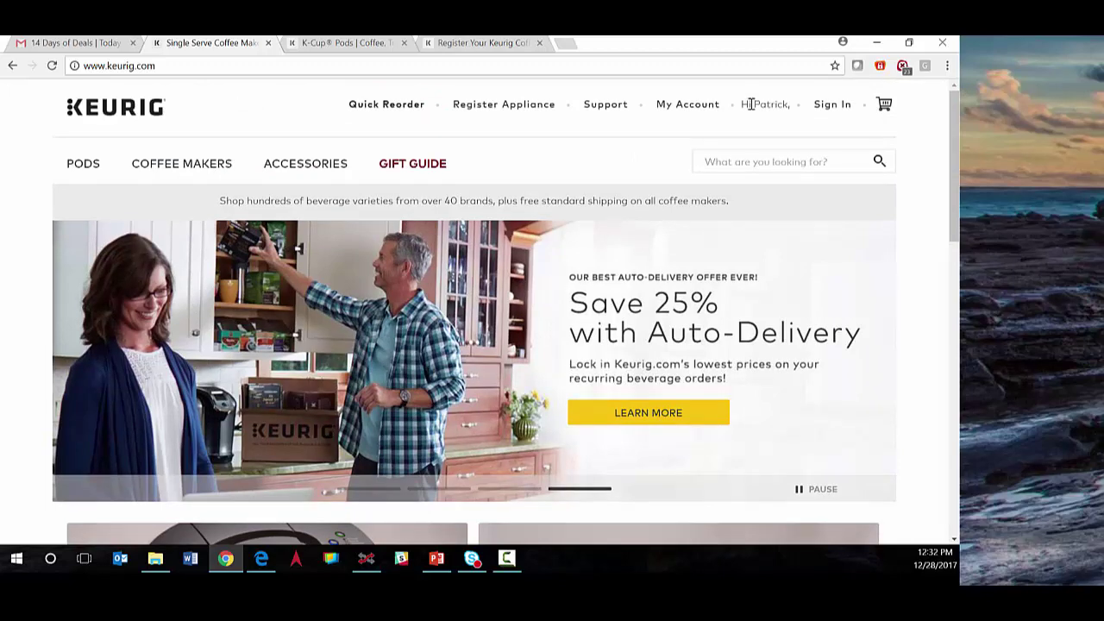
pyautogui.click(264, 559)
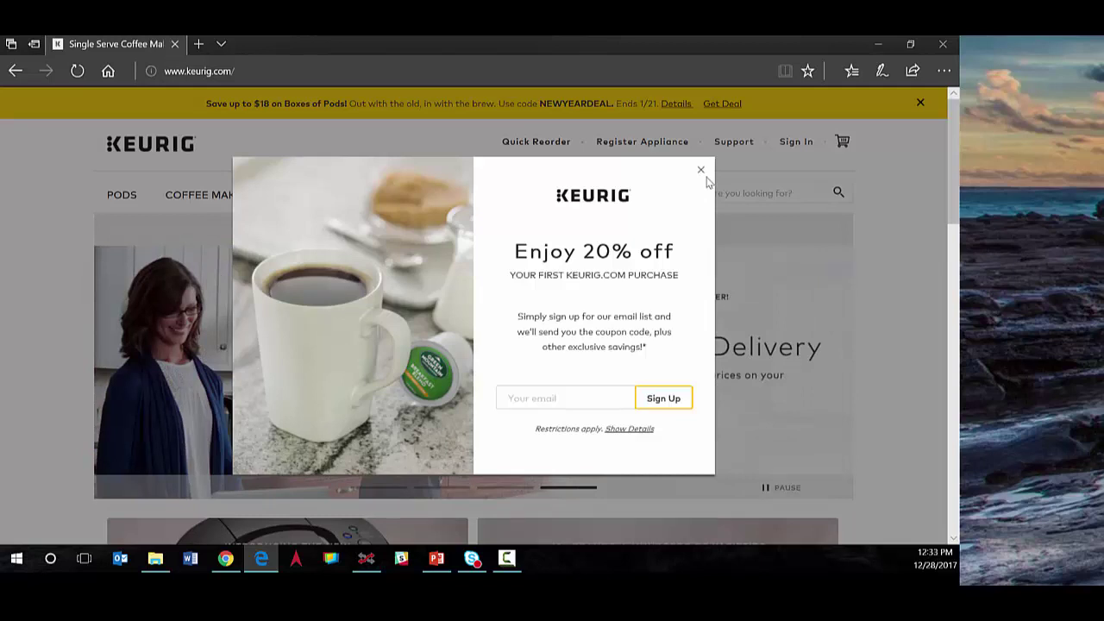
# Dismiss the 'Enjoy 20% off' email sign-up popup in Edge and return to Chrome
pyautogui.click(701, 174)
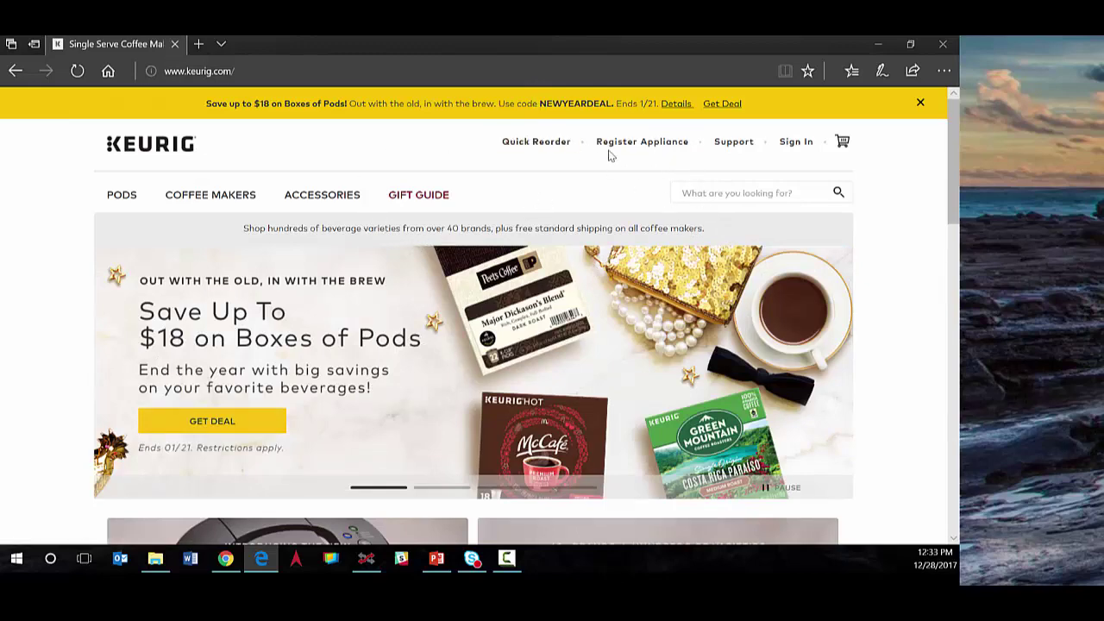
pyautogui.hotkey('alt', 'Tab')
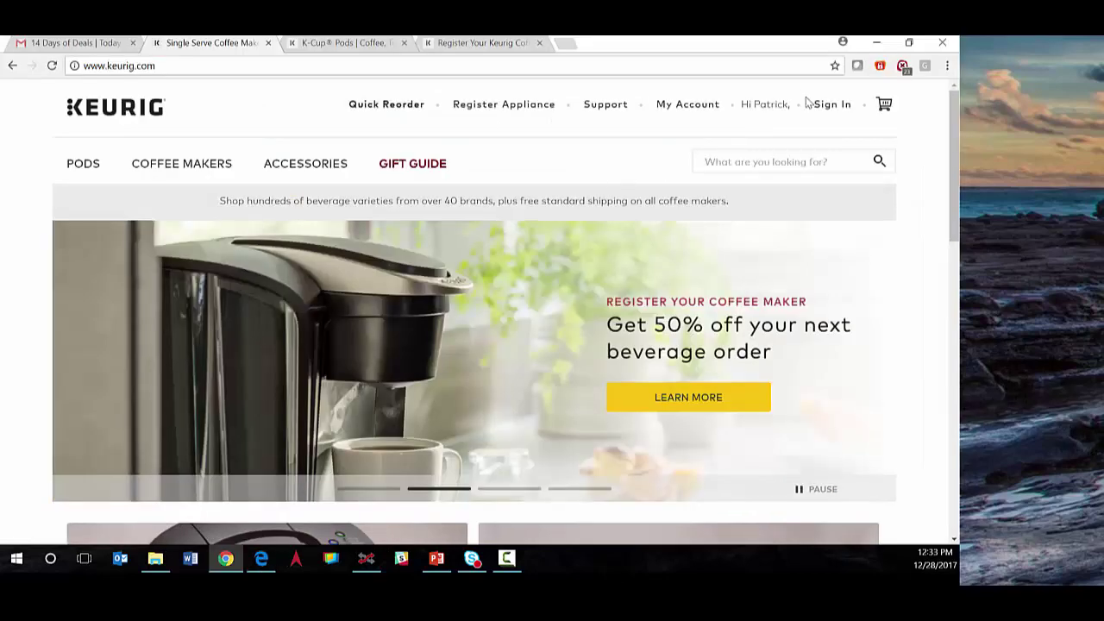
# Sign in to the Keurig account and open the My Account overview
pyautogui.click(833, 107)
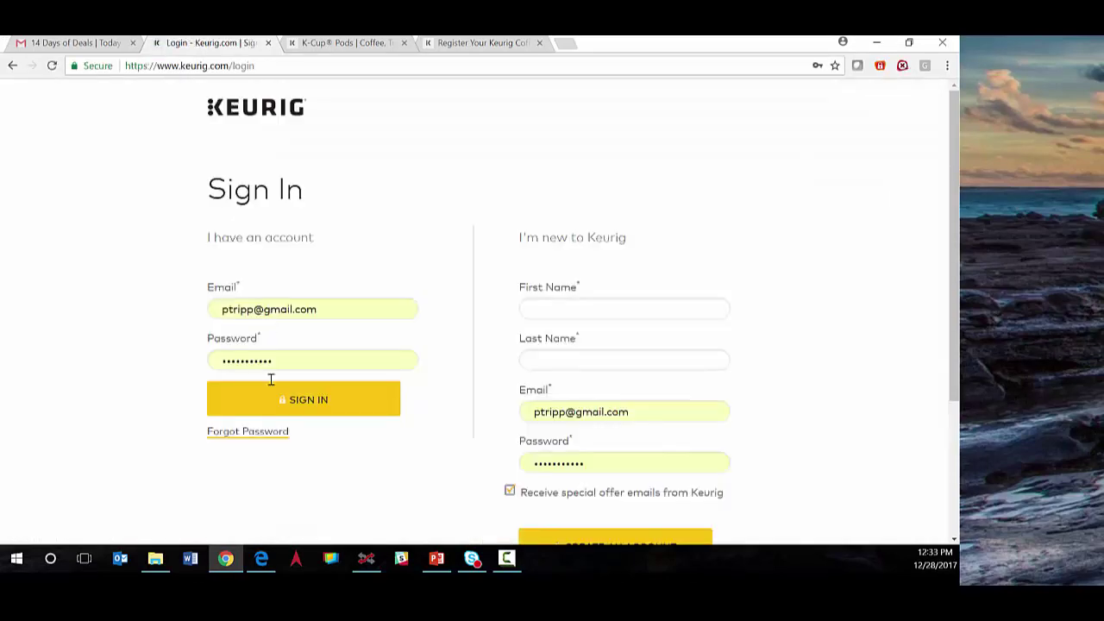
pyautogui.click(303, 403)
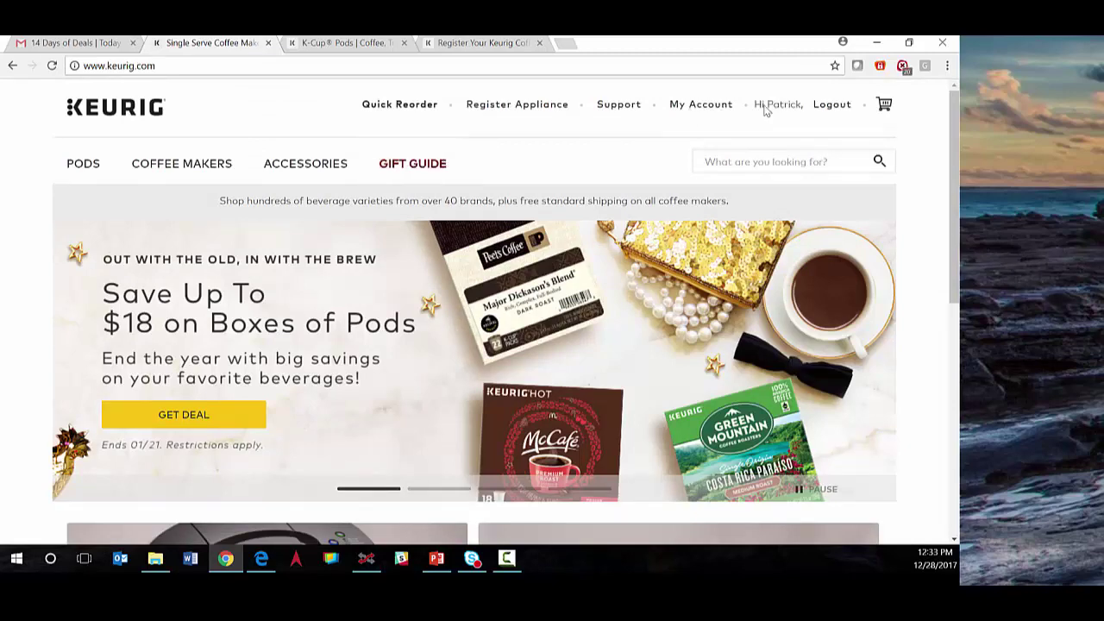
pyautogui.click(703, 111)
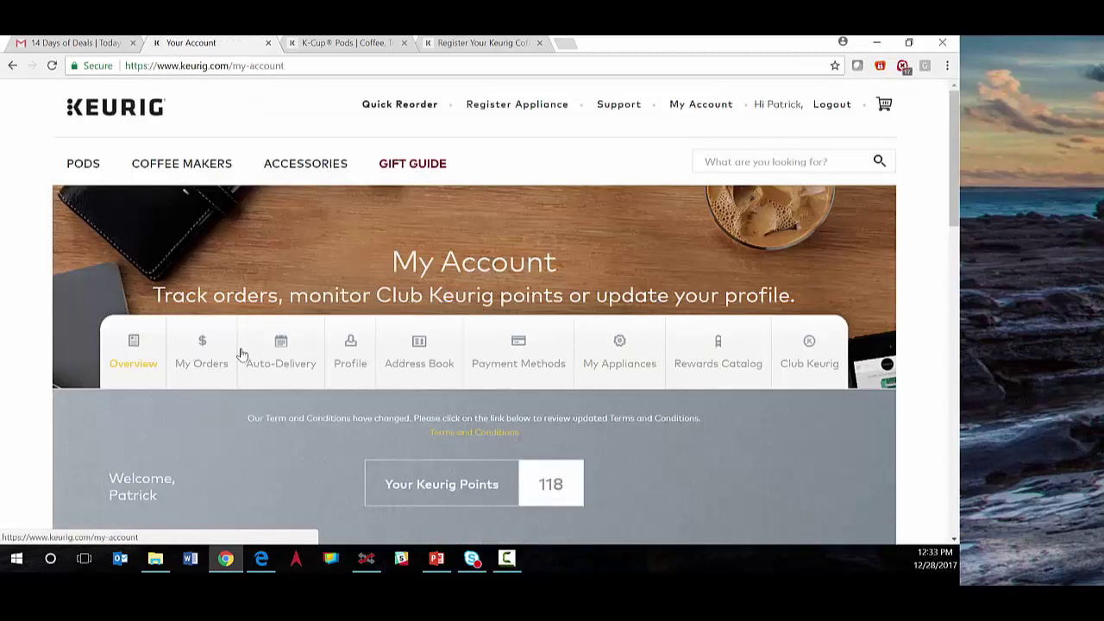
# Review the account cards showing 118 Keurig Points, then open coffee maker registration
pyautogui.scroll(-1, 569, 369)
pyautogui.scroll(-3, 636, 369)
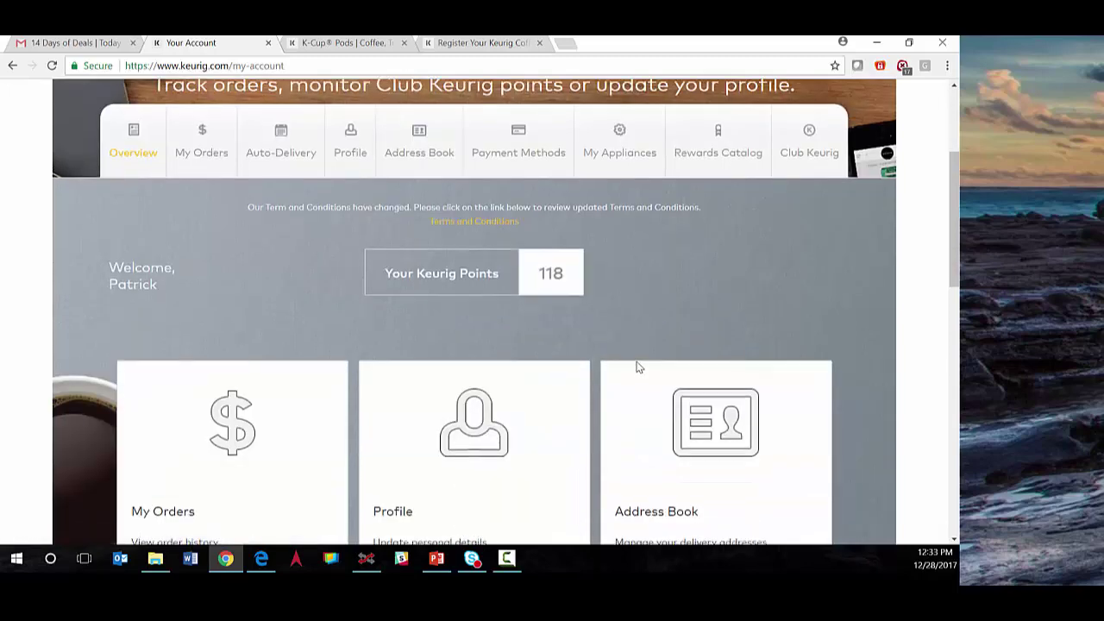
pyautogui.scroll(2, 639, 356)
pyautogui.scroll(-2, 641, 352)
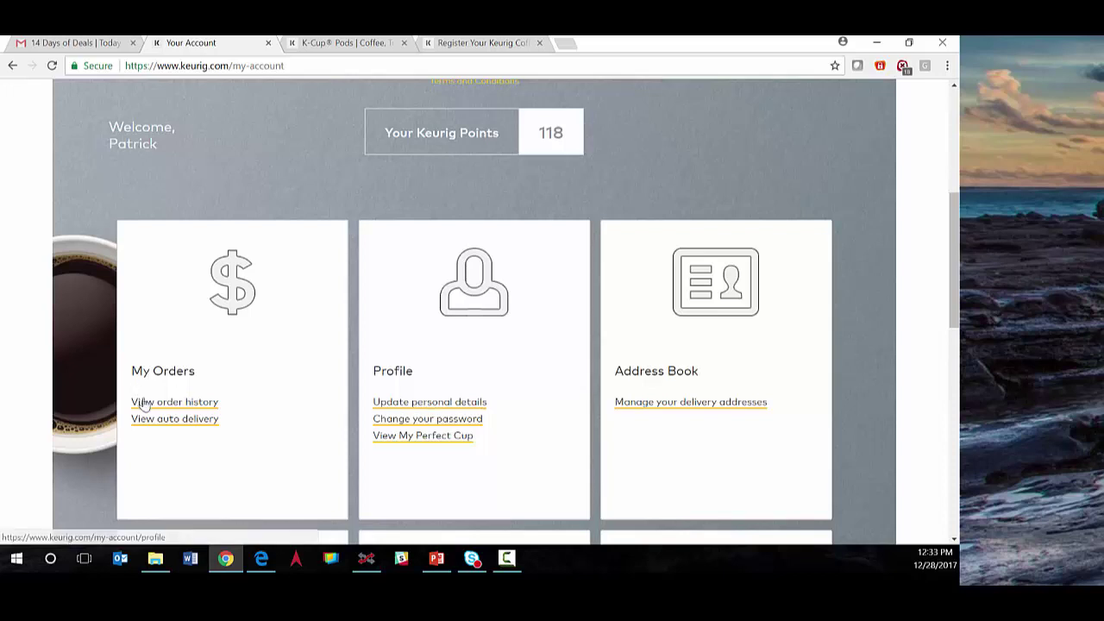
pyautogui.scroll(-4, 650, 358)
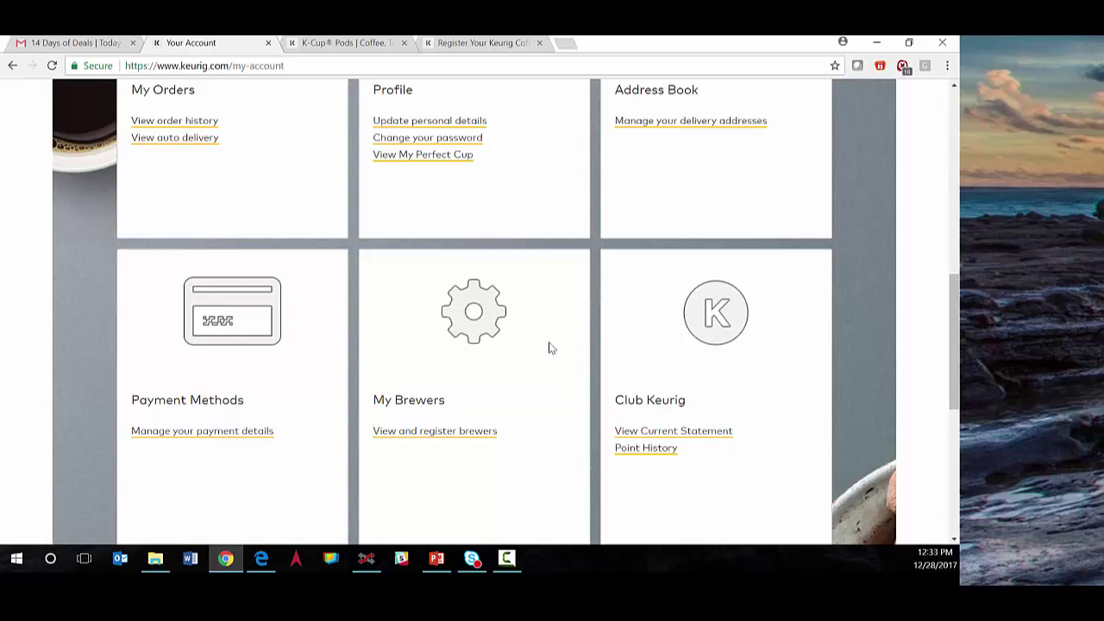
pyautogui.scroll(9, 621, 308)
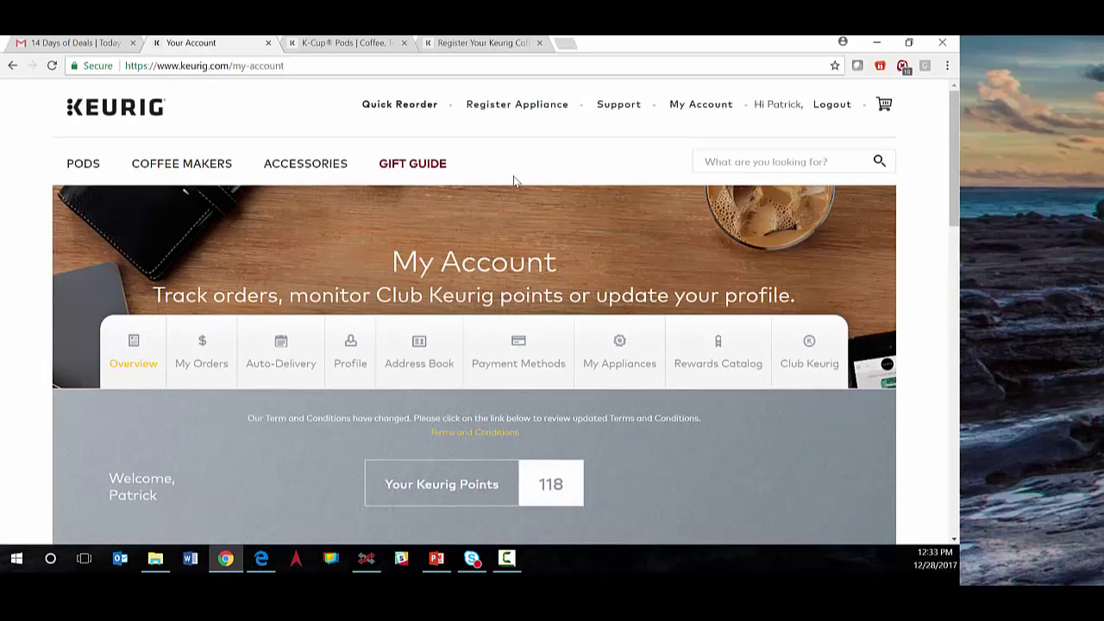
pyautogui.moveTo(258, 164)
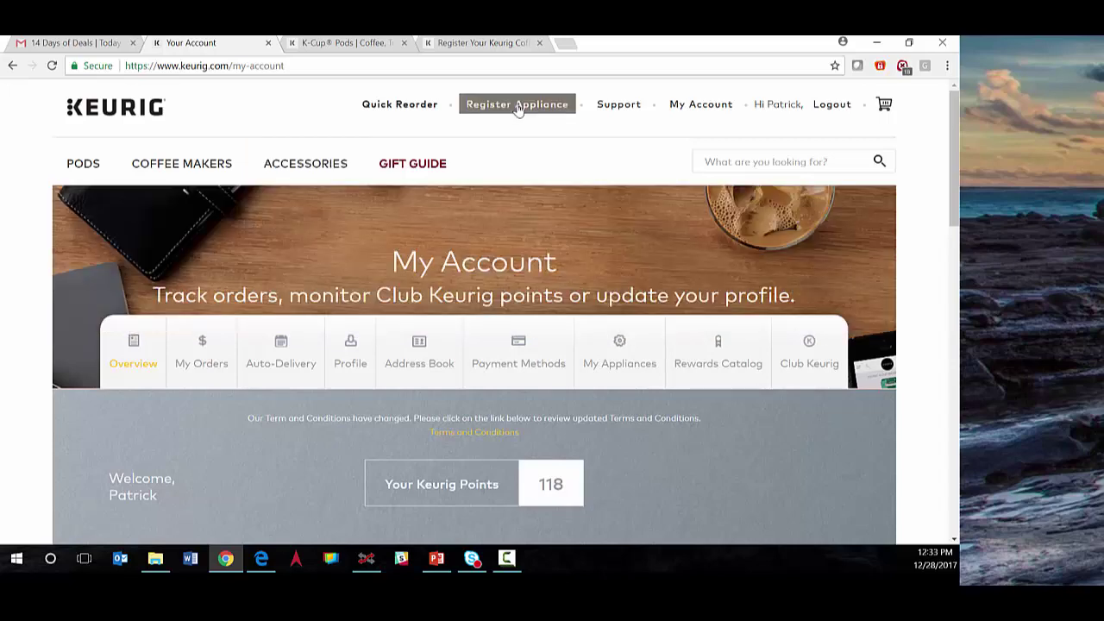
pyautogui.click(517, 106)
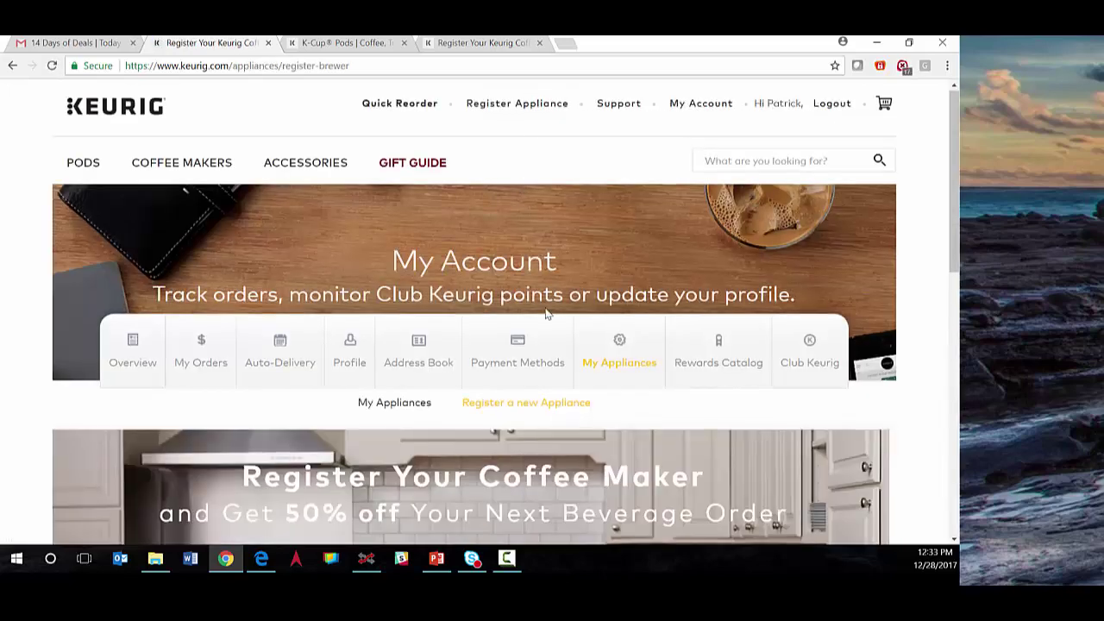
# Enter the brewer's serial number and submit the coffee maker registration
pyautogui.scroll(-3, 546, 304)
pyautogui.scroll(-2, 547, 304)
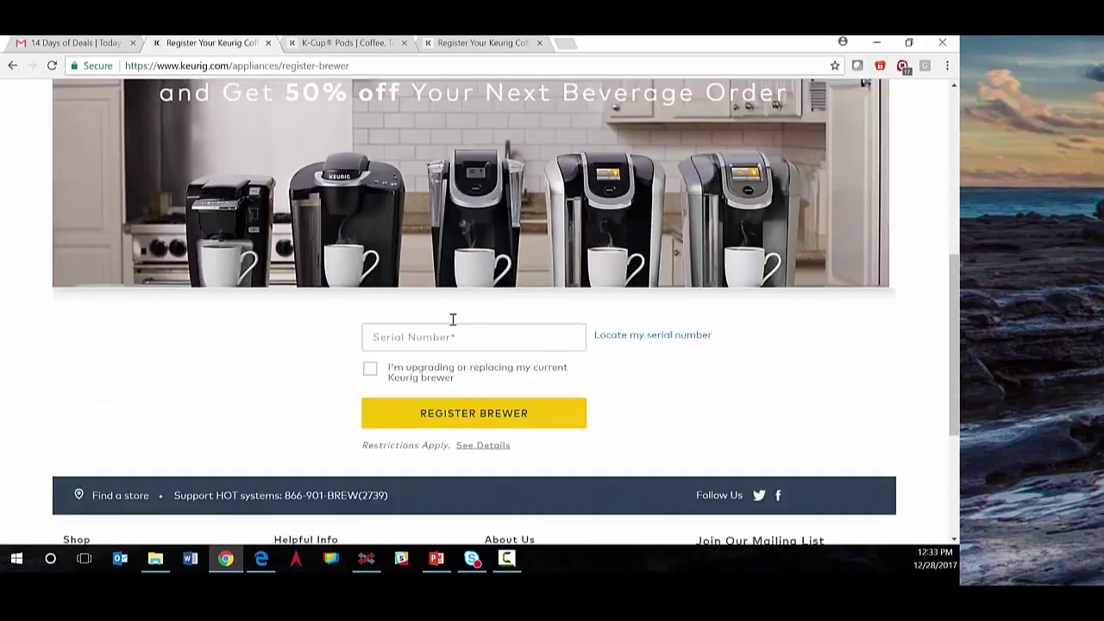
pyautogui.click(415, 339)
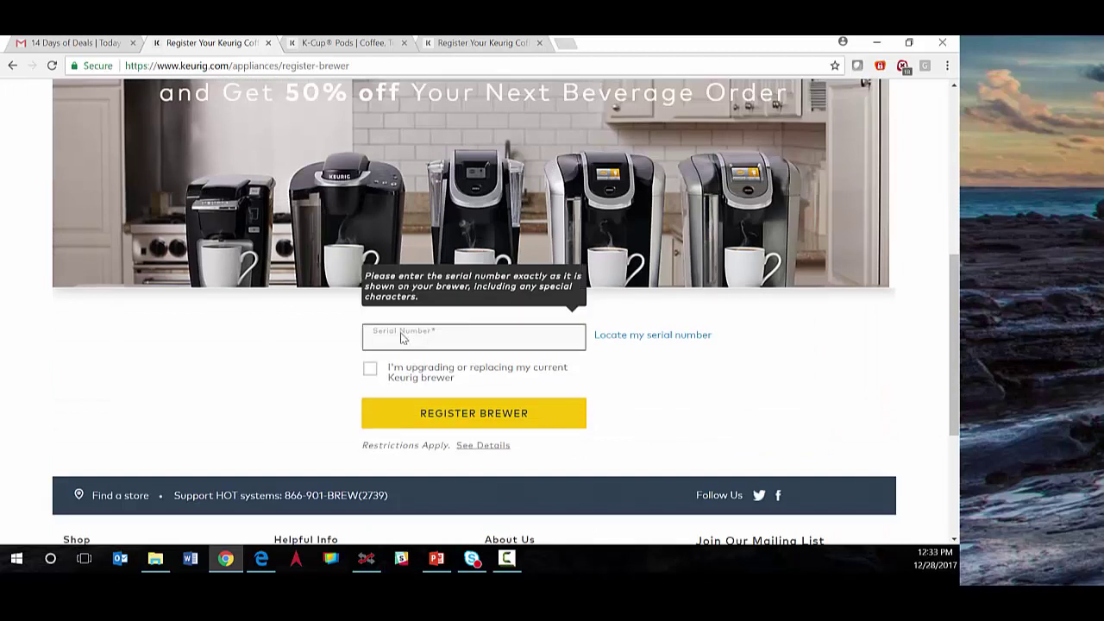
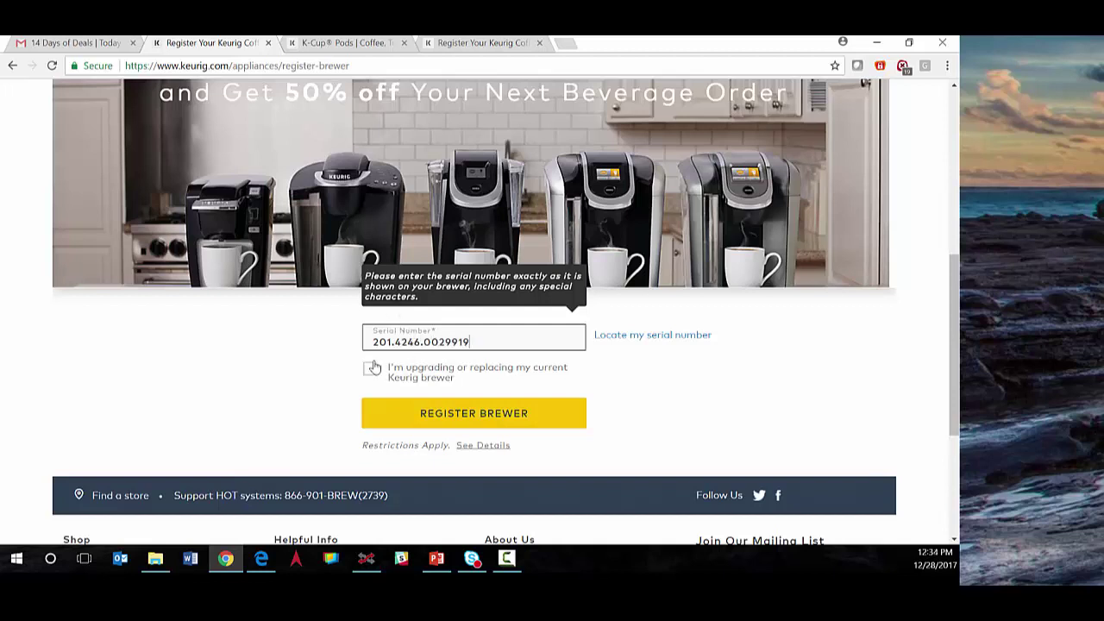
pyautogui.click(473, 415)
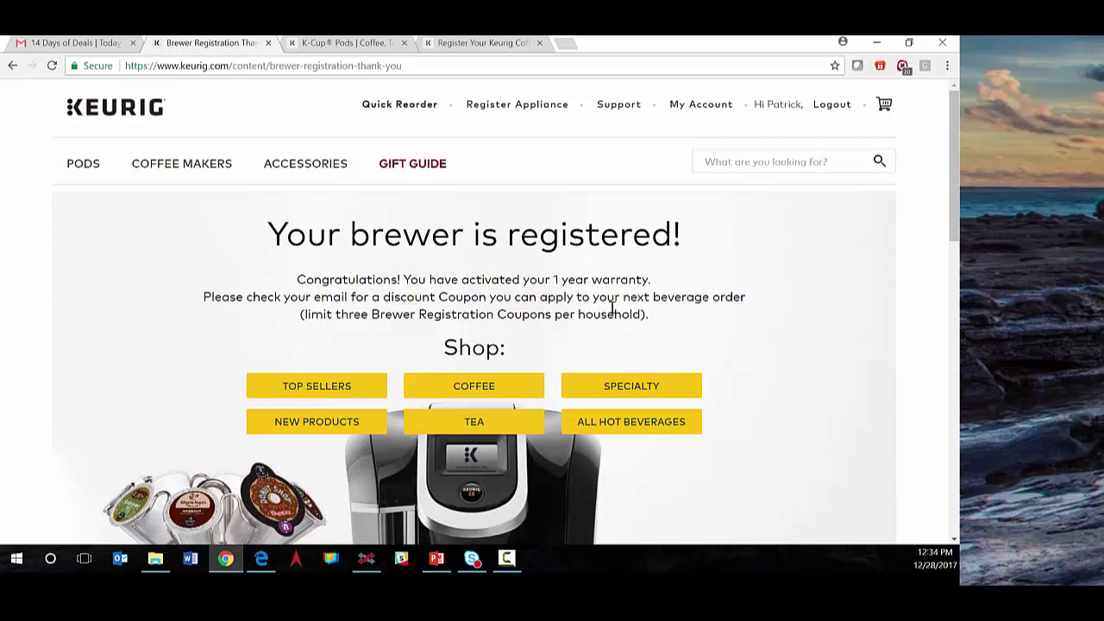
# Scroll through the registration confirmation showing the 1-year warranty
pyautogui.scroll(-1, 609, 313)
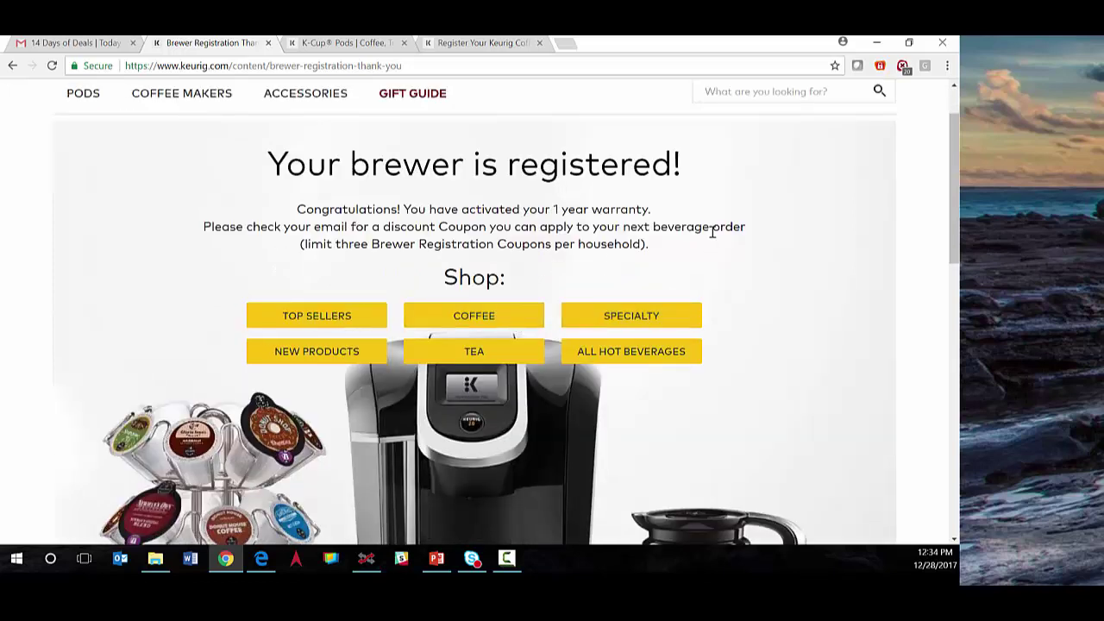
pyautogui.scroll(-3, 722, 264)
pyautogui.scroll(-1, 528, 344)
pyautogui.scroll(5, 525, 347)
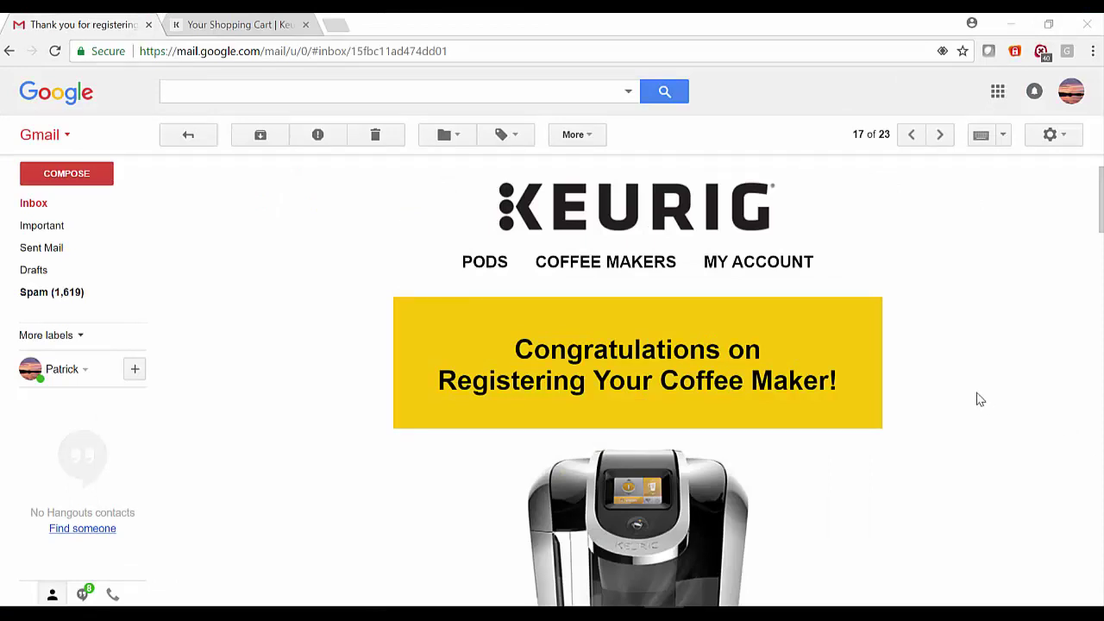
# Scroll the registration email past its coupon code and launch the Perfect Cup quiz
pyautogui.scroll(1, 980, 399)
pyautogui.scroll(-7, 980, 399)
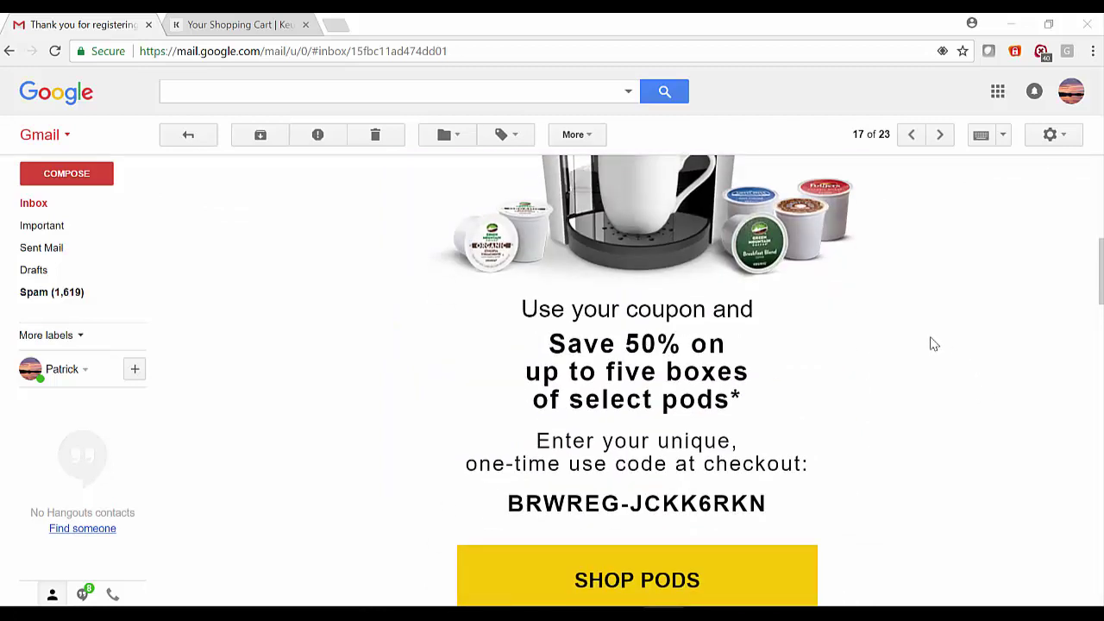
pyautogui.scroll(-1, 892, 343)
pyautogui.scroll(-4, 892, 343)
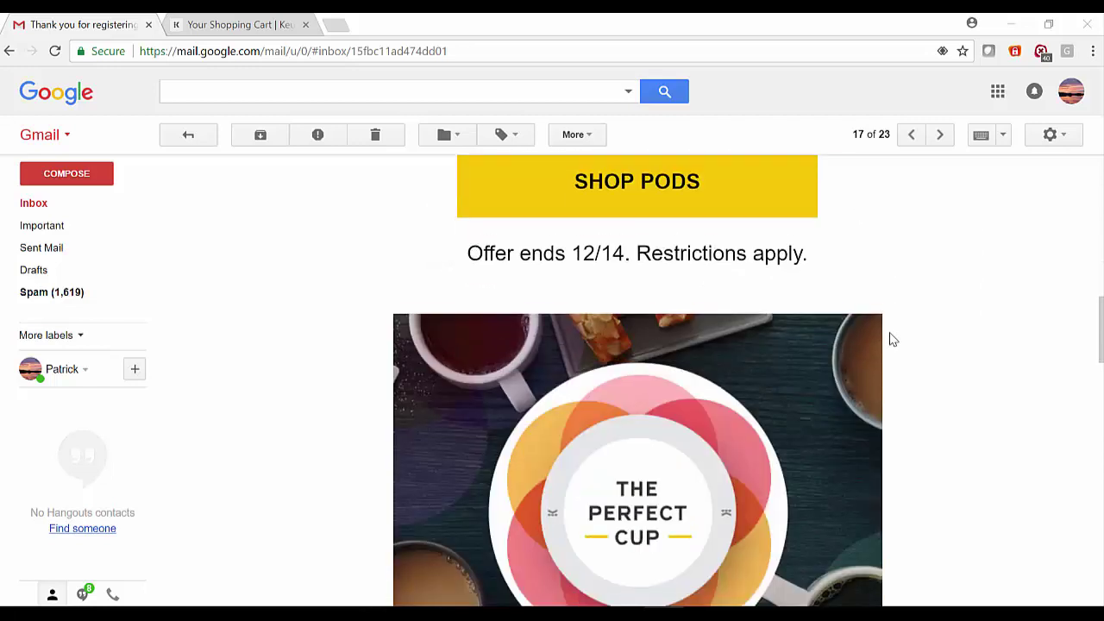
pyautogui.scroll(-2, 904, 342)
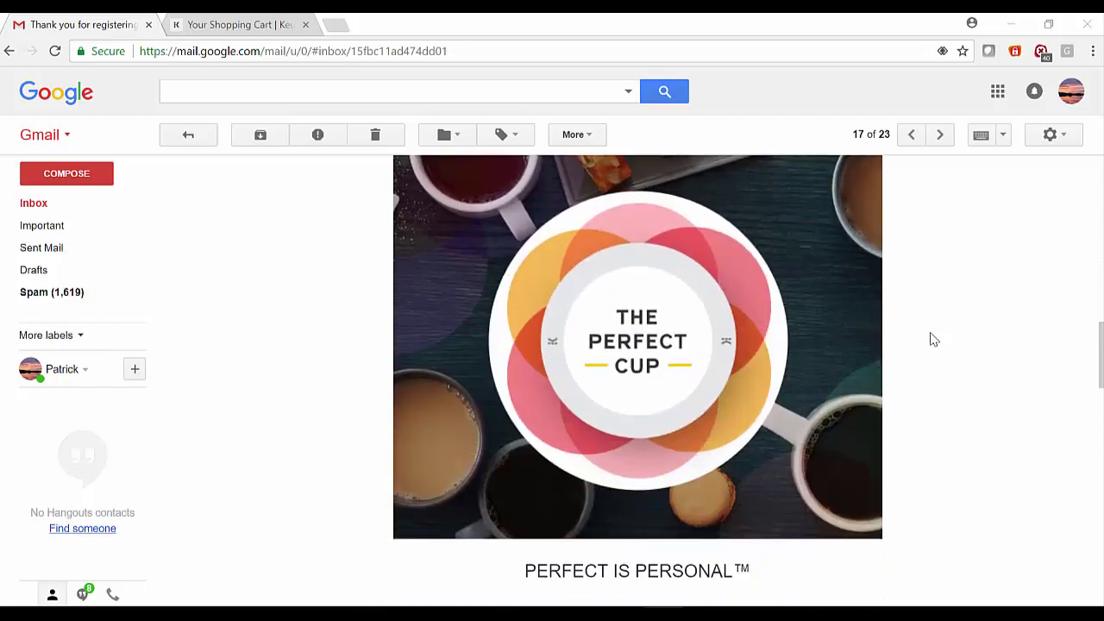
pyautogui.scroll(1, 939, 339)
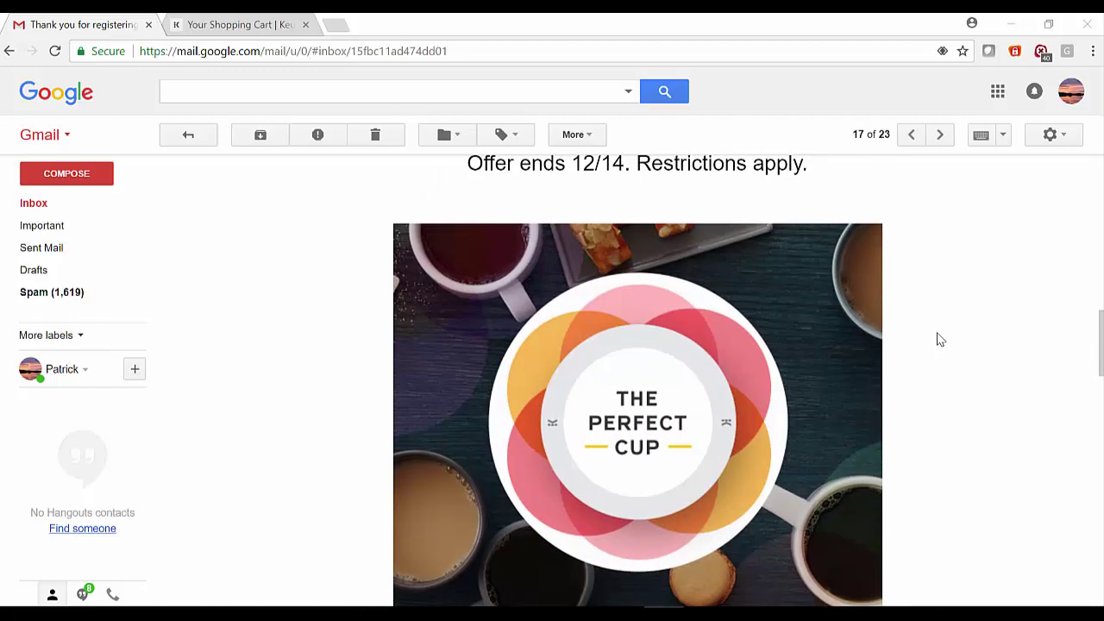
pyautogui.scroll(-4, 940, 340)
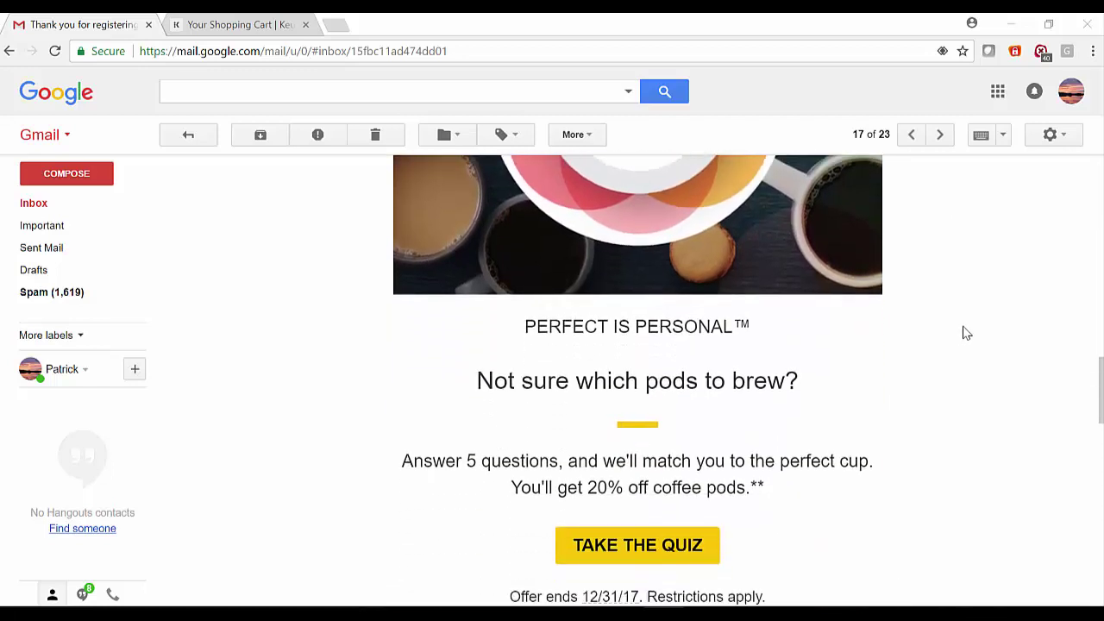
pyautogui.scroll(-1, 966, 333)
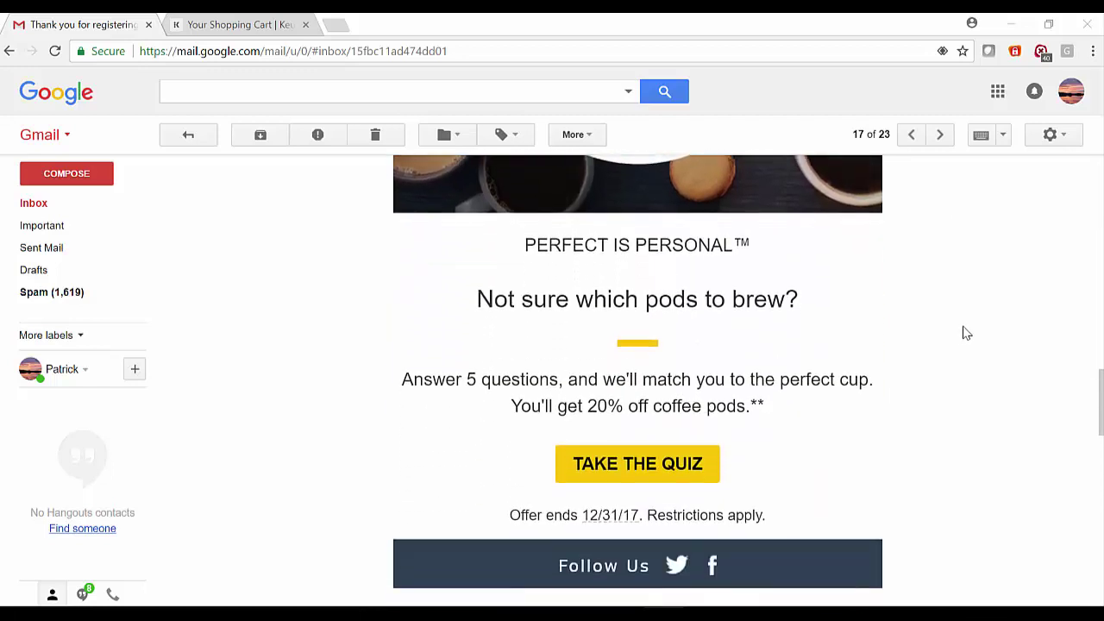
pyautogui.click(645, 467)
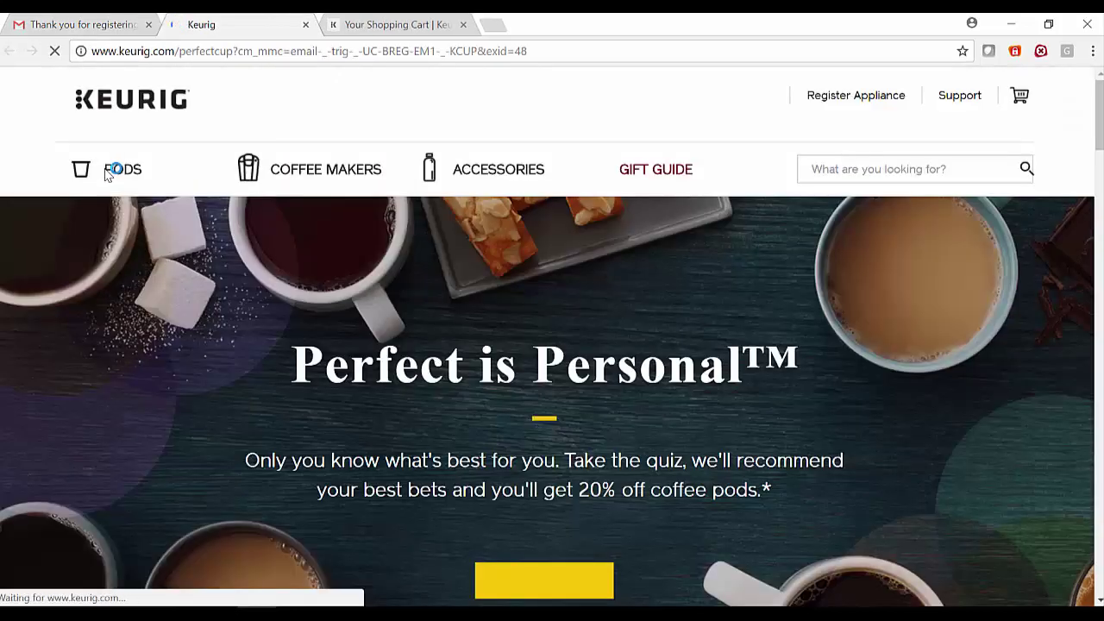
# Answer the Perfect Cup quiz with Set in stone, Caffeinated, Smooth, Milk/cream and Caramel
pyautogui.moveTo(111, 168)
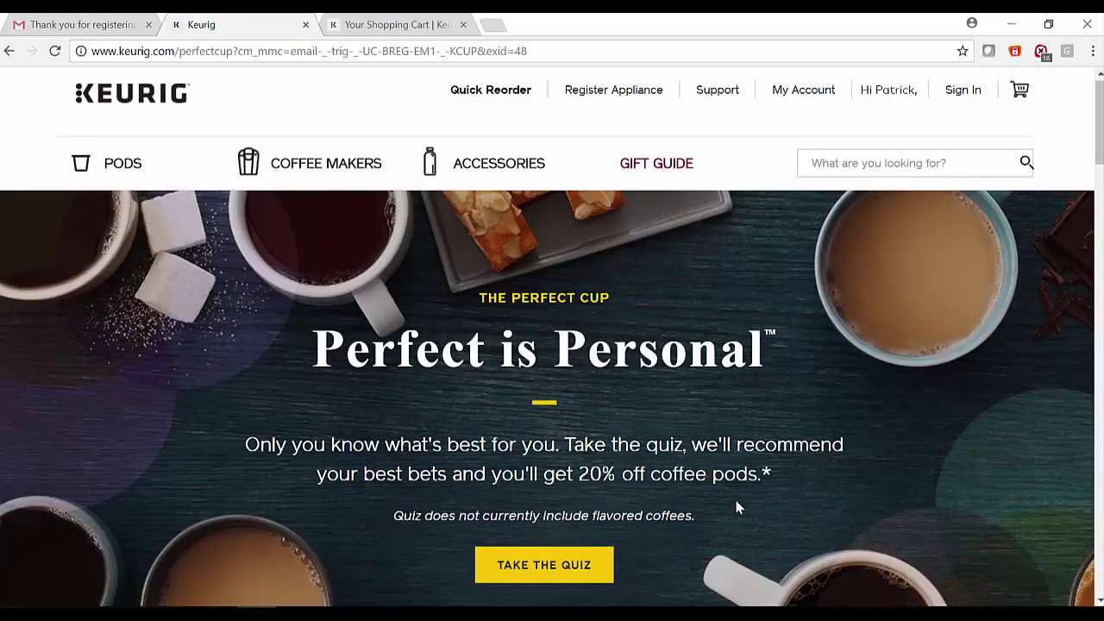
pyautogui.scroll(-2, 652, 428)
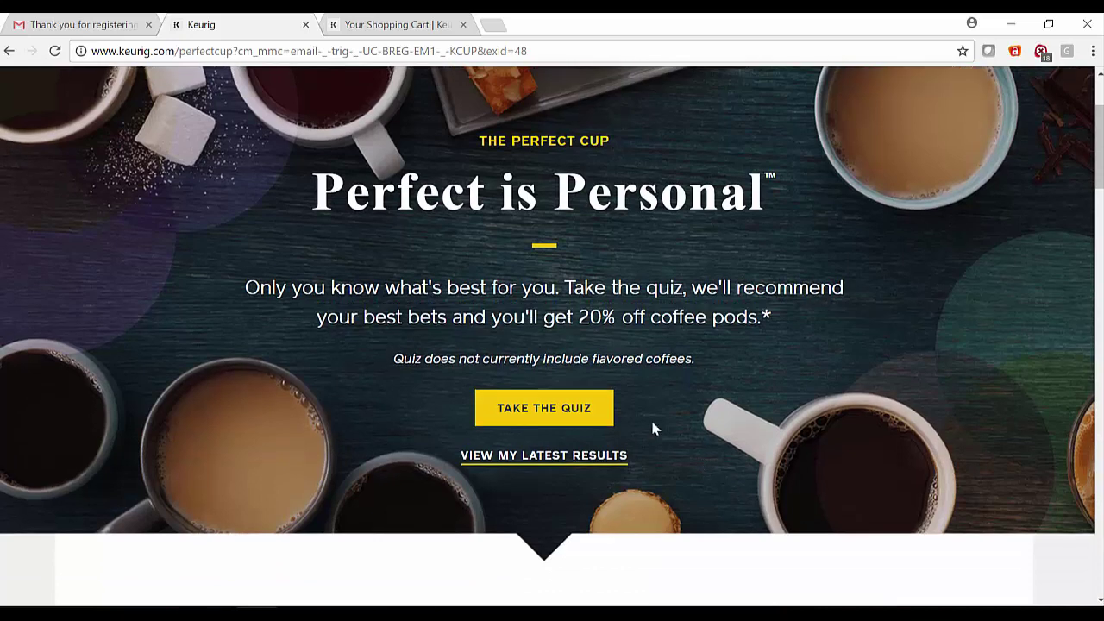
pyautogui.click(554, 411)
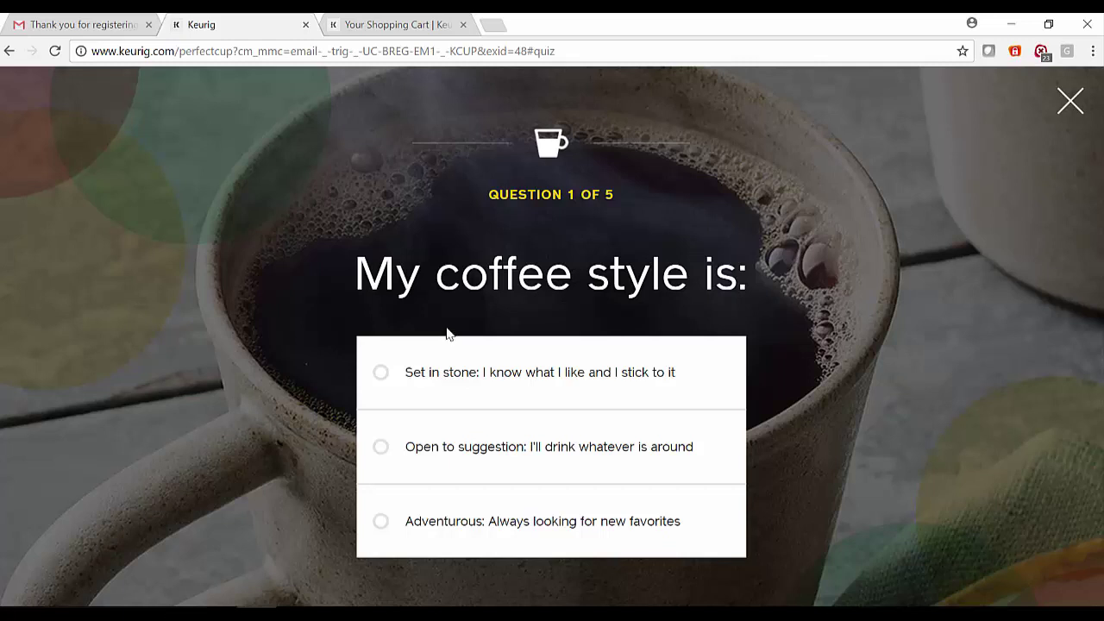
pyautogui.click(383, 374)
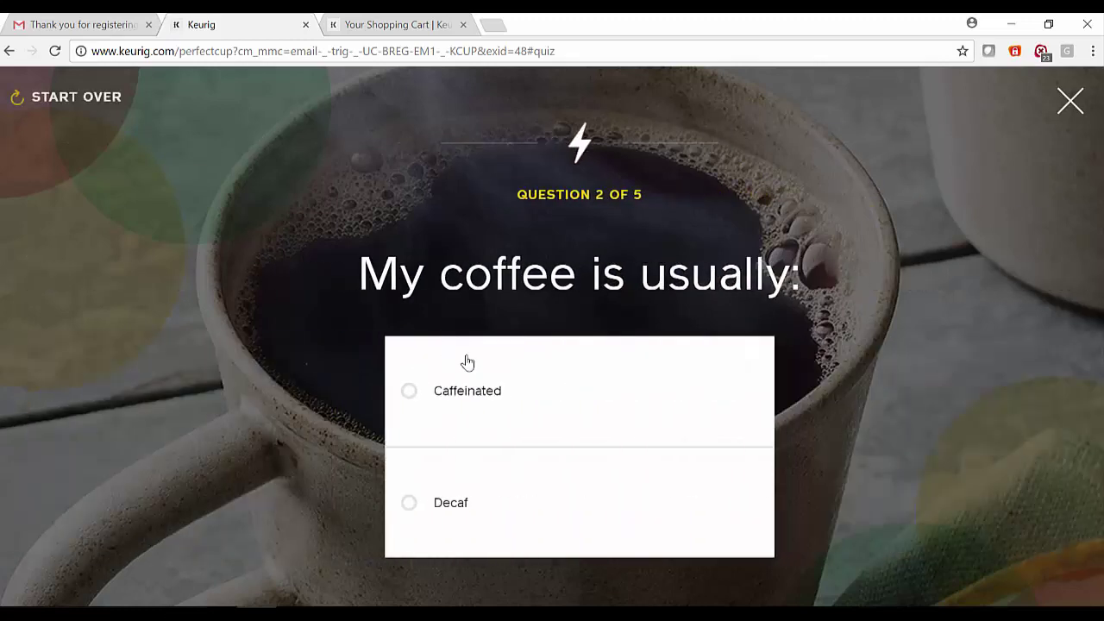
pyautogui.click(380, 394)
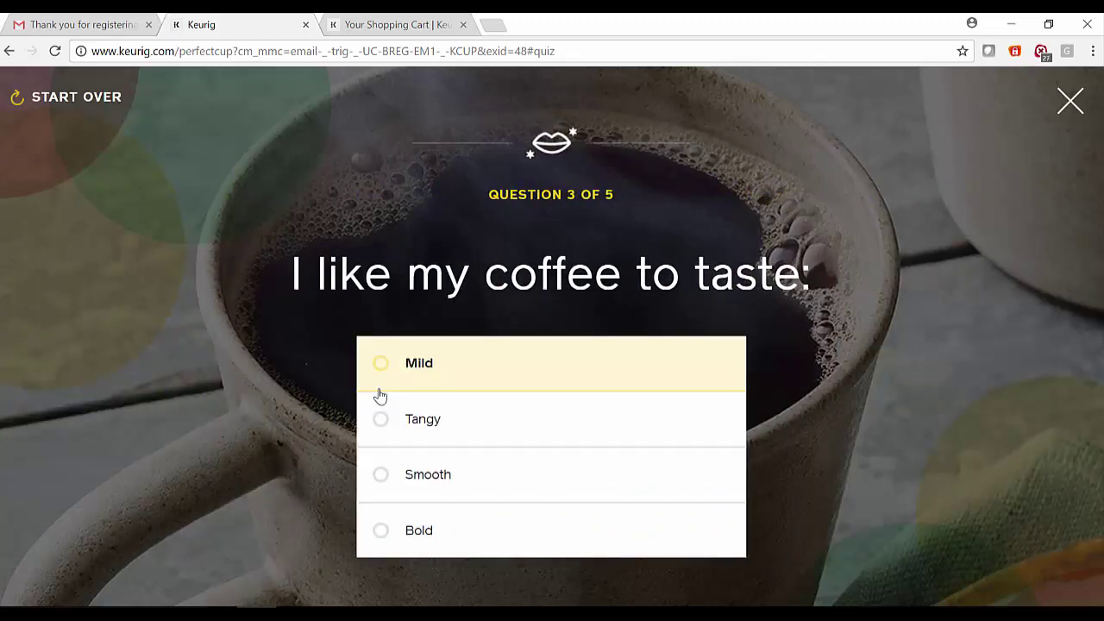
pyautogui.click(387, 476)
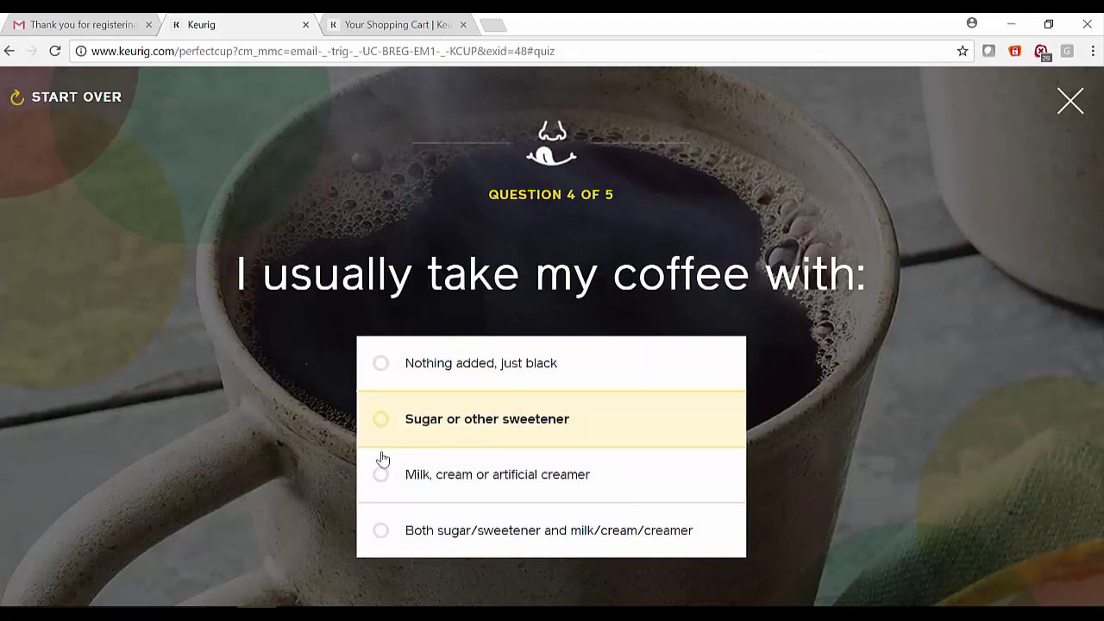
pyautogui.click(387, 476)
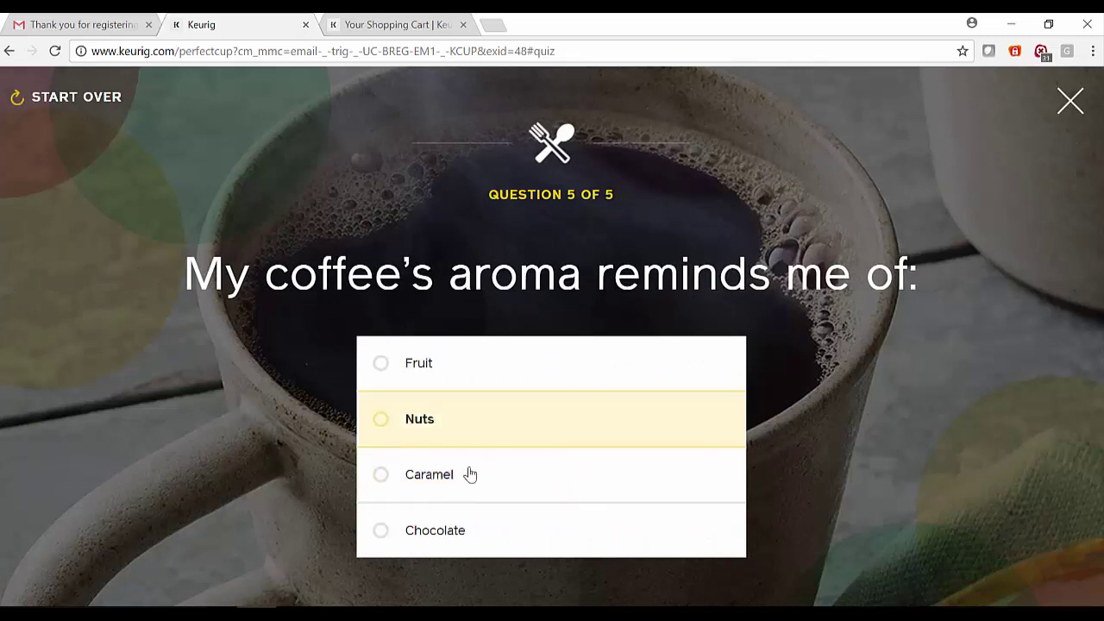
pyautogui.click(383, 476)
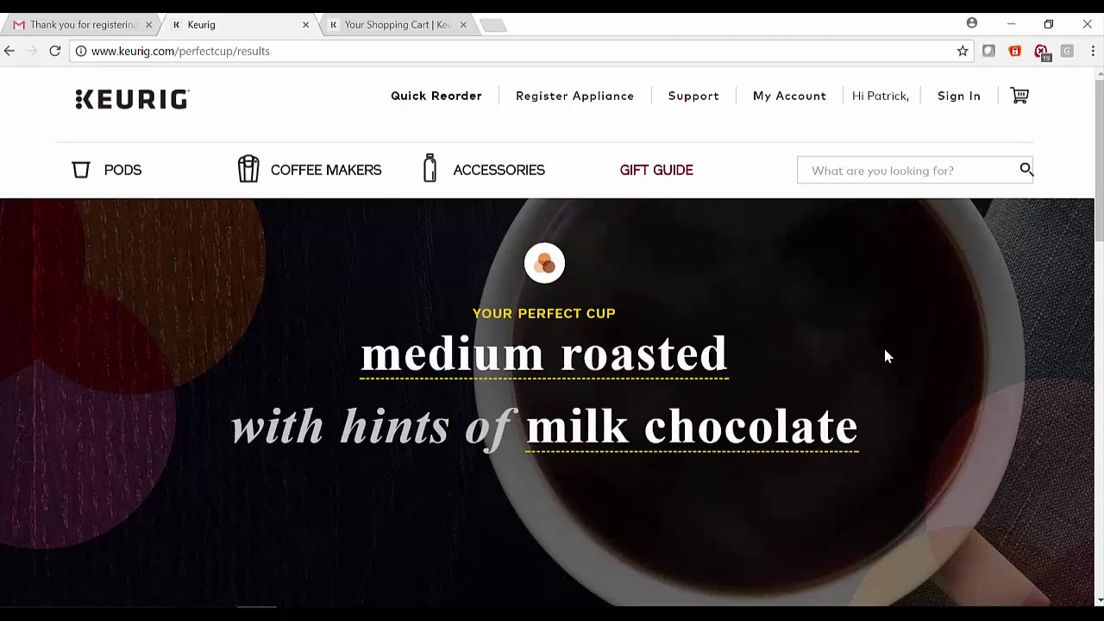
# Add the recommended Green Mountain Our Blend Coffee (24 K-Cup pods, $14.99) and view the cart
pyautogui.scroll(-2, 866, 345)
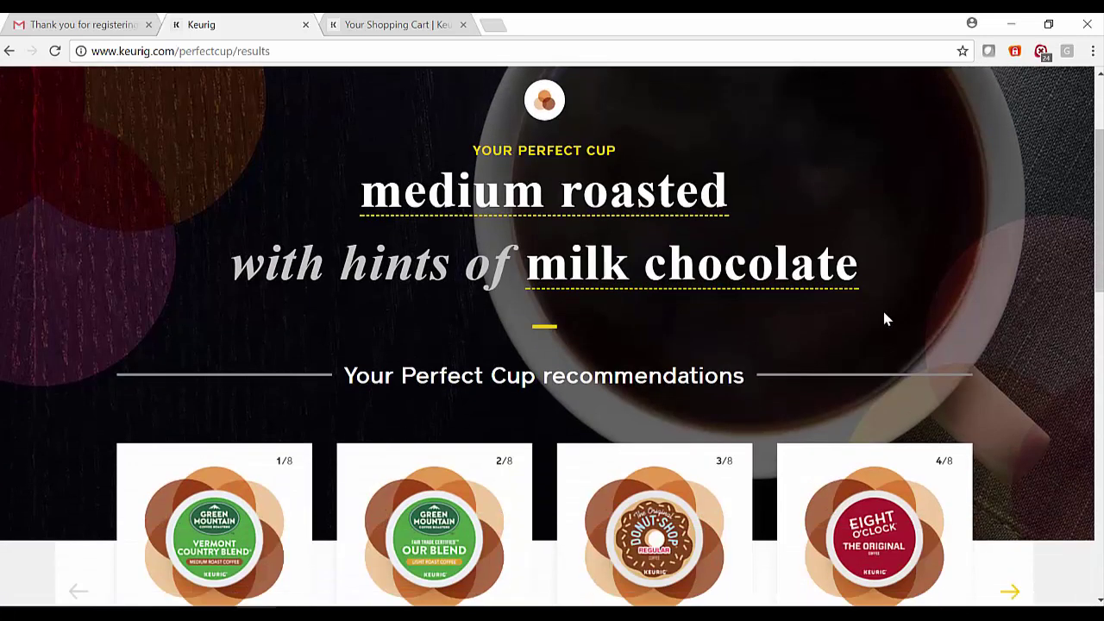
pyautogui.scroll(-1, 884, 319)
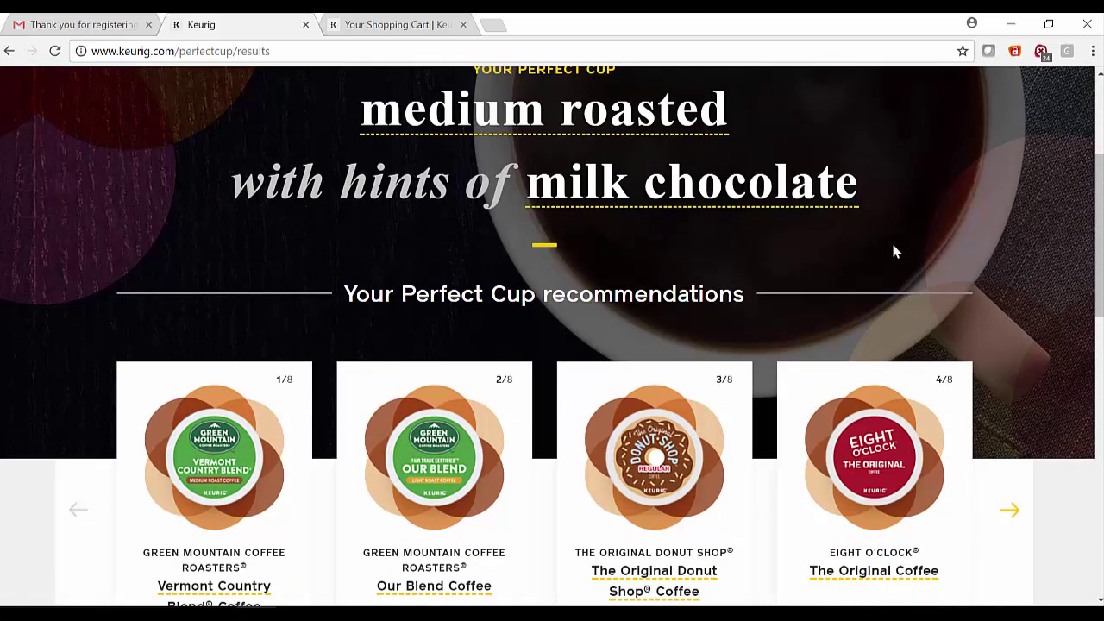
pyautogui.scroll(-1, 920, 238)
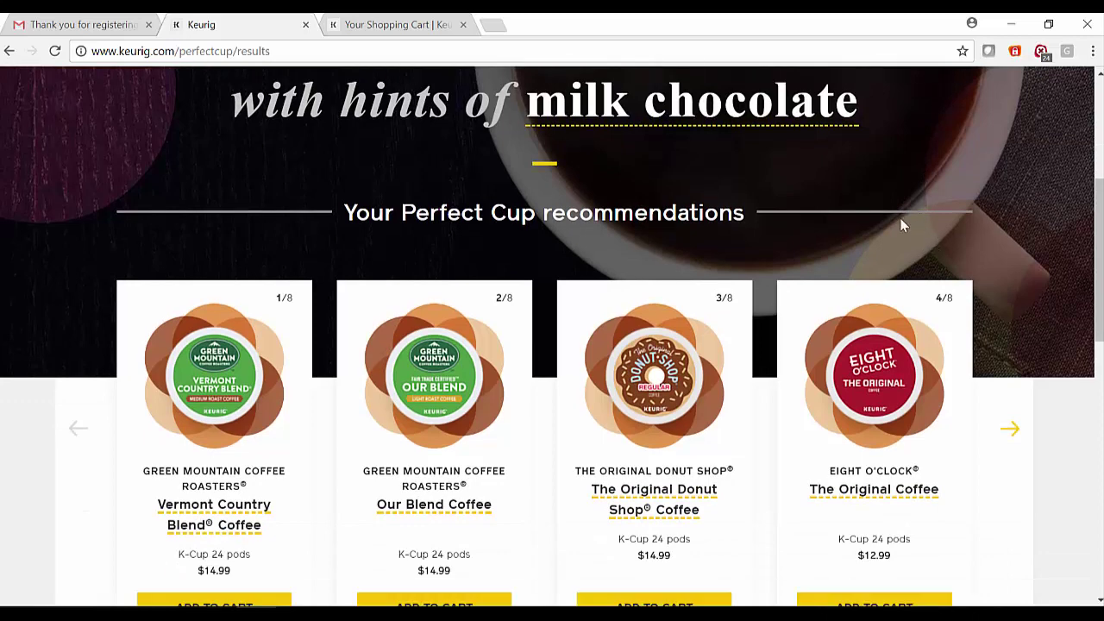
pyautogui.scroll(-1, 906, 218)
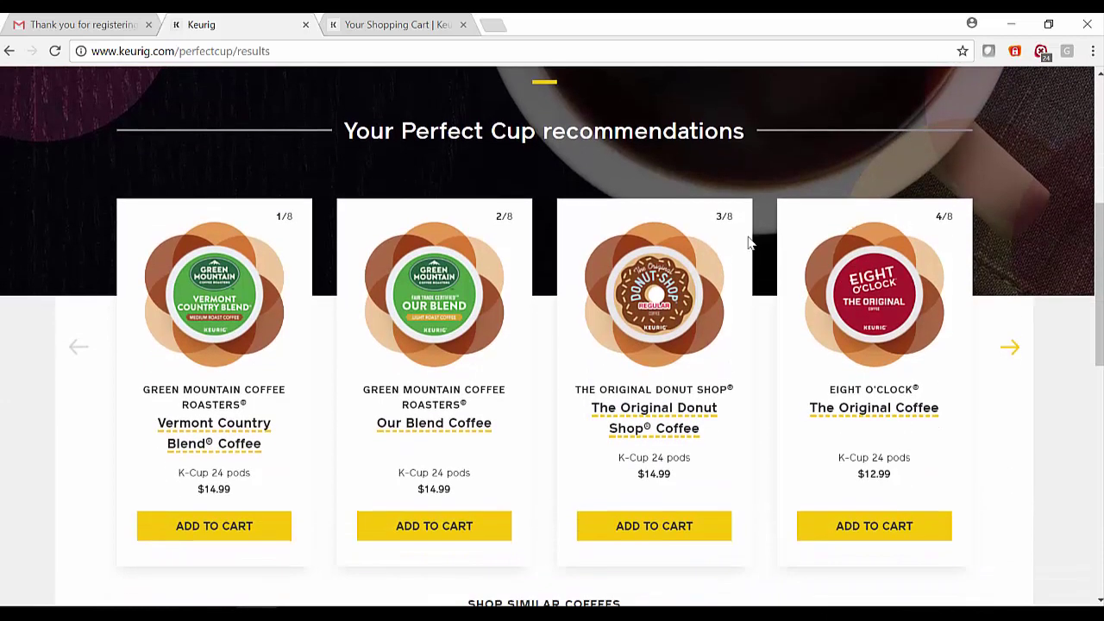
pyautogui.click(459, 526)
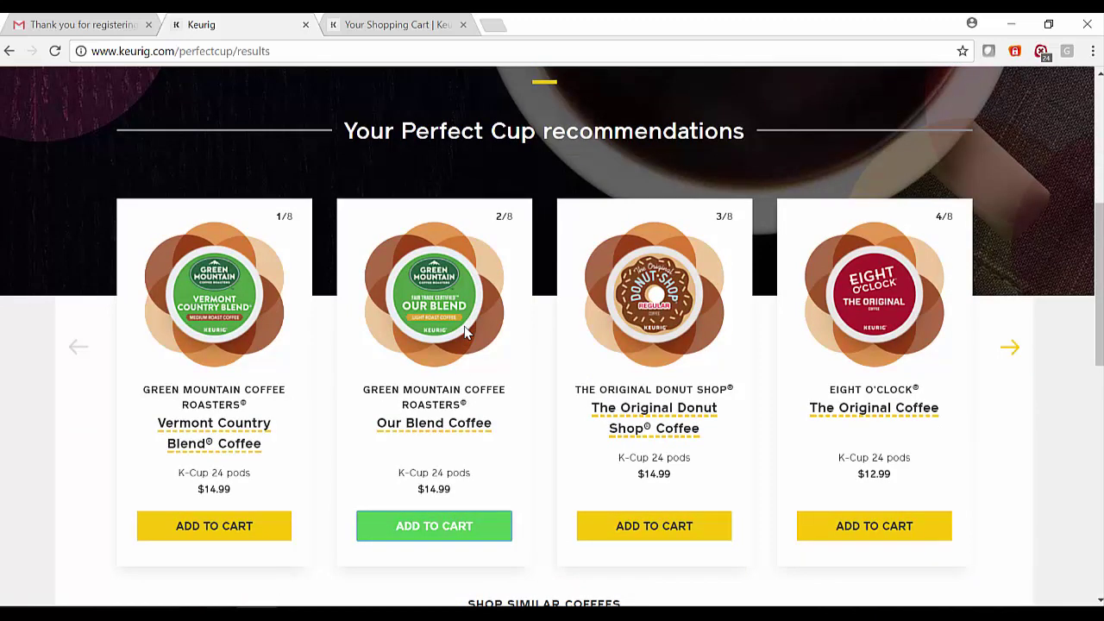
pyautogui.scroll(5, 908, 344)
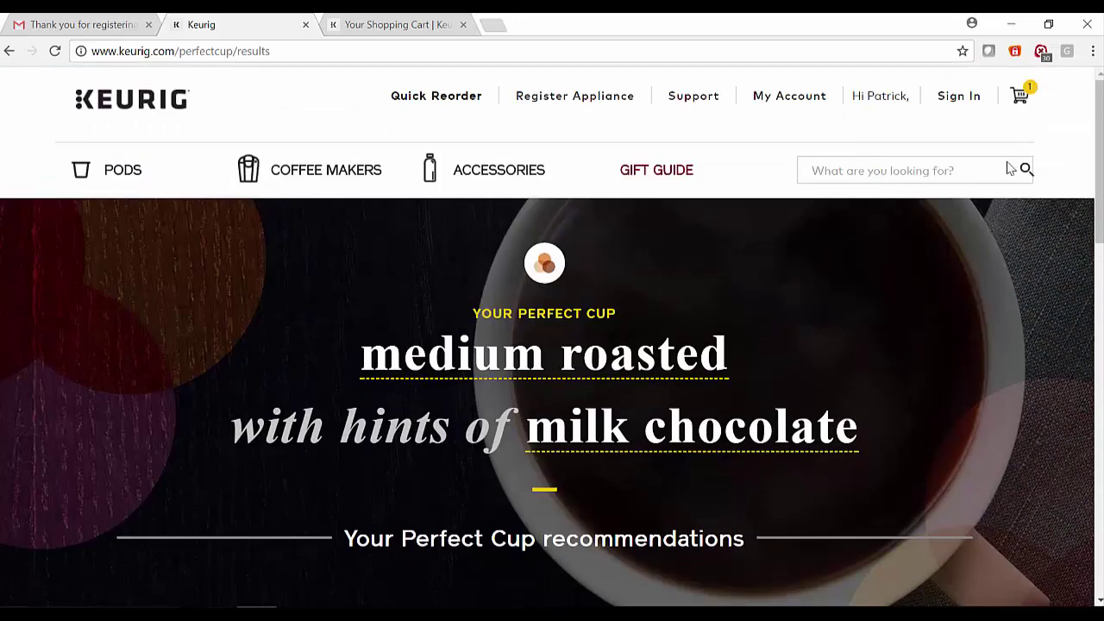
pyautogui.click(1021, 96)
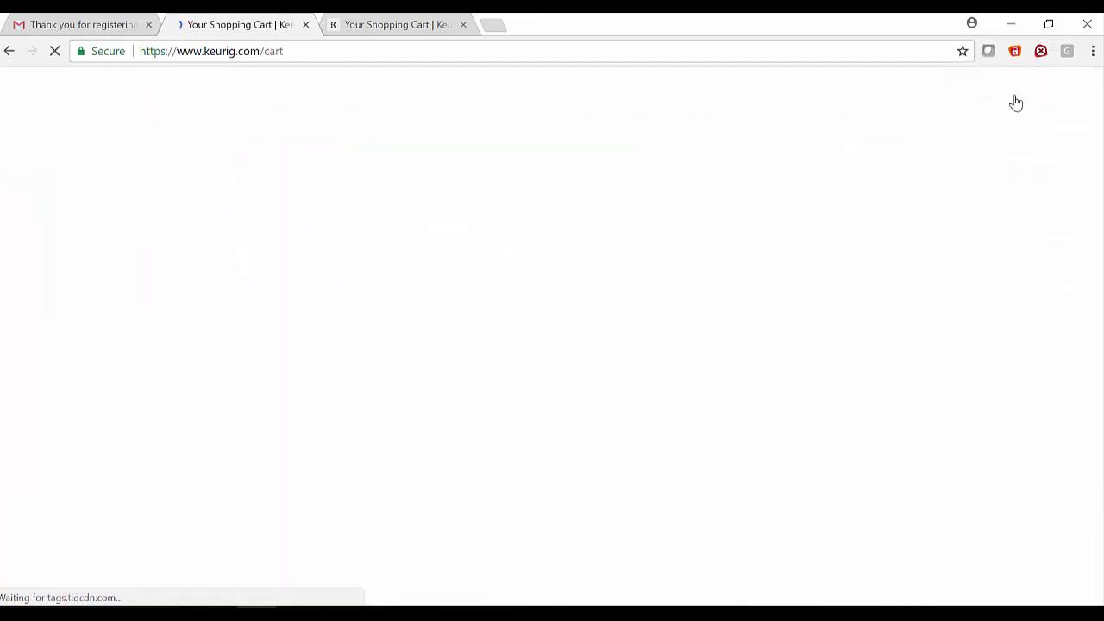
# Paste the emailed coupon code into the cart and apply it
pyautogui.scroll(-3, 678, 449)
pyautogui.click(586, 366)
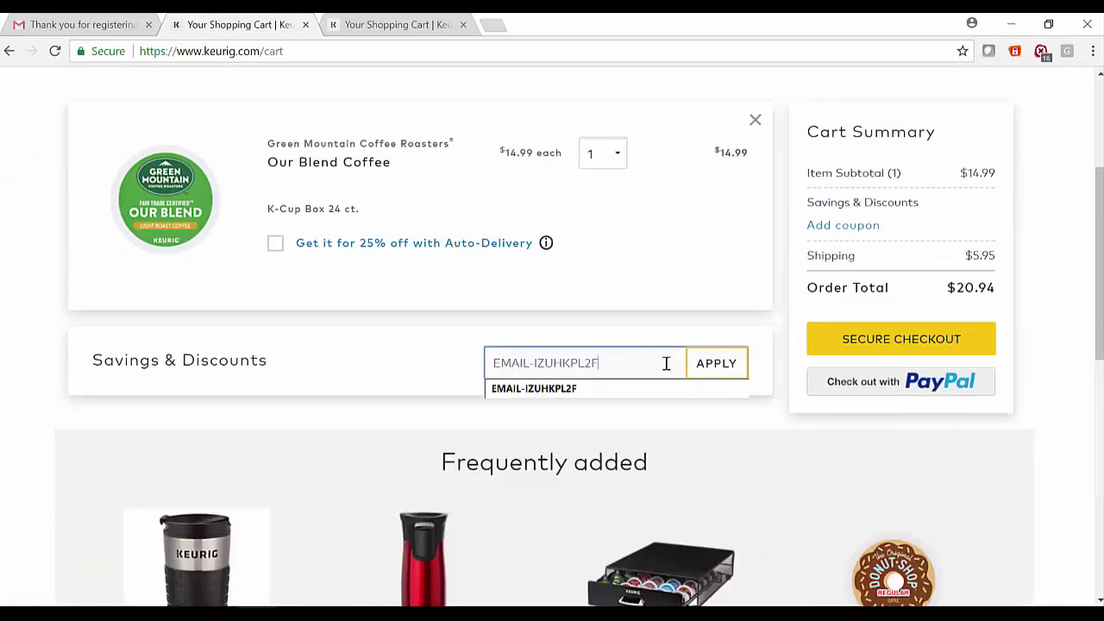
pyautogui.click(719, 363)
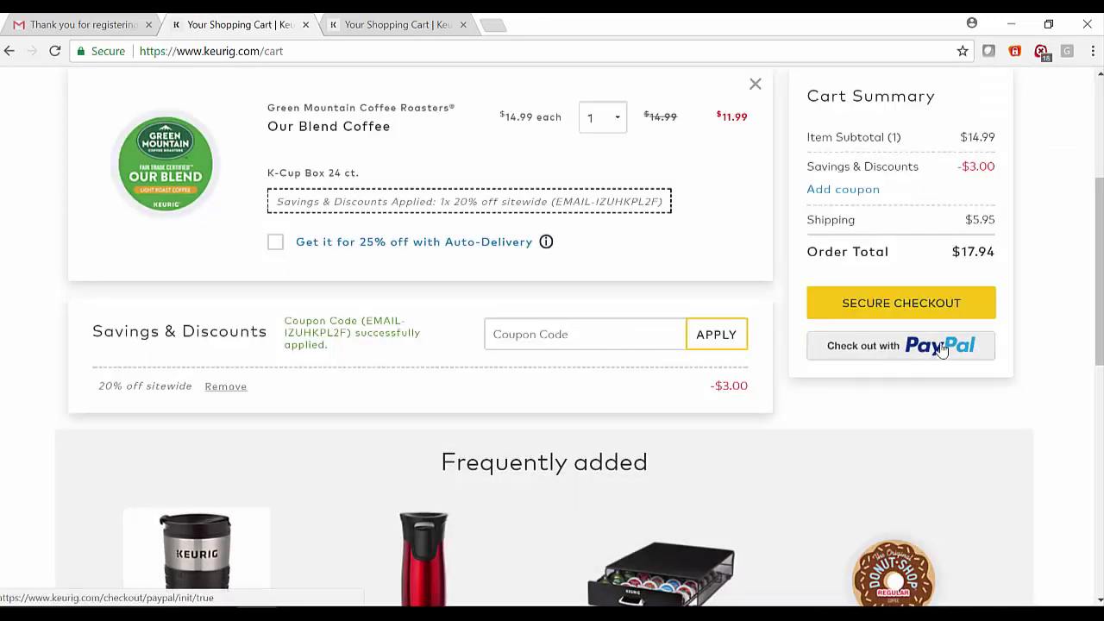
# Check out, sign in with the saved account, and submit the $17.94 order
pyautogui.click(918, 304)
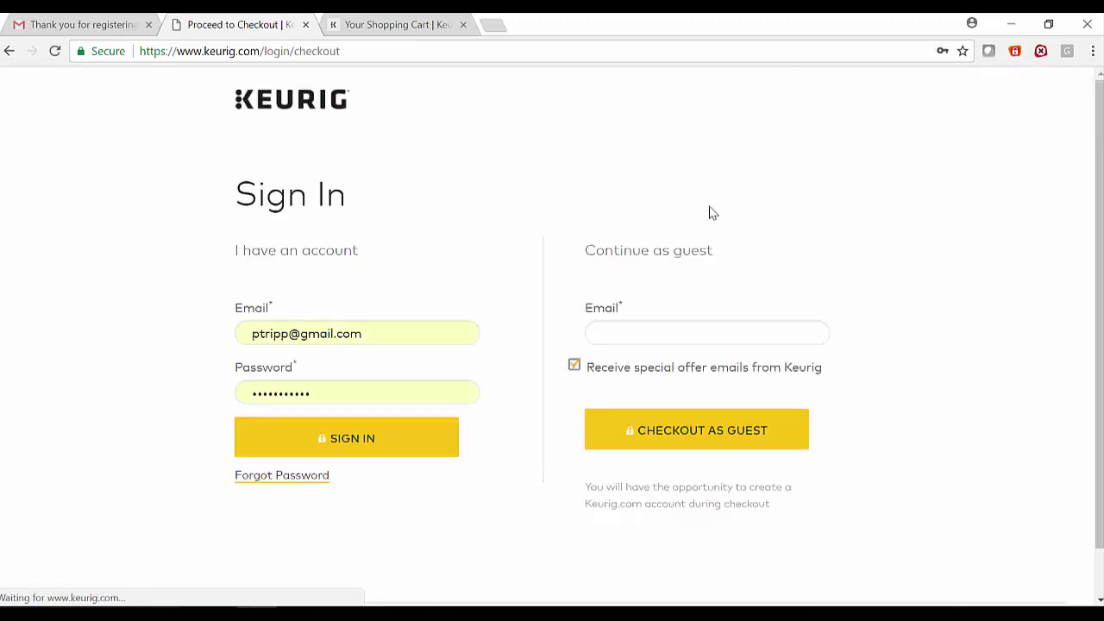
pyautogui.click(350, 440)
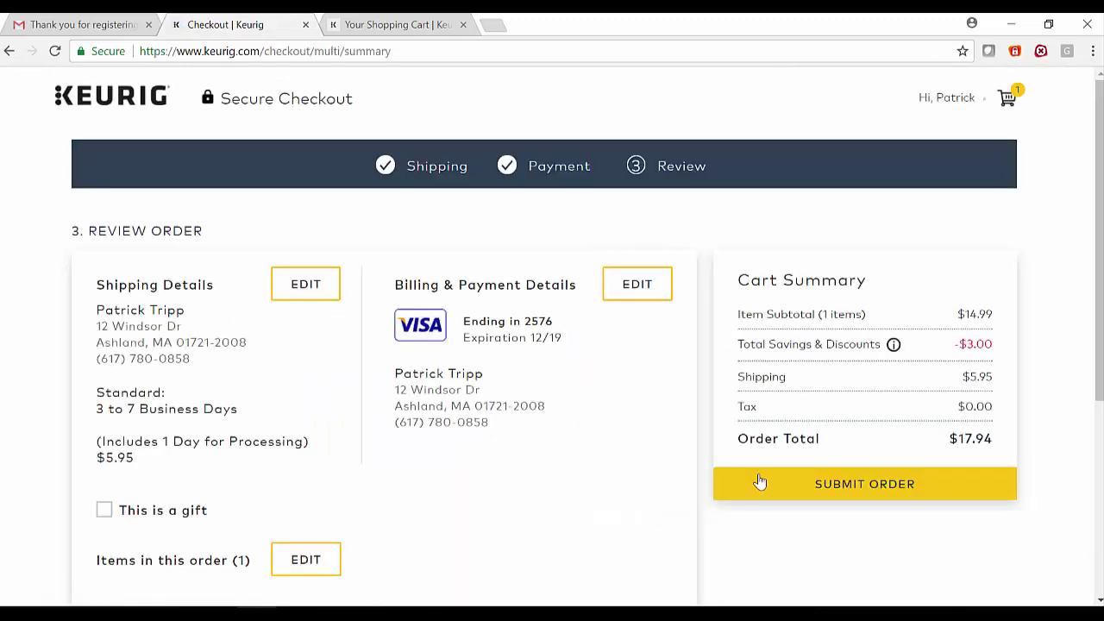
pyautogui.click(857, 484)
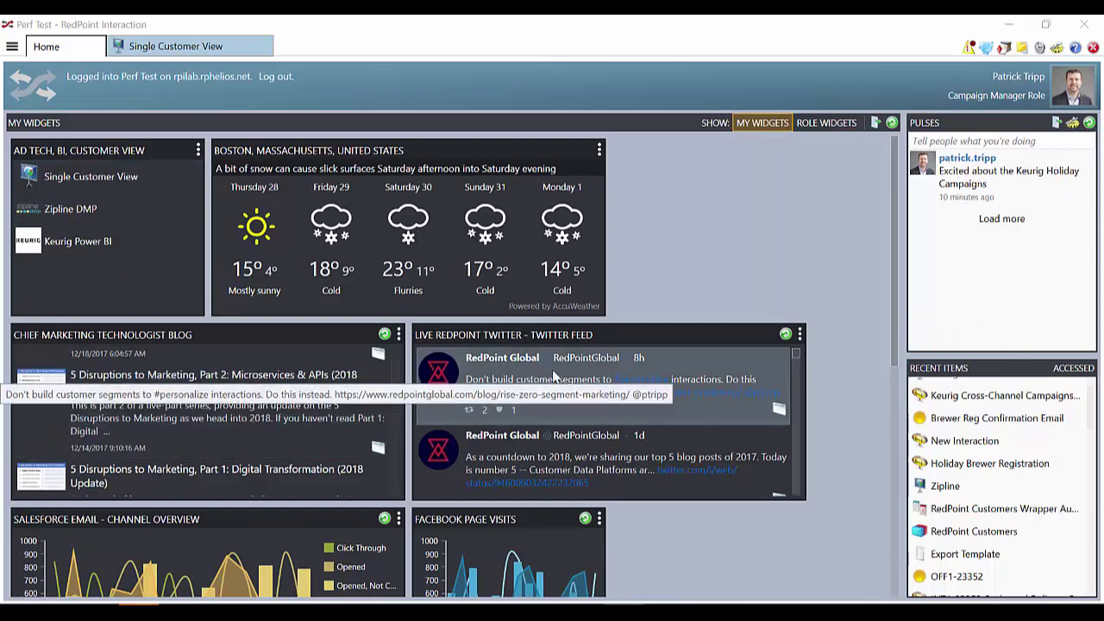
# Scroll through the Facebook Page Visits, Landing Page Activity, Connected Brewer and Zipline Channel Overview widgets
pyautogui.scroll(-1, 835, 371)
pyautogui.scroll(-1, 835, 388)
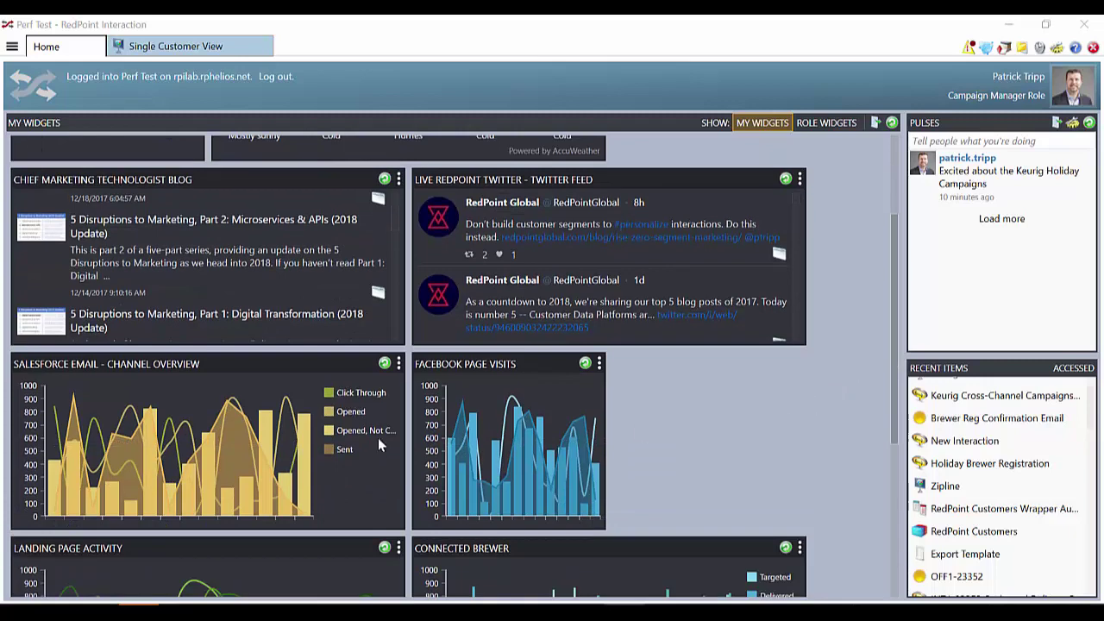
pyautogui.moveTo(168, 442)
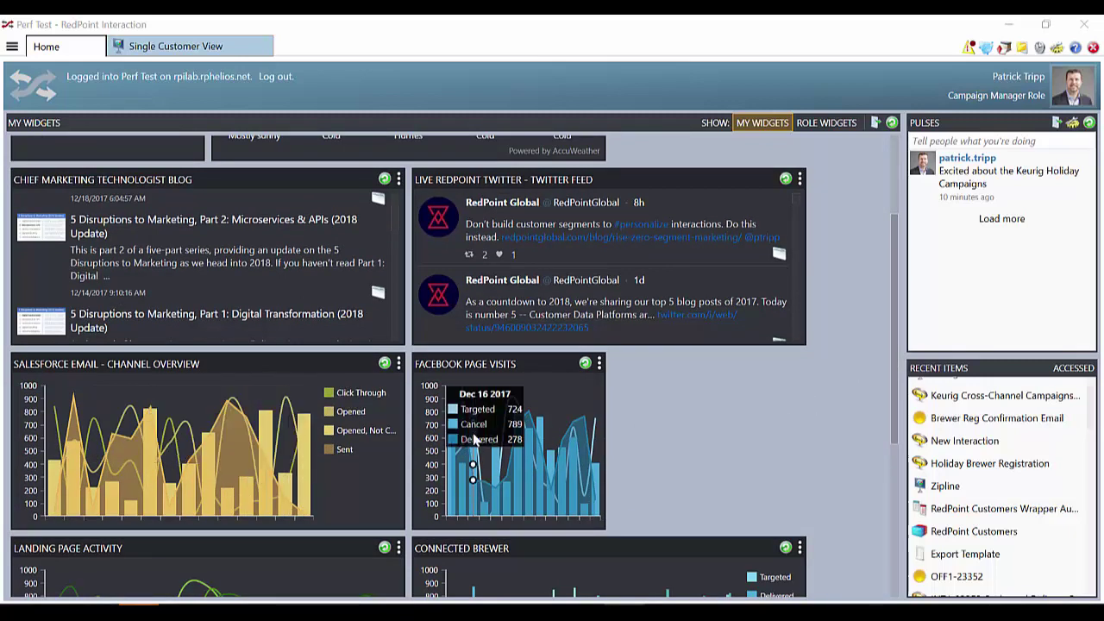
pyautogui.moveTo(591, 425)
pyautogui.scroll(-1, 755, 423)
pyautogui.moveTo(256, 493)
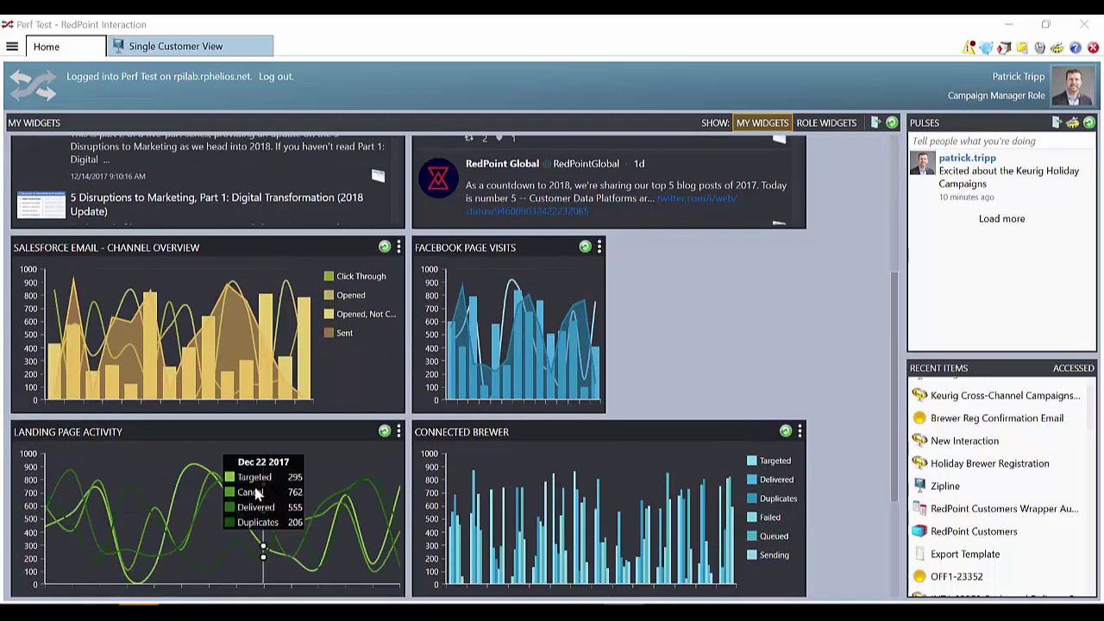
pyautogui.scroll(-2, 795, 352)
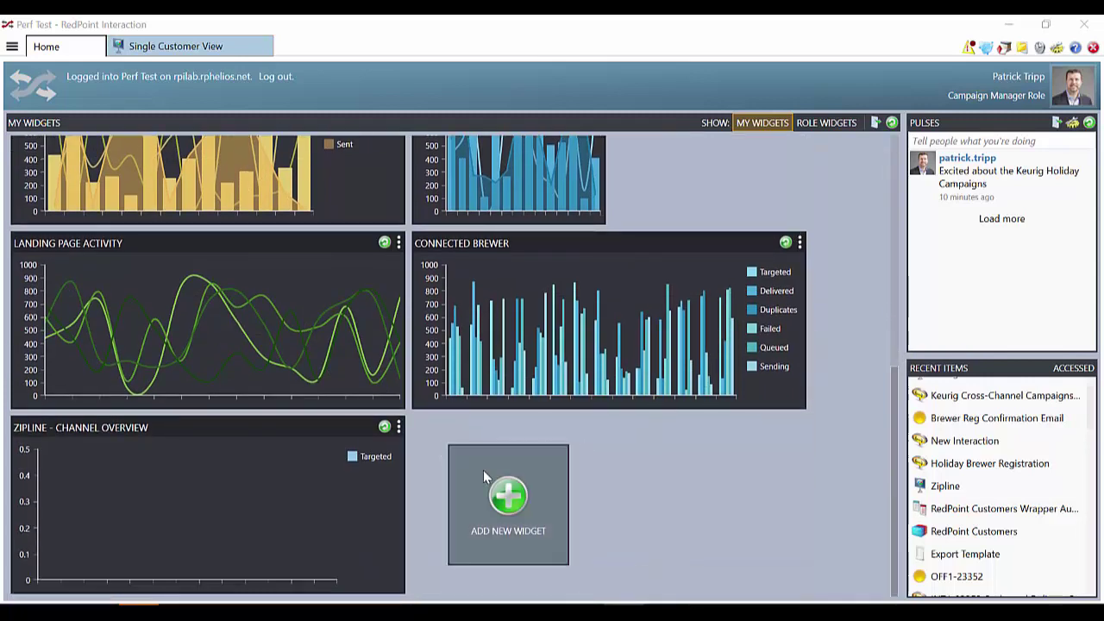
# Add a Twilio SMS Channel overview widget charting Targeted, Cancel, Delivered, Duplicates and End metrics
pyautogui.click(508, 496)
pyautogui.click(270, 487)
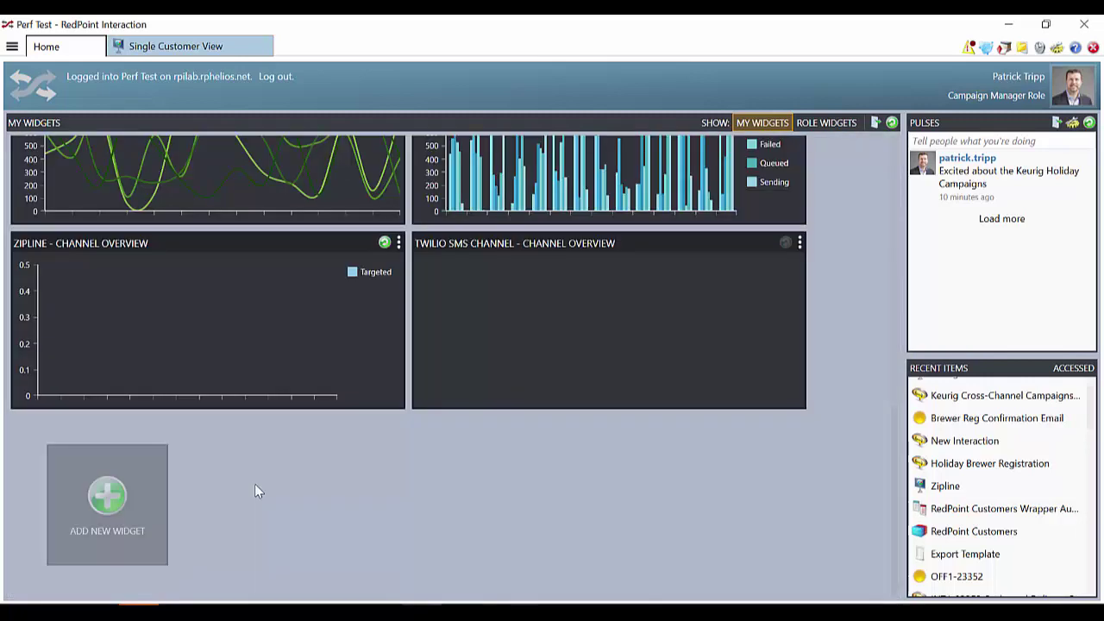
pyautogui.click(800, 242)
pyautogui.click(709, 263)
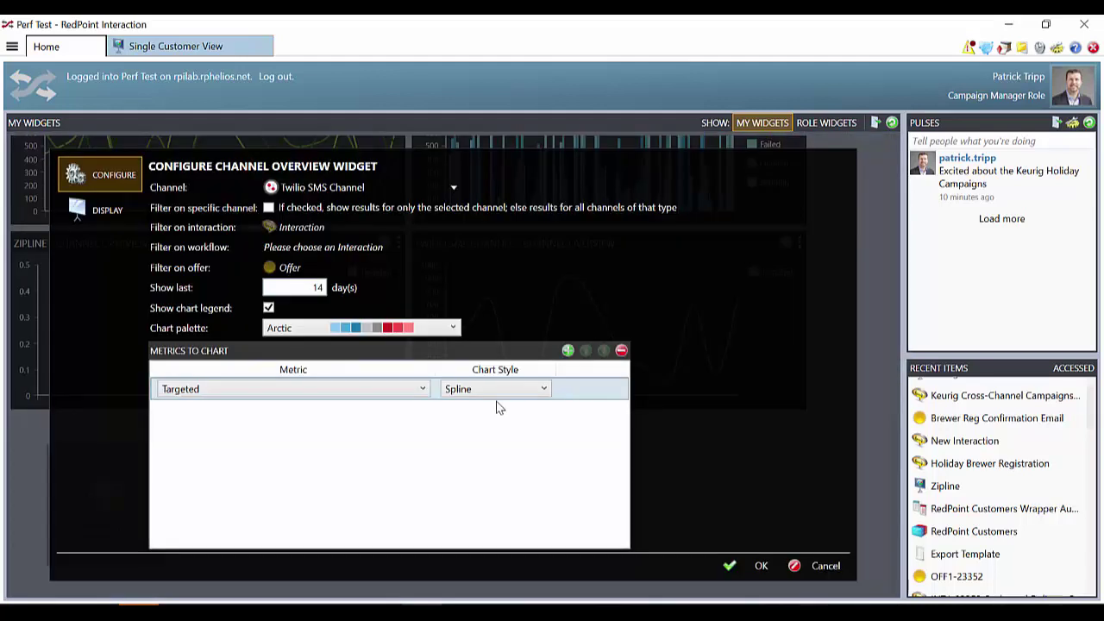
pyautogui.click(568, 351)
pyautogui.click(568, 350)
pyautogui.click(567, 350)
pyautogui.click(568, 350)
pyautogui.click(759, 566)
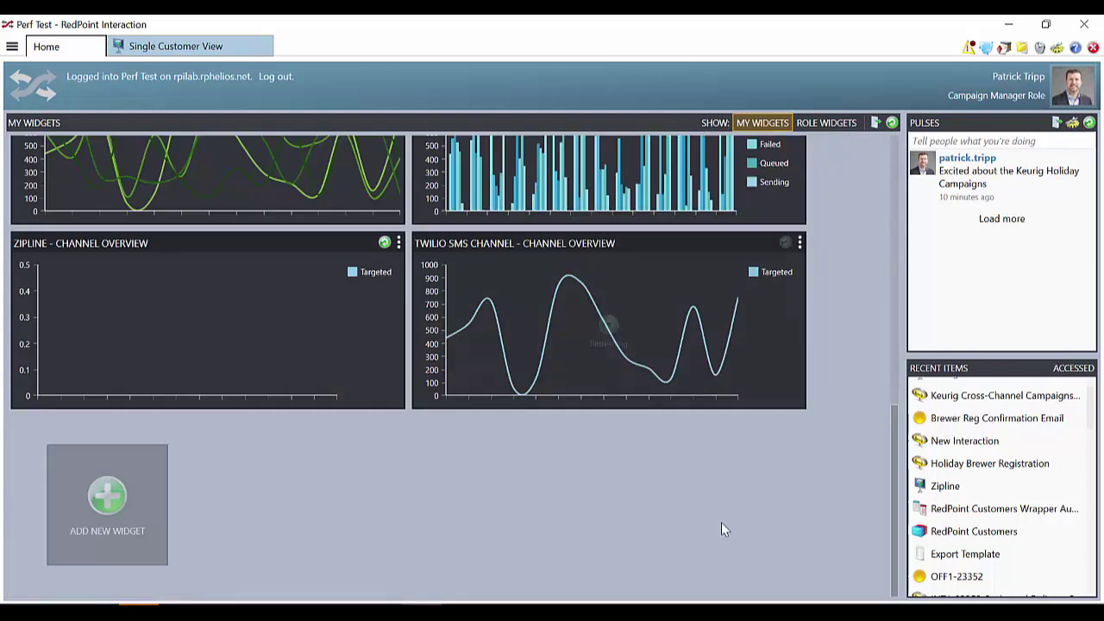
pyautogui.scroll(3, 843, 360)
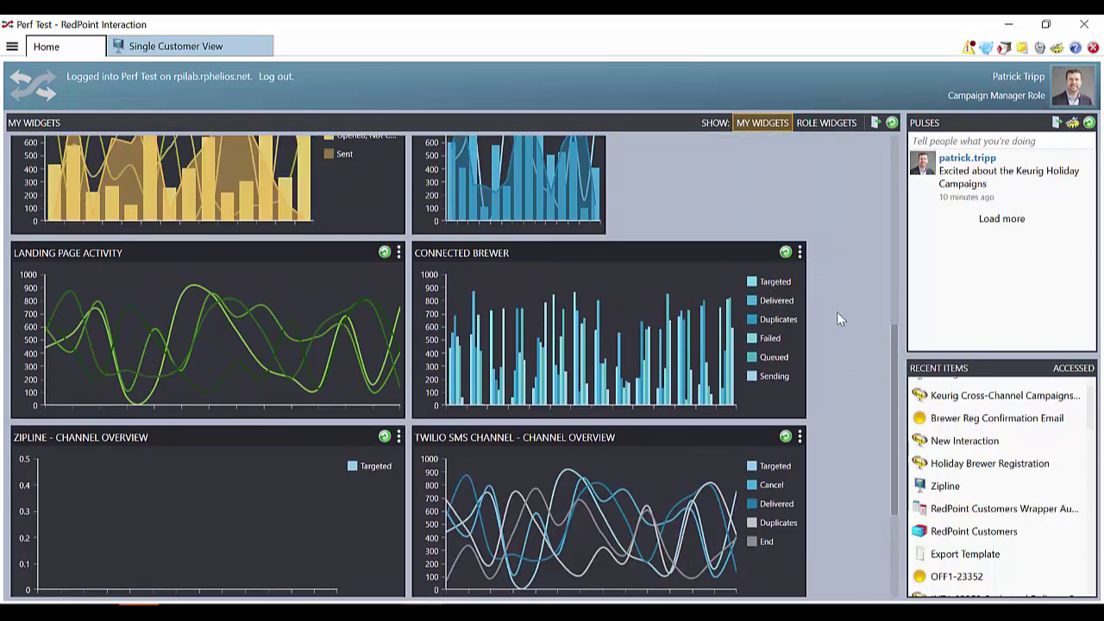
pyautogui.scroll(5, 841, 320)
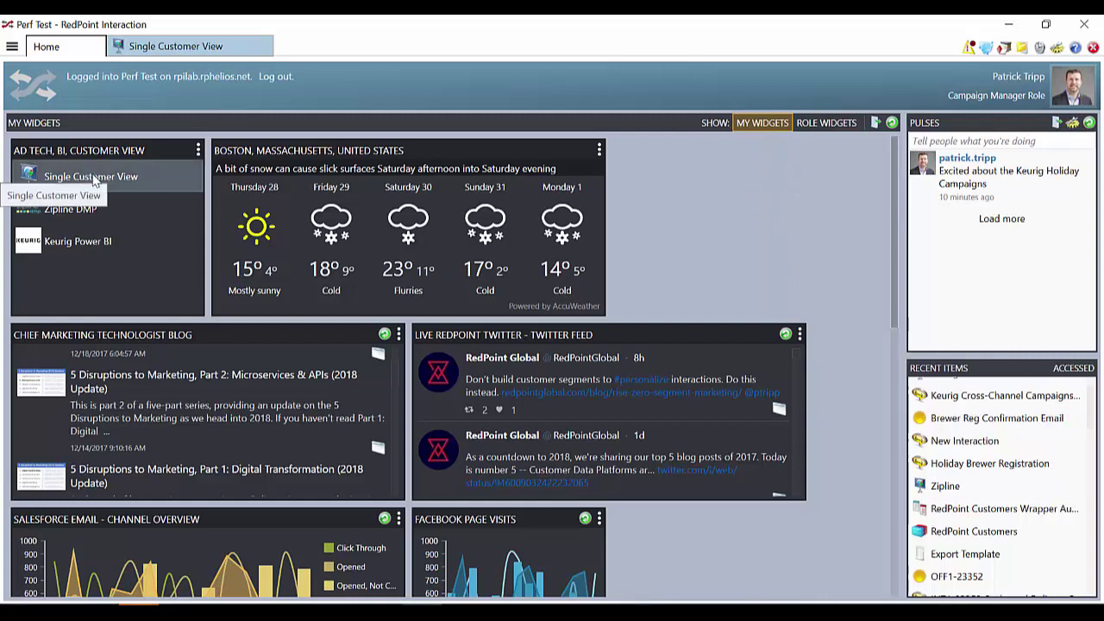
# Open the Single Customer View profile from the Ad Tech widget
pyautogui.click(142, 49)
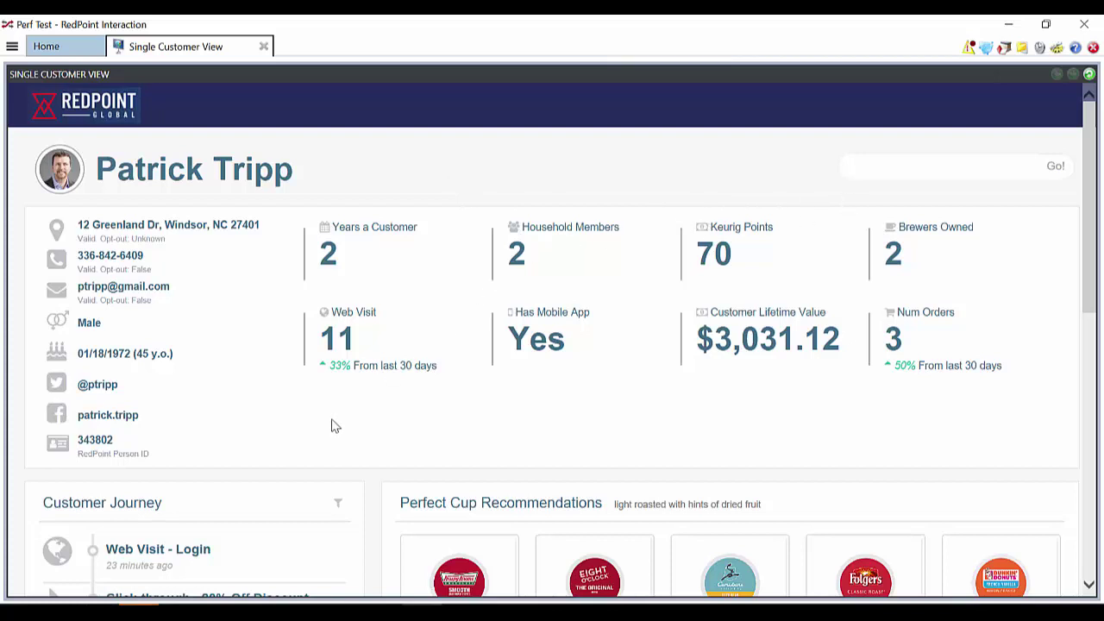
pyautogui.scroll(-3, 336, 423)
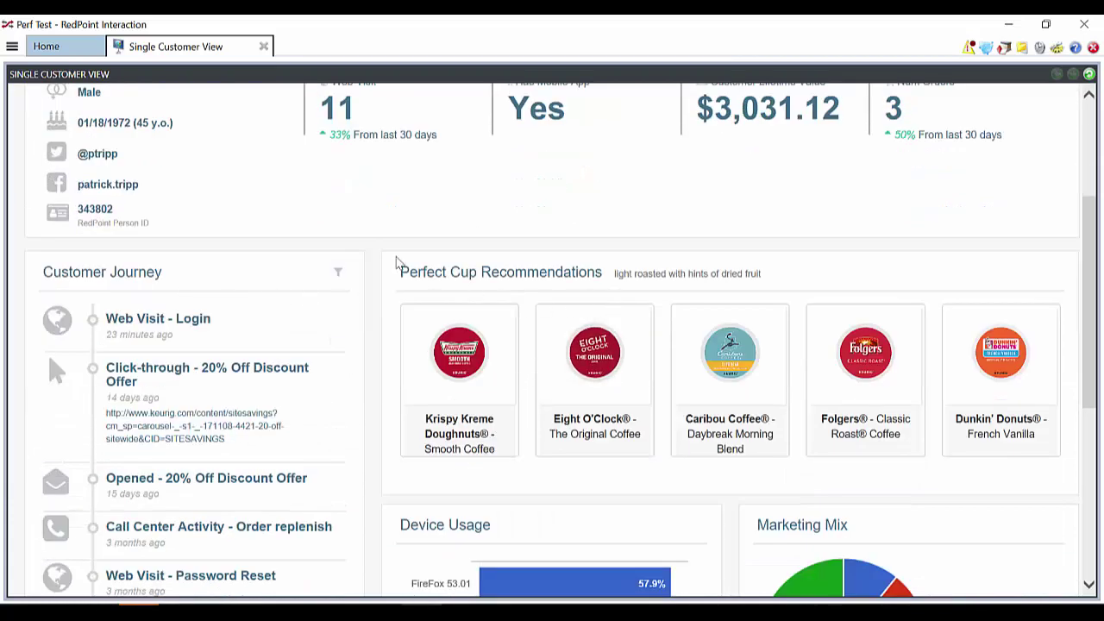
pyautogui.scroll(-1, 435, 253)
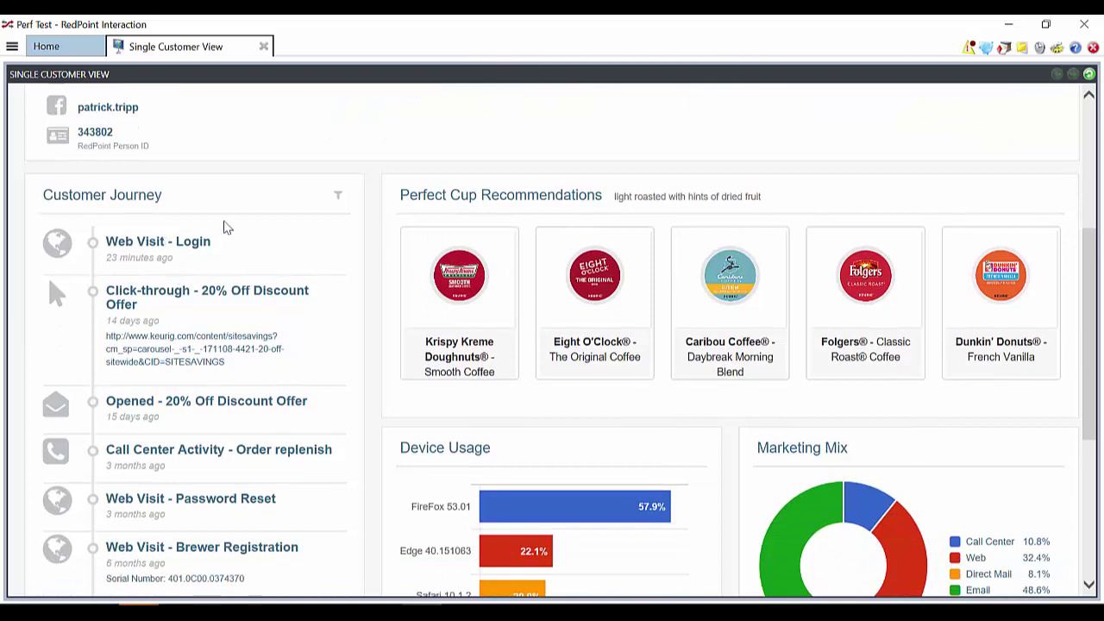
# Filter the Customer Journey to show only Inbound events
pyautogui.click(338, 196)
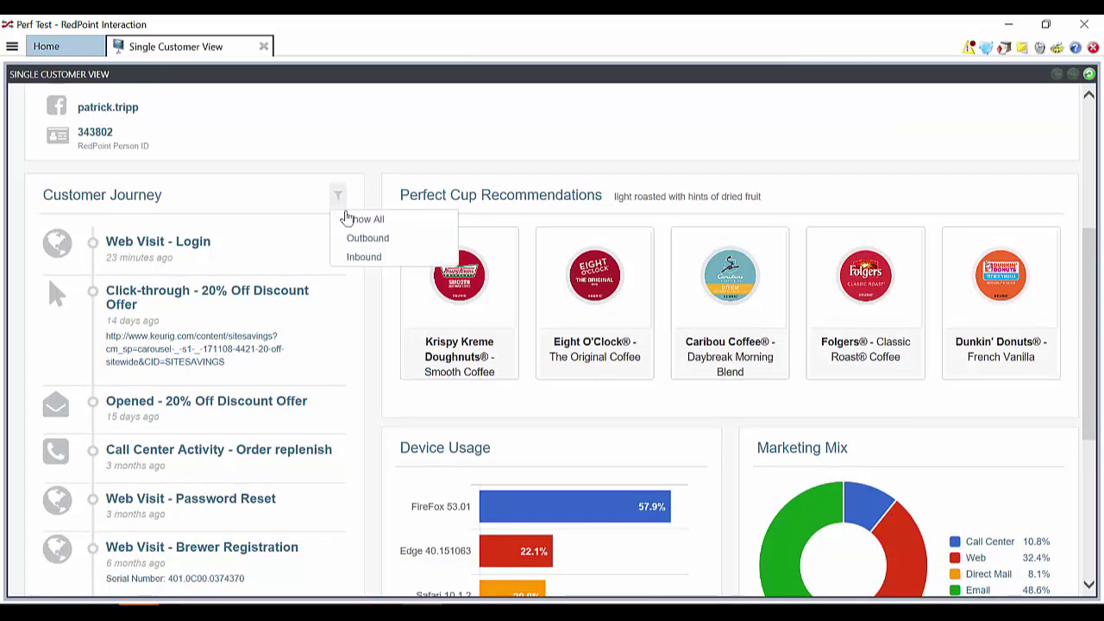
pyautogui.click(364, 258)
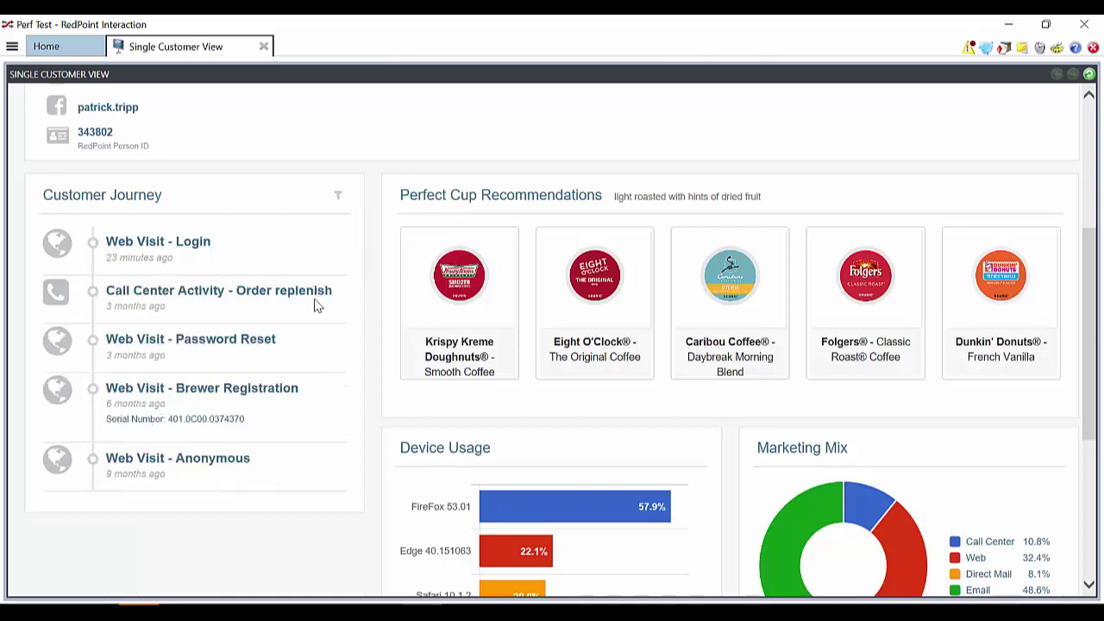
pyautogui.scroll(-3, 302, 315)
pyautogui.scroll(6, 268, 328)
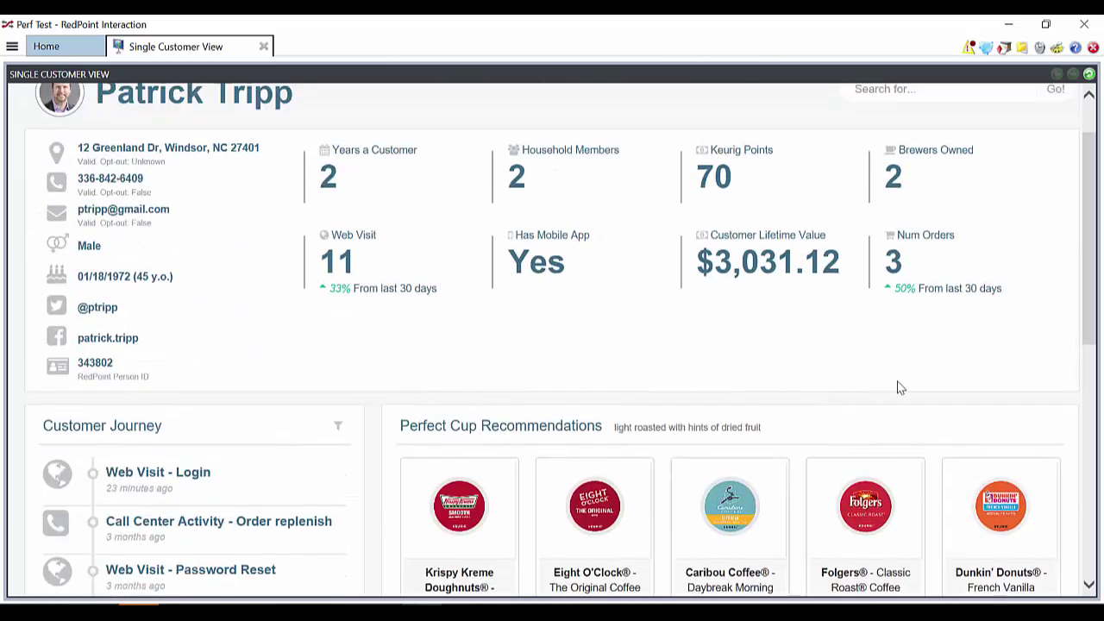
pyautogui.scroll(-3, 897, 388)
# Give thumbs feedback on the Krispy Kreme recommendation so Donut House leads the list
pyautogui.moveTo(427, 377)
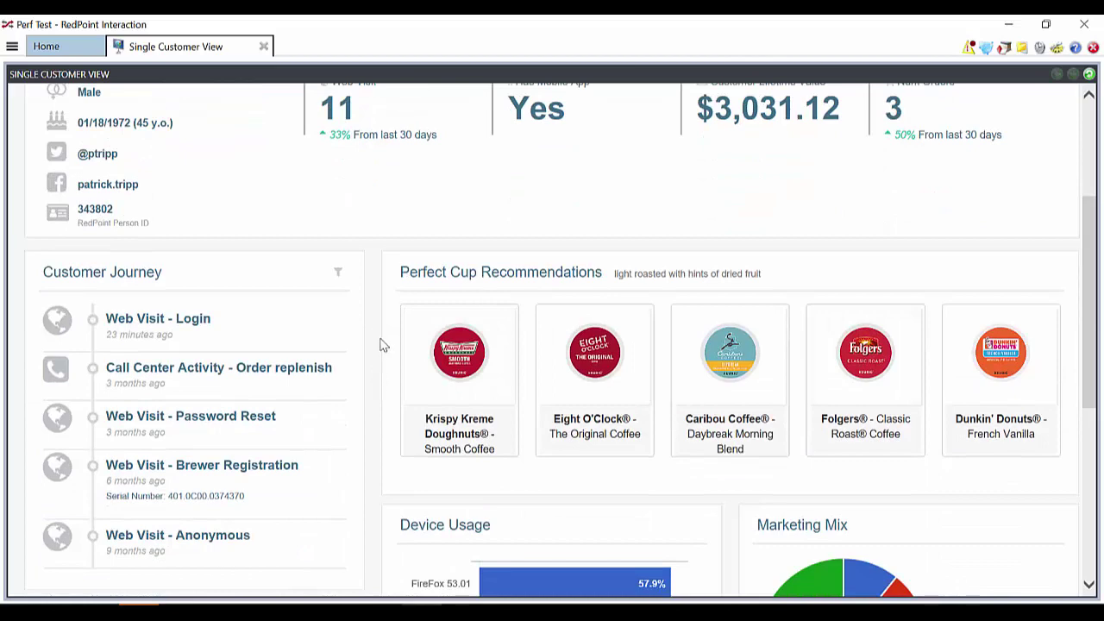
pyautogui.scroll(3, 382, 345)
pyautogui.scroll(-1, 480, 402)
pyautogui.moveTo(465, 458)
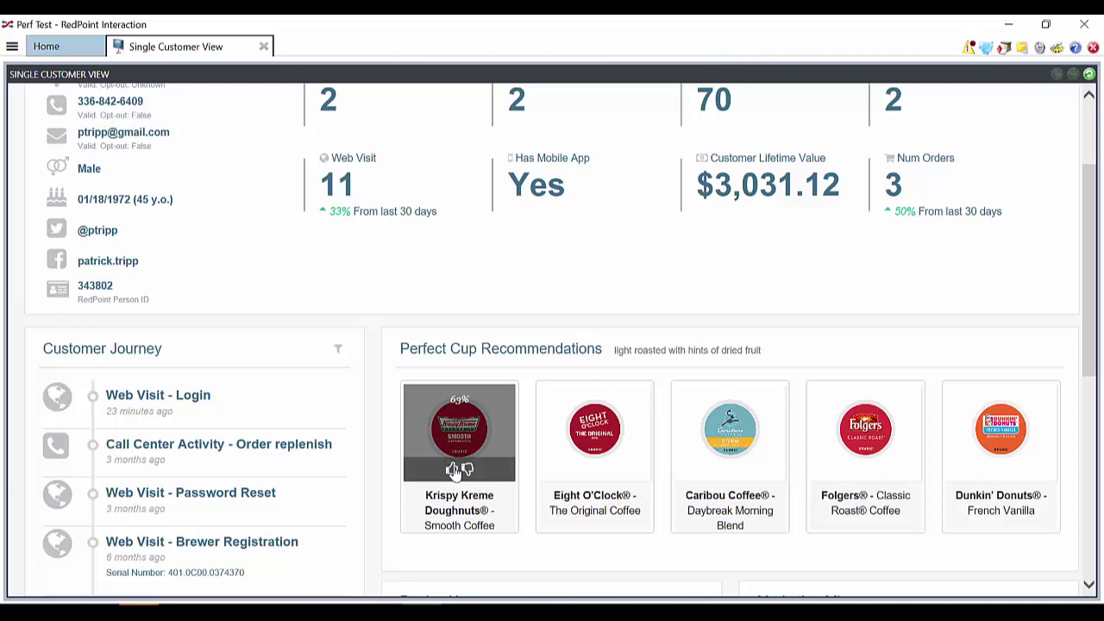
pyautogui.click(452, 470)
pyautogui.scroll(1, 926, 314)
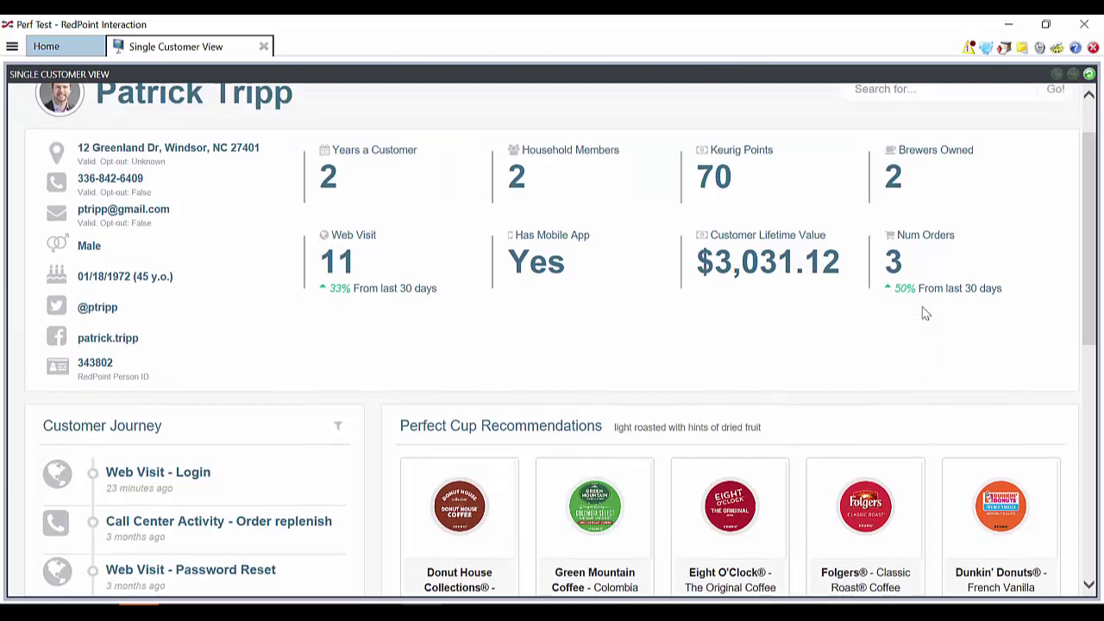
pyautogui.scroll(-2, 926, 314)
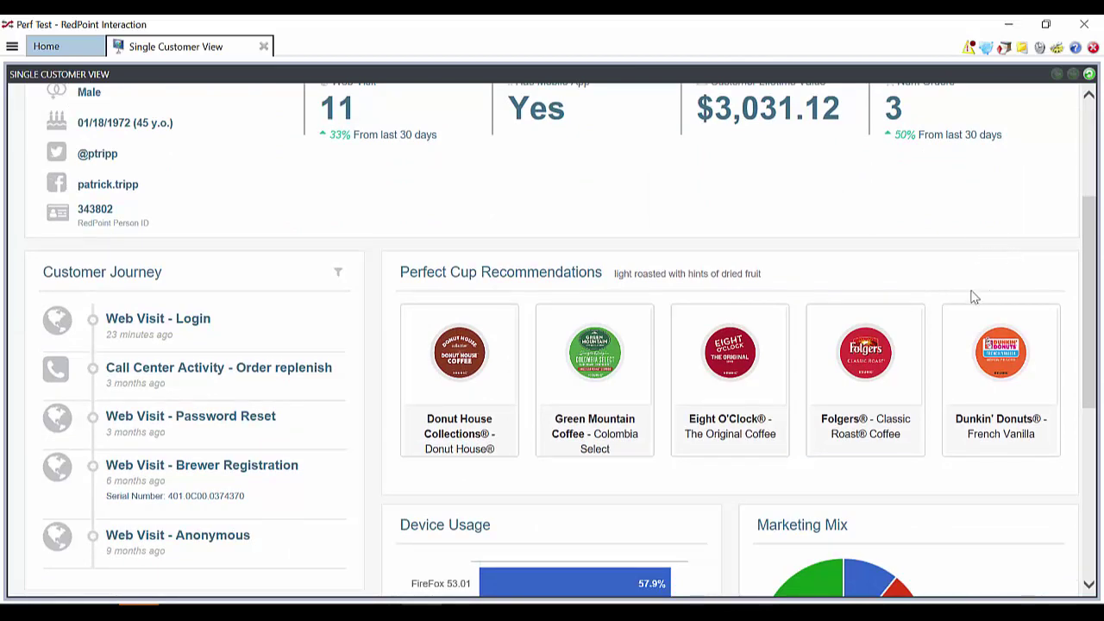
pyautogui.scroll(-3, 970, 299)
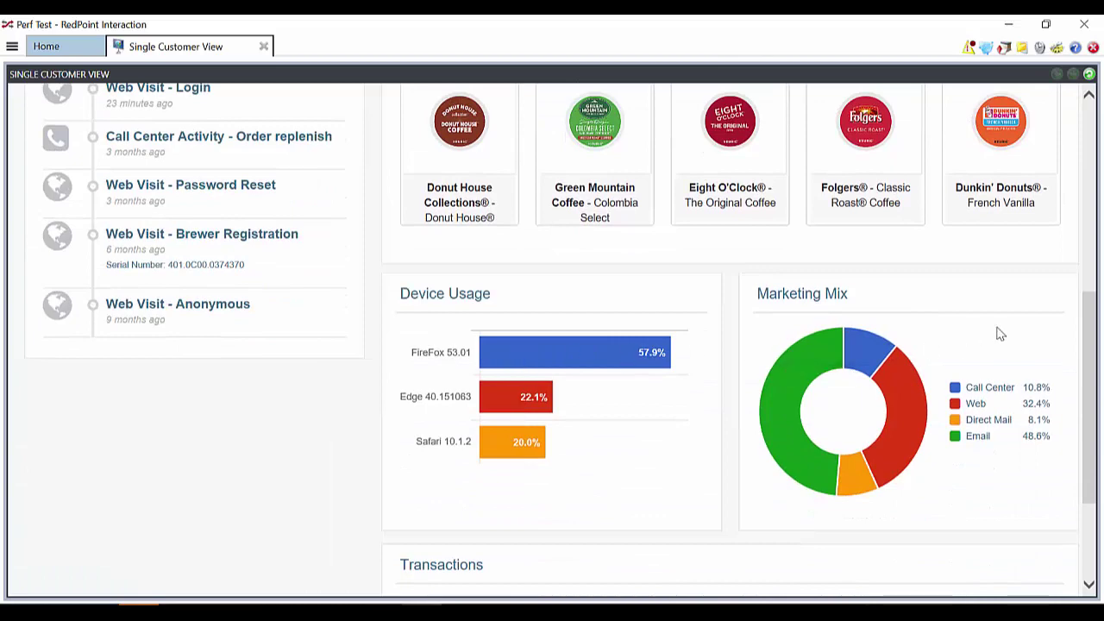
pyautogui.scroll(-3, 880, 392)
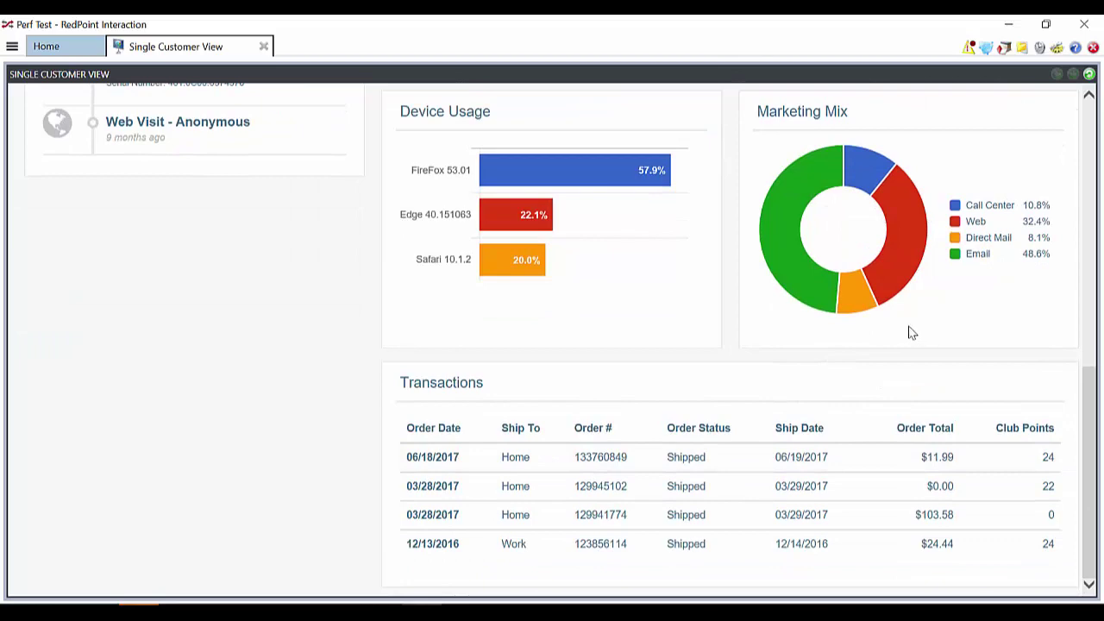
pyautogui.scroll(10, 855, 300)
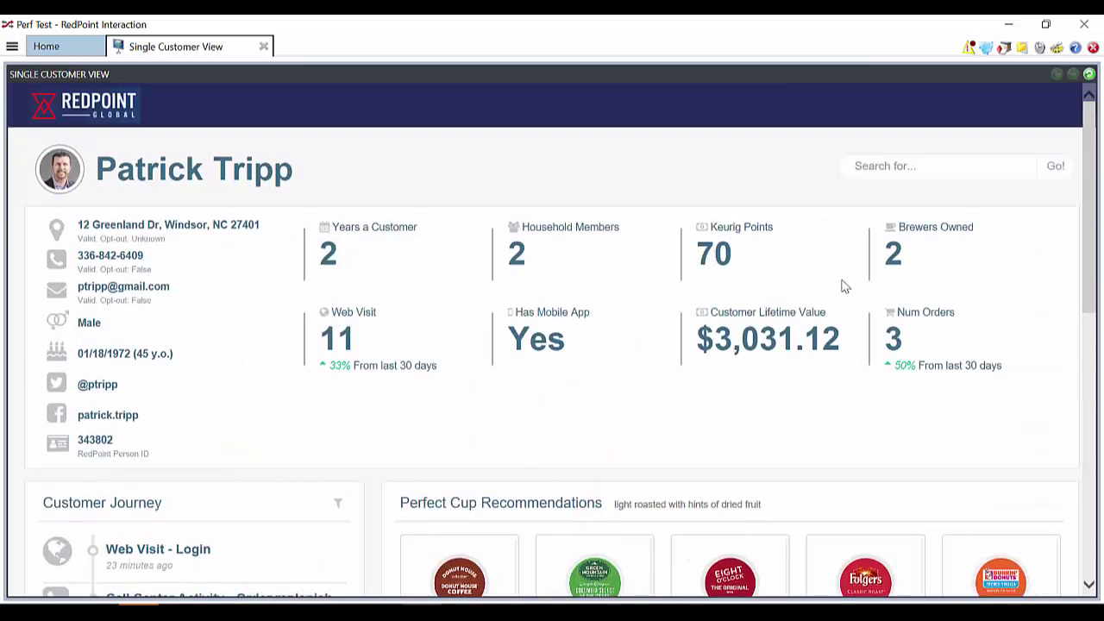
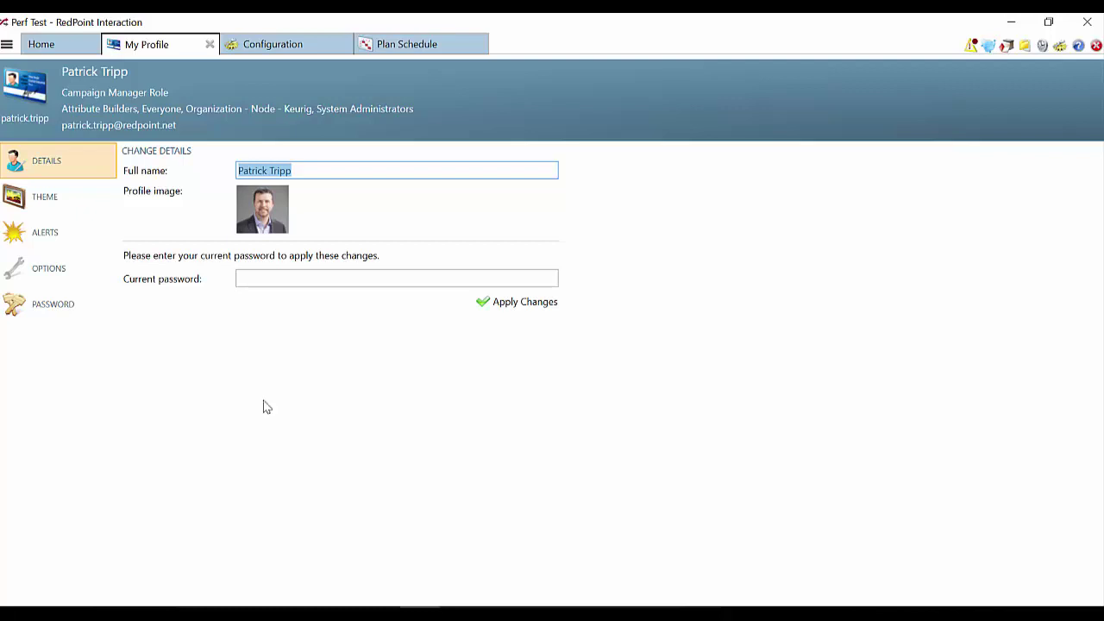
# Open the Realtime Only user group under Configuration, scroll its permissions, and cancel without changes
pyautogui.click(272, 46)
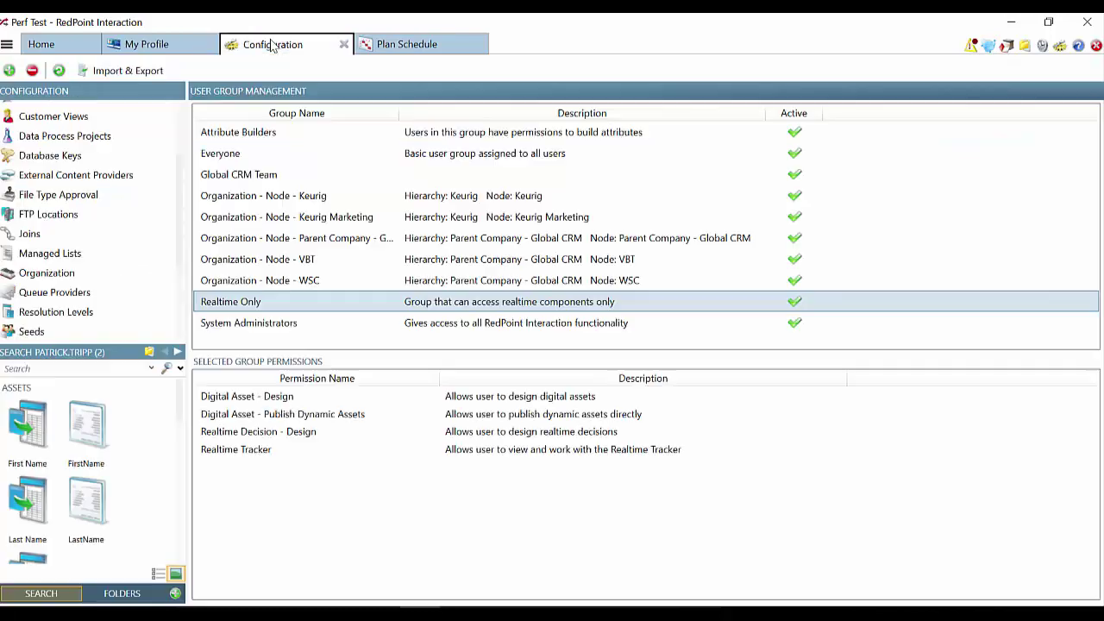
pyautogui.doubleClick(362, 301)
pyautogui.moveTo(800, 269); pyautogui.dragTo(798, 456)
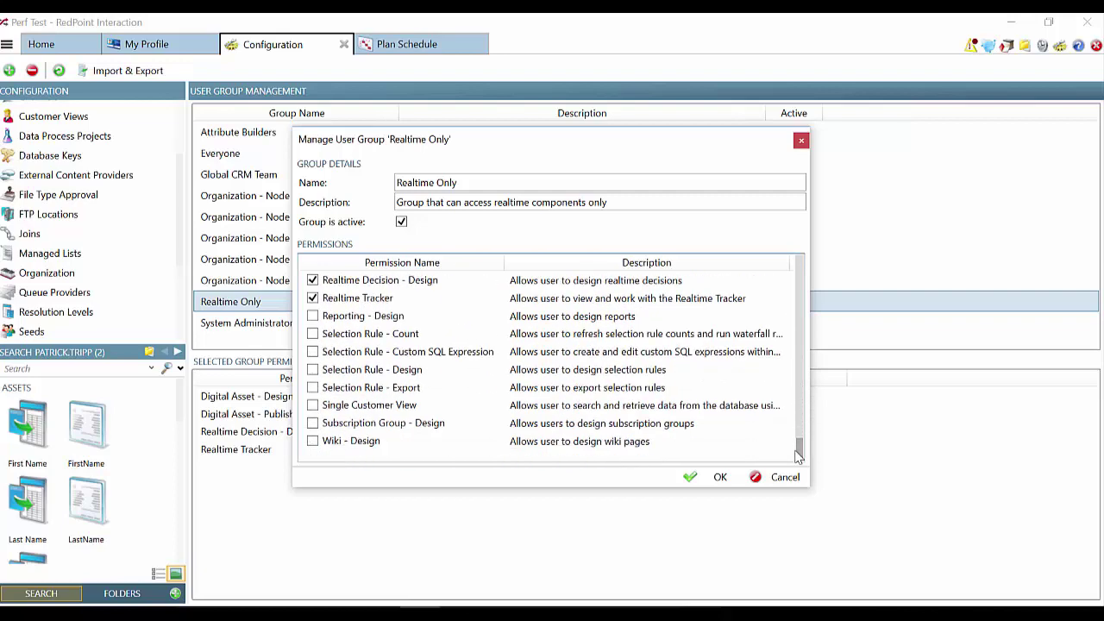
pyautogui.click(785, 480)
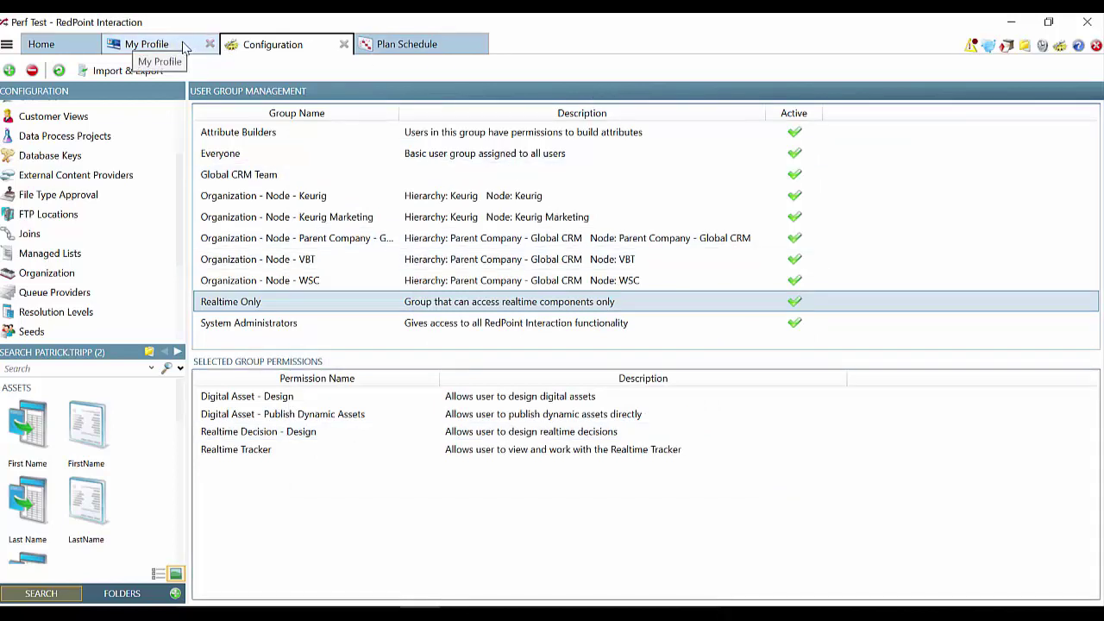
# Add the VBT organization node as a view filter on the Plan Schedule calendar
pyautogui.click(7, 45)
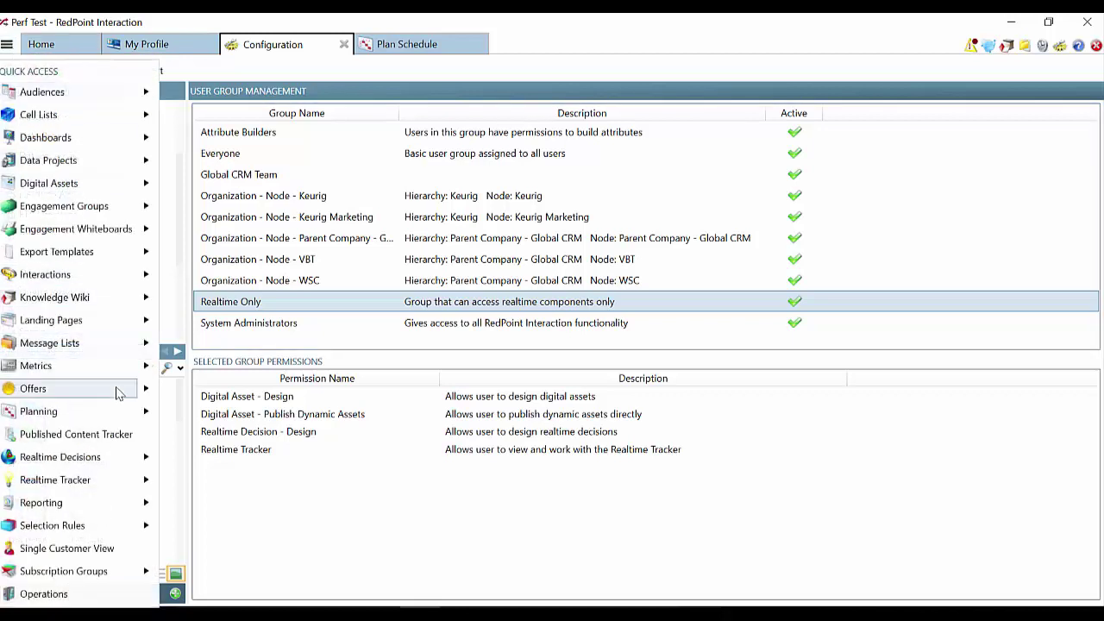
pyautogui.click(434, 47)
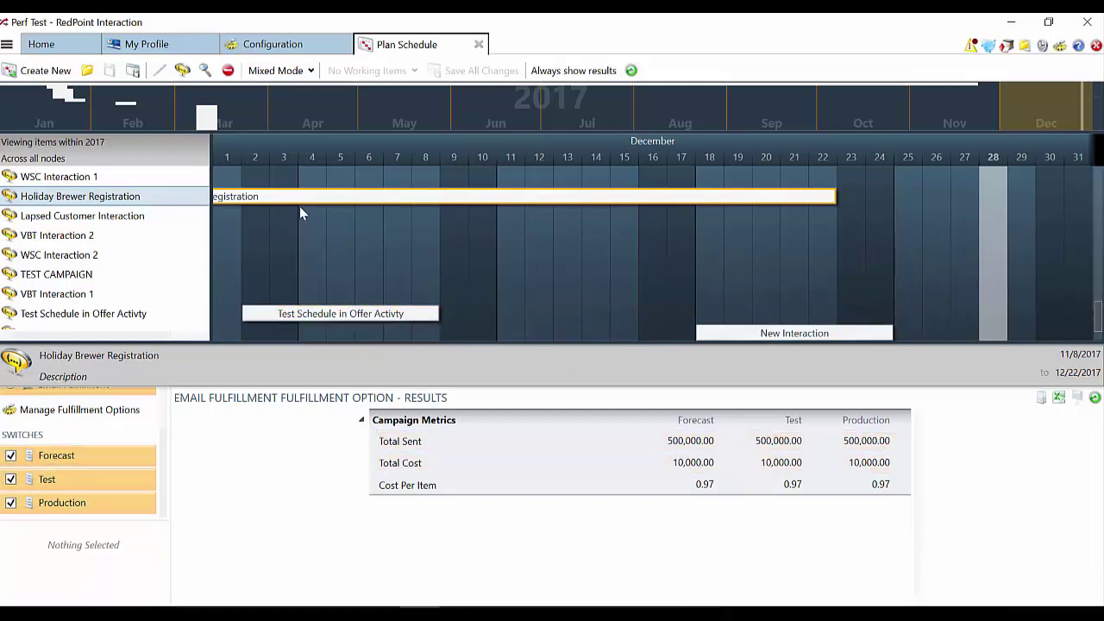
pyautogui.click(71, 152)
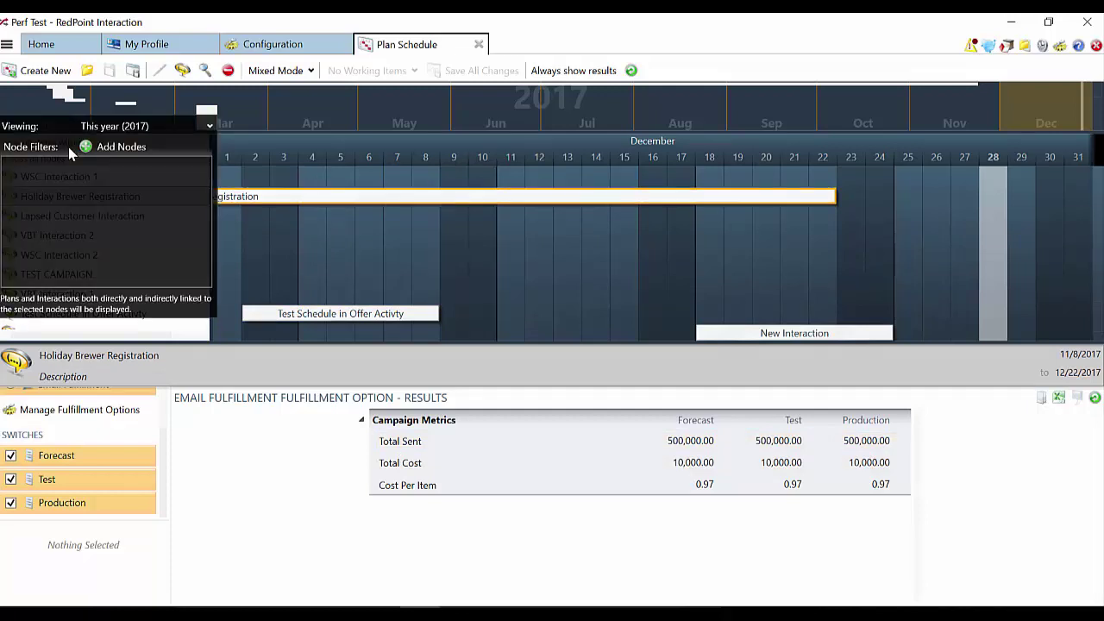
pyautogui.click(125, 147)
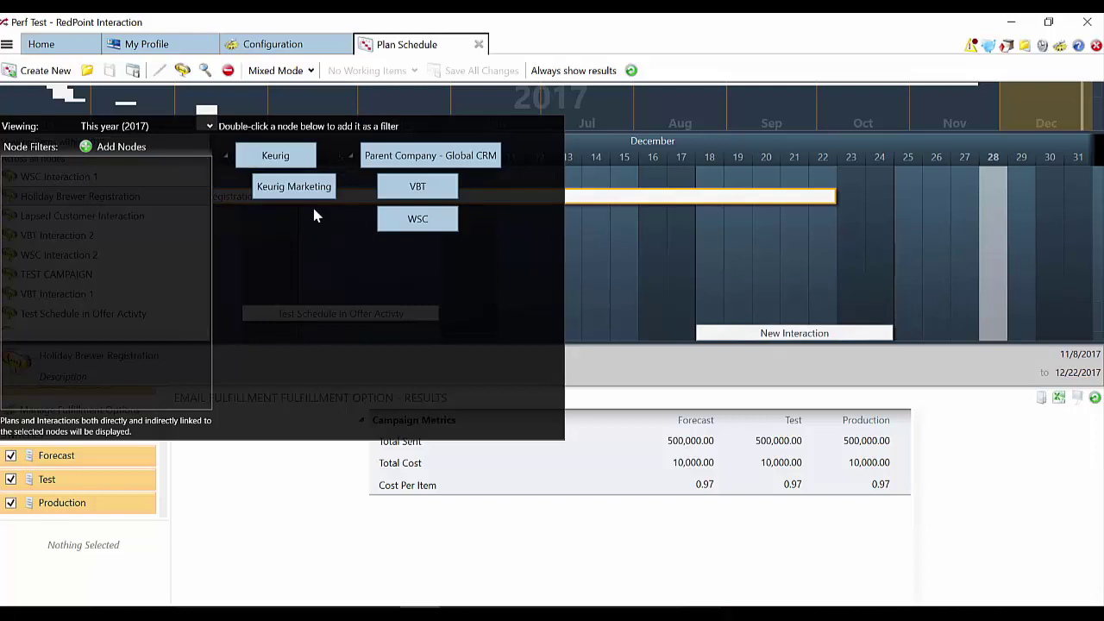
pyautogui.doubleClick(420, 191)
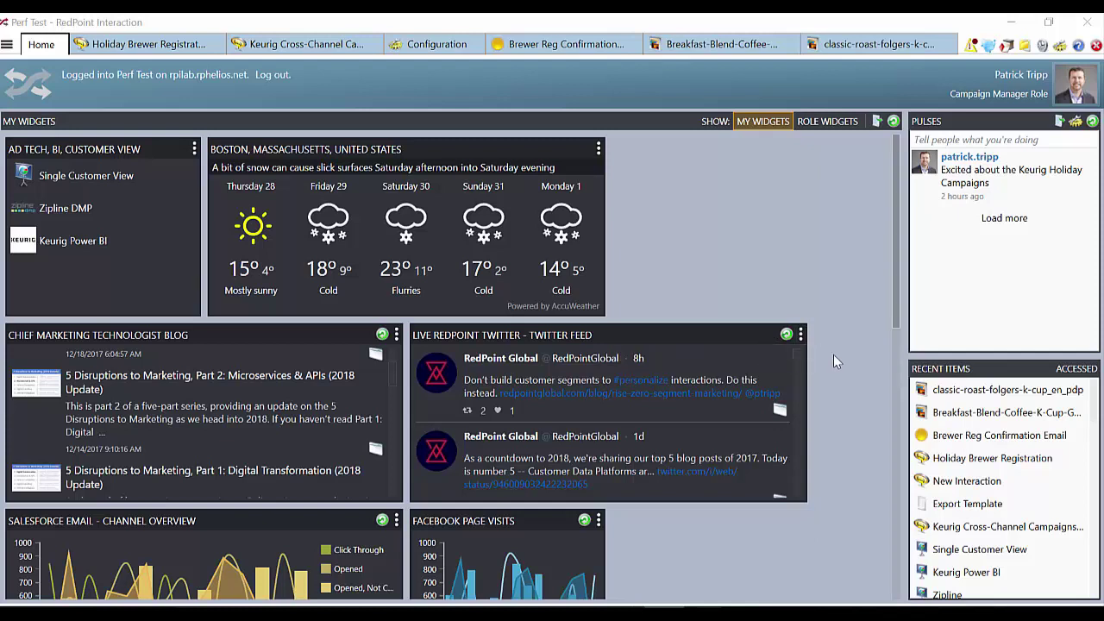
# Open the Holiday Brewer Registration workflow from Recent Items and scroll through it
pyautogui.click(981, 460)
pyautogui.click(981, 462)
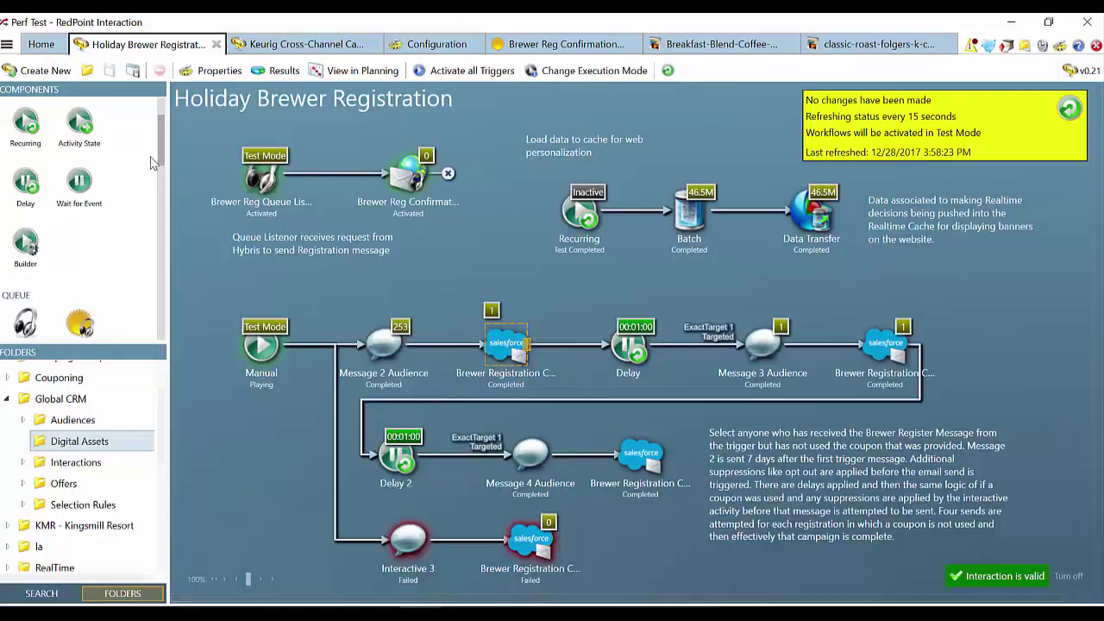
pyautogui.moveTo(161, 164); pyautogui.dragTo(169, 143)
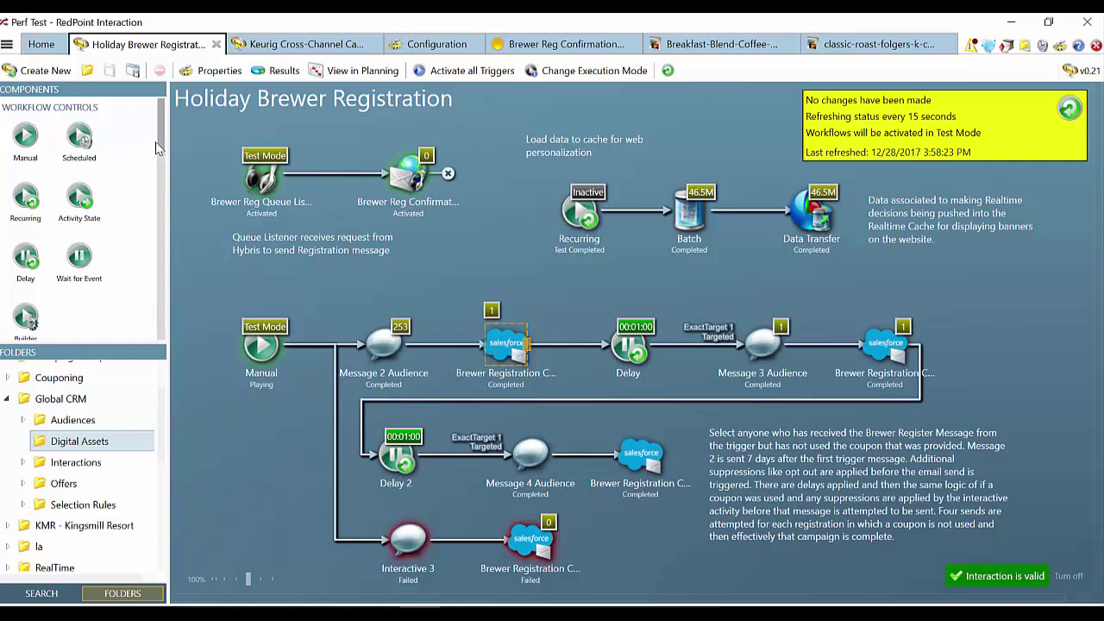
pyautogui.moveTo(163, 147); pyautogui.dragTo(168, 181)
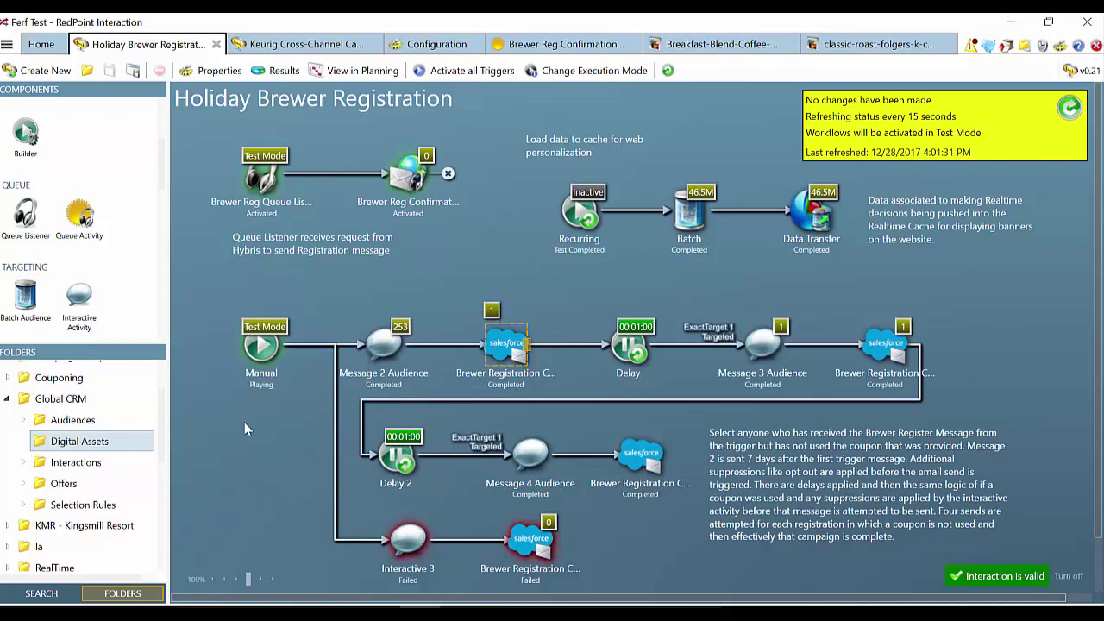
pyautogui.scroll(-1, 229, 415)
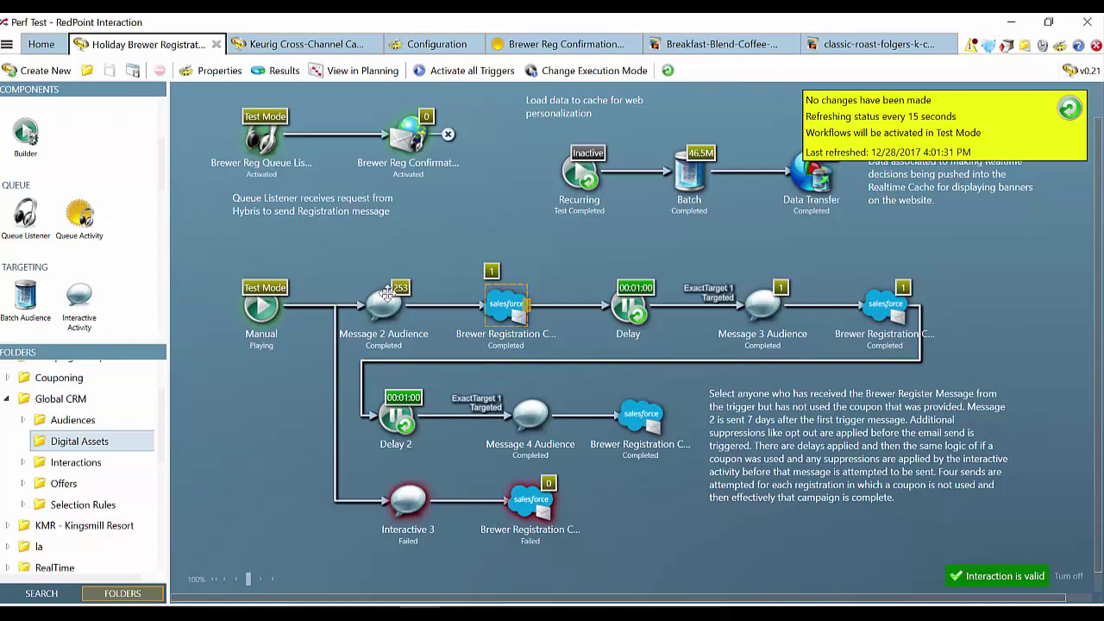
# Show the Brewer Registration Cache Load details and open the Brewer Reg Confirmation Email
pyautogui.moveTo(387, 293)
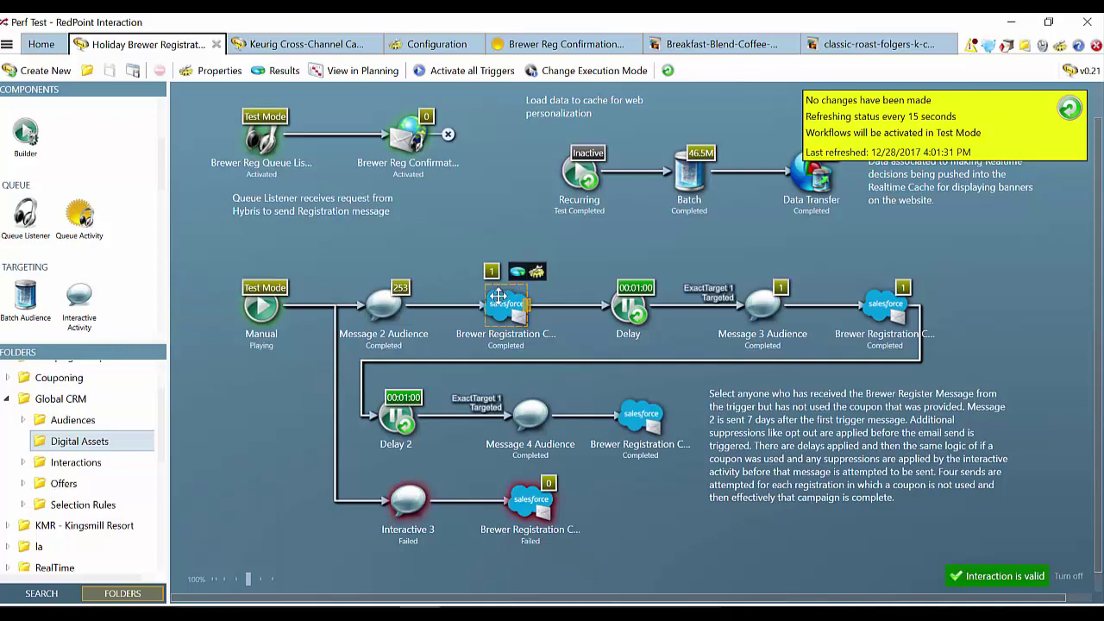
pyautogui.moveTo(499, 296)
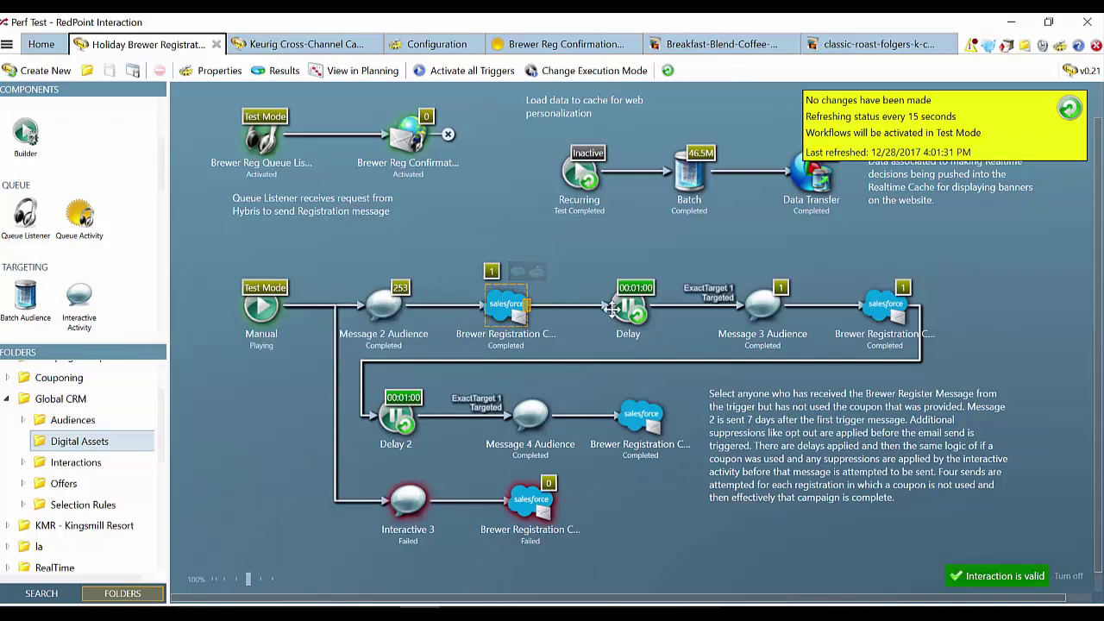
pyautogui.moveTo(626, 304)
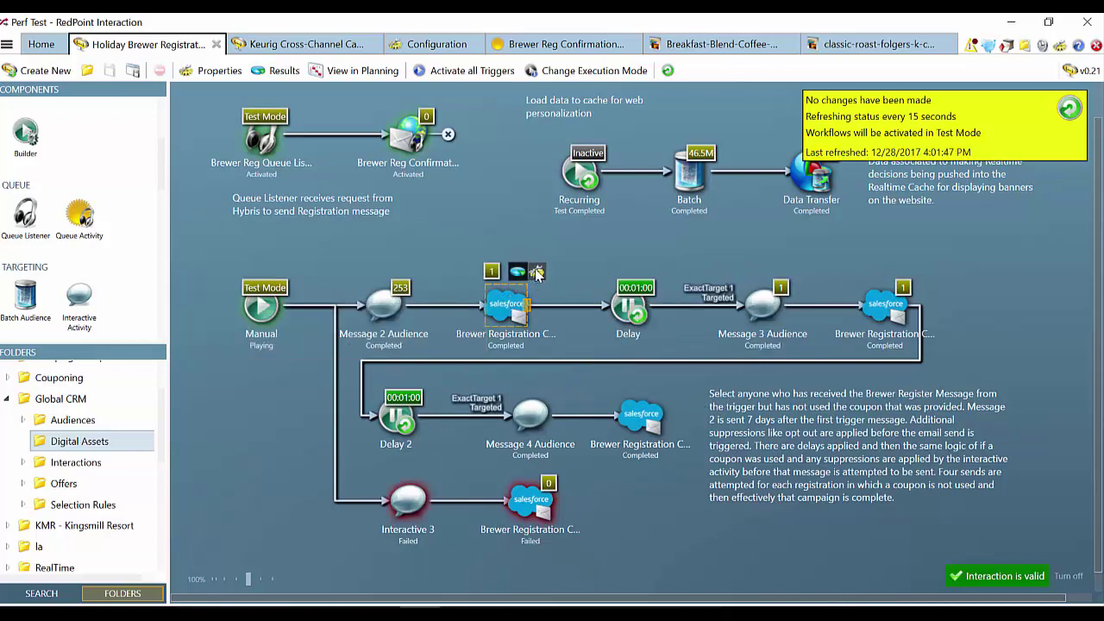
pyautogui.click(536, 272)
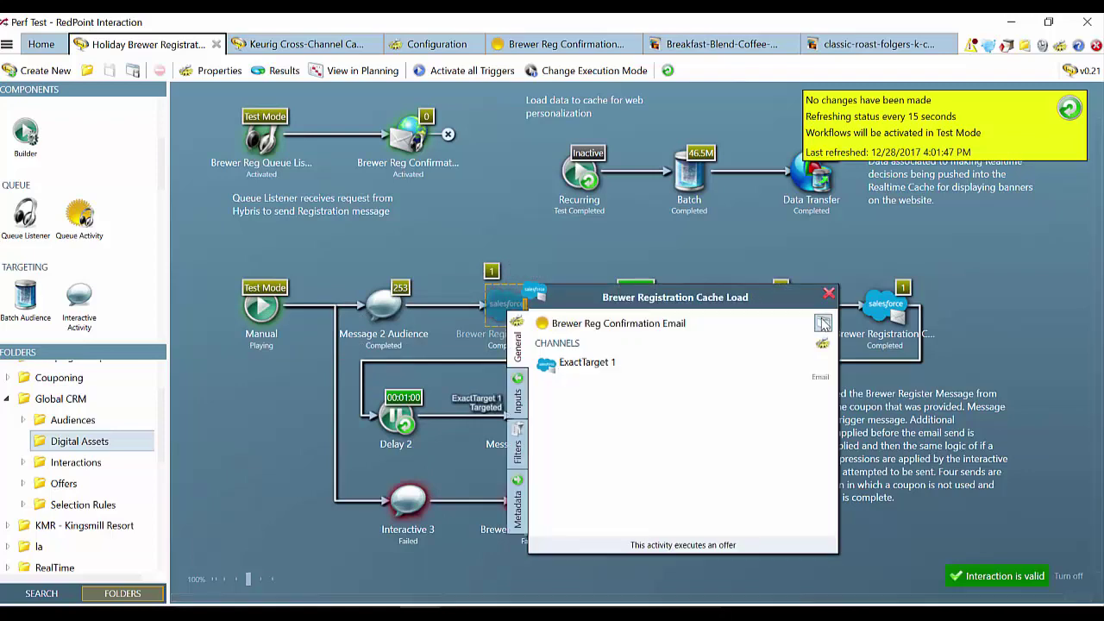
pyautogui.doubleClick(822, 324)
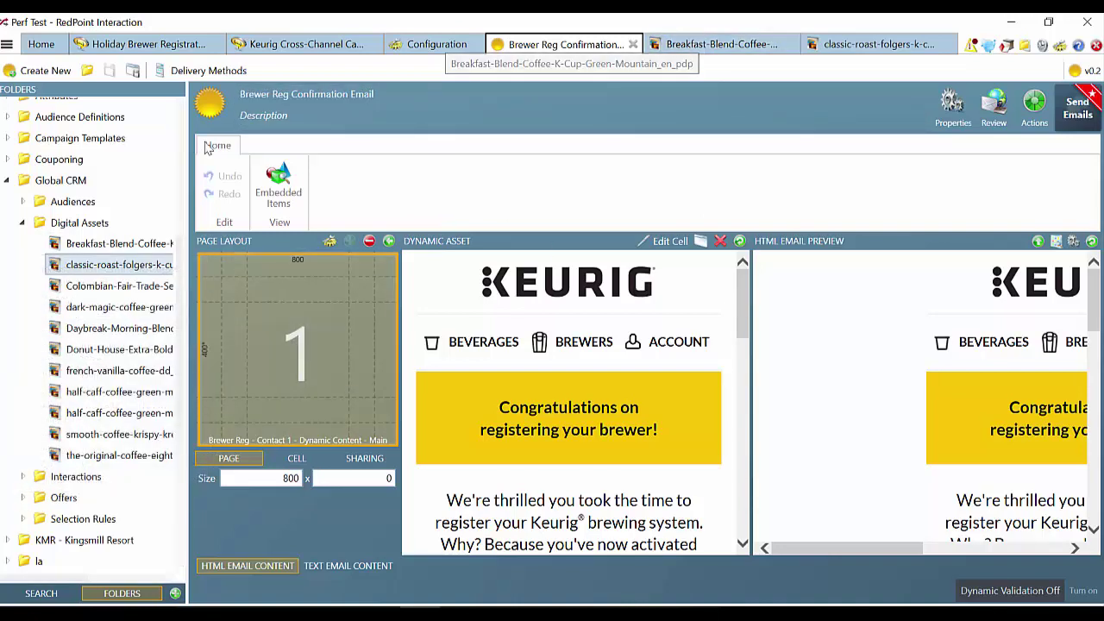
# View the Breakfast Blend and Folgers classic roast image assets, then return to the email
pyautogui.click(740, 45)
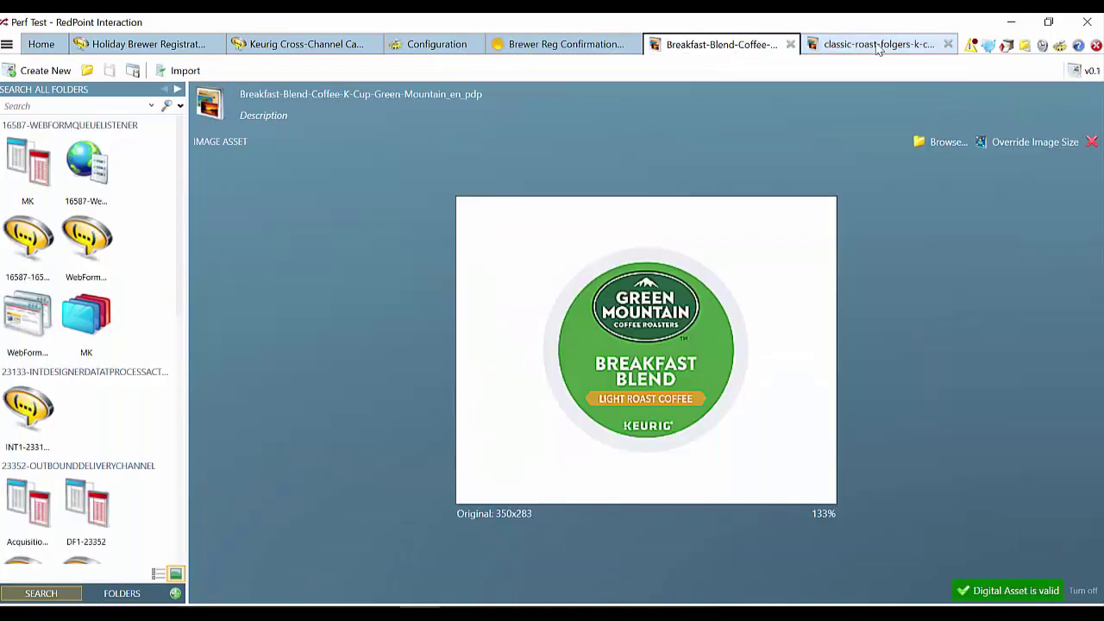
pyautogui.click(849, 47)
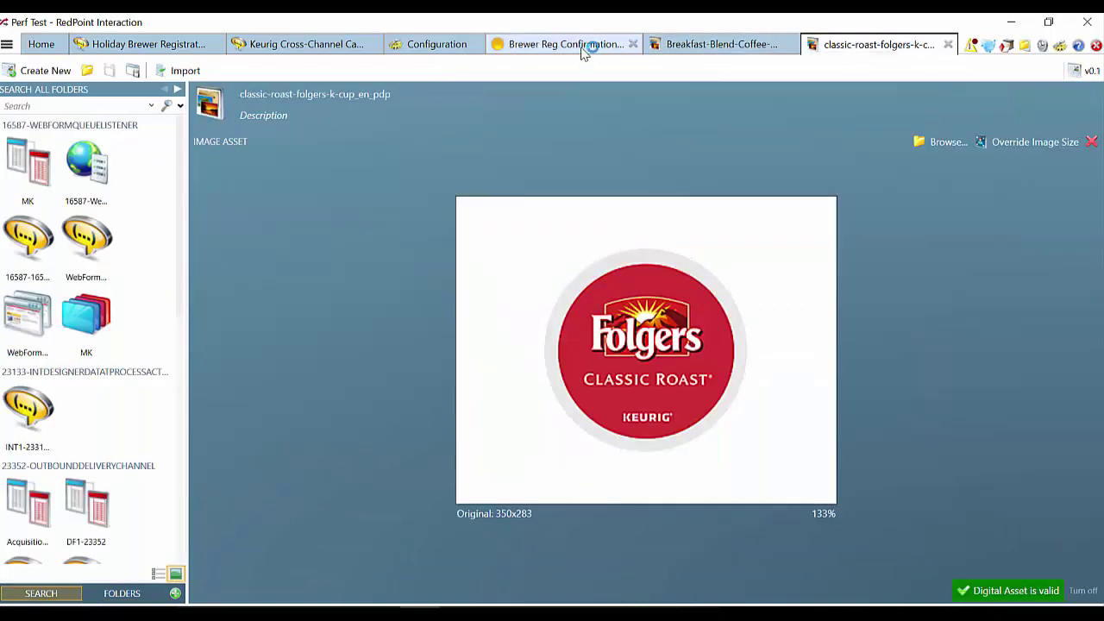
pyautogui.click(586, 46)
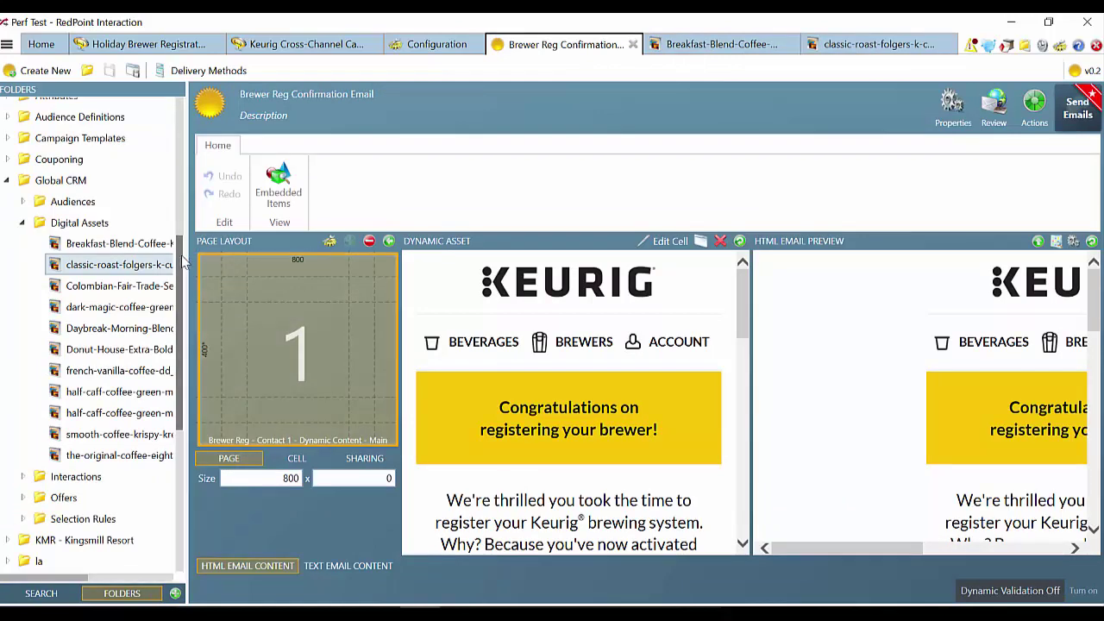
# Expand the Amazon Web Services S3 storage folder and bring up the Send Emails wizard
pyautogui.moveTo(182, 266); pyautogui.dragTo(193, 411)
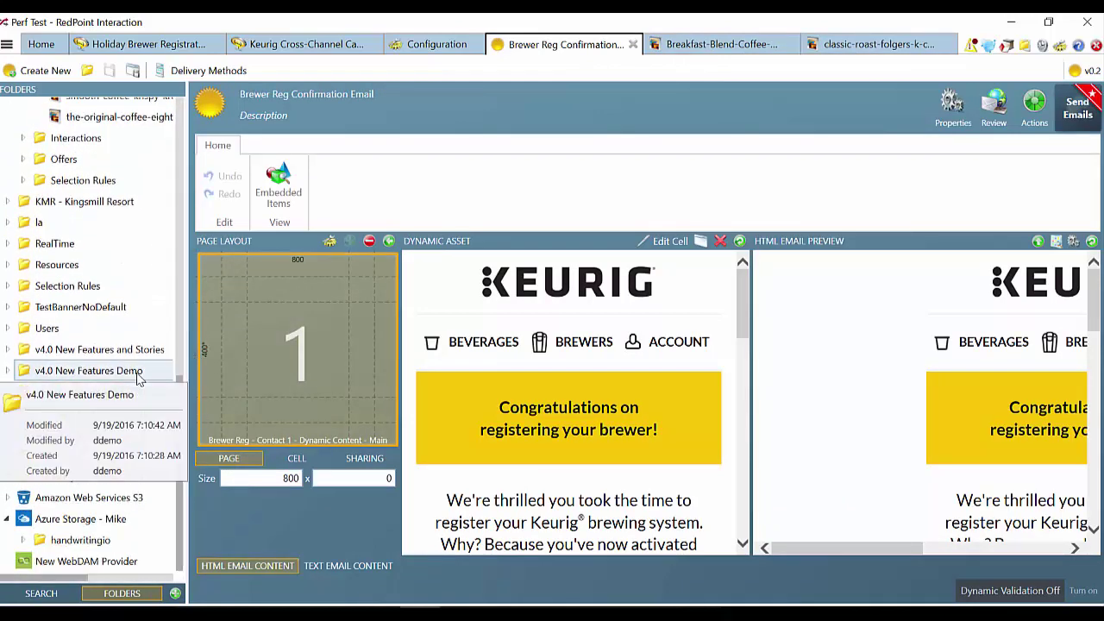
pyautogui.moveTo(118, 370)
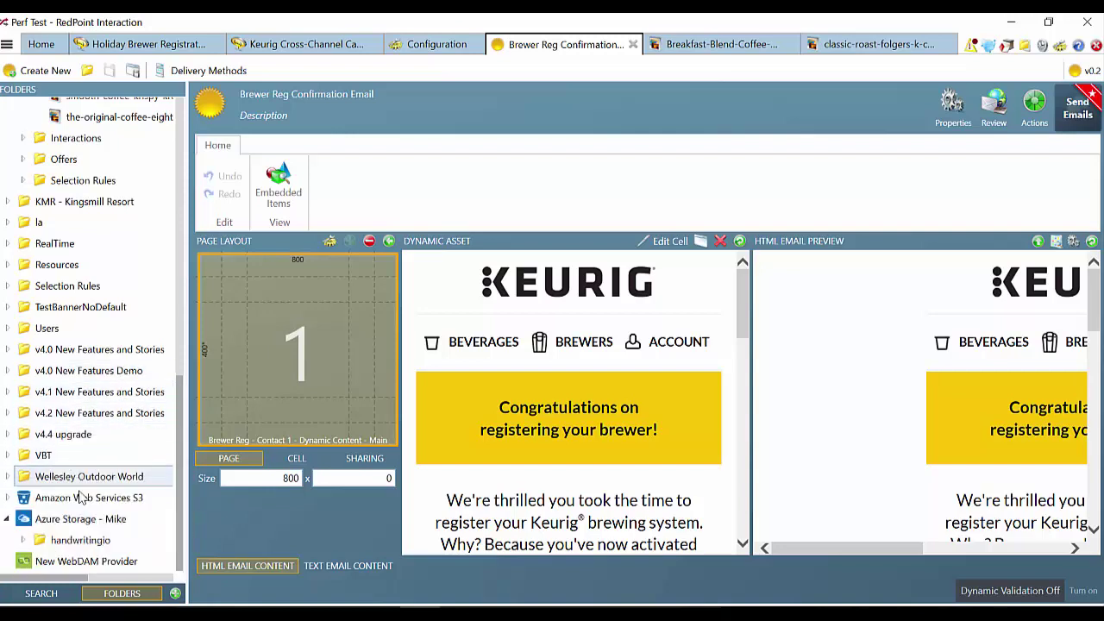
pyautogui.doubleClick(78, 492)
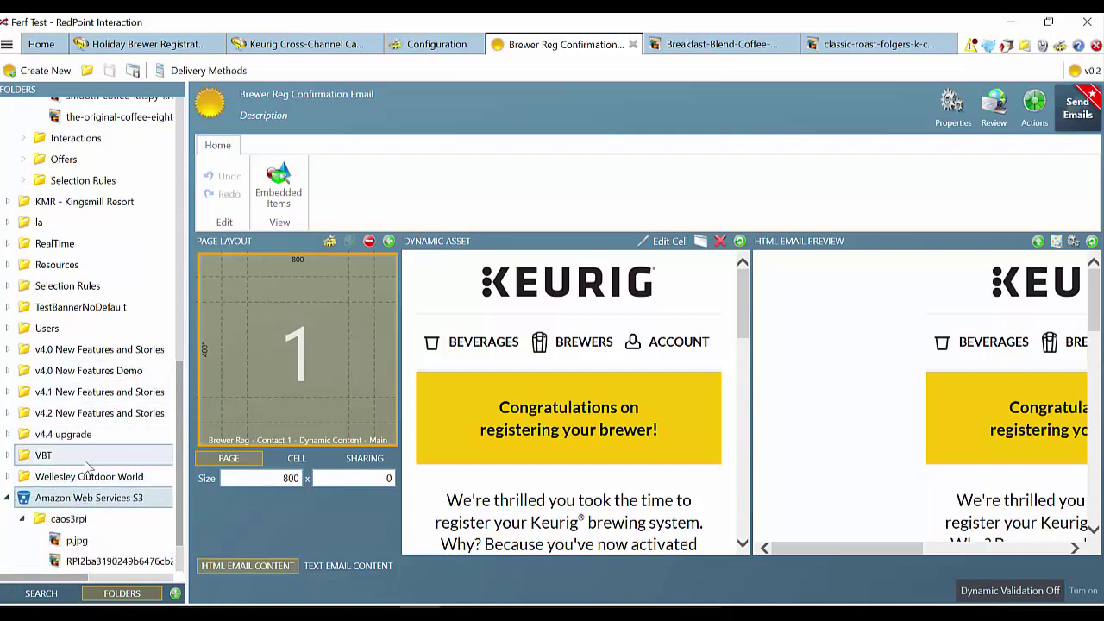
pyautogui.scroll(-1, 86, 466)
pyautogui.moveTo(86, 466)
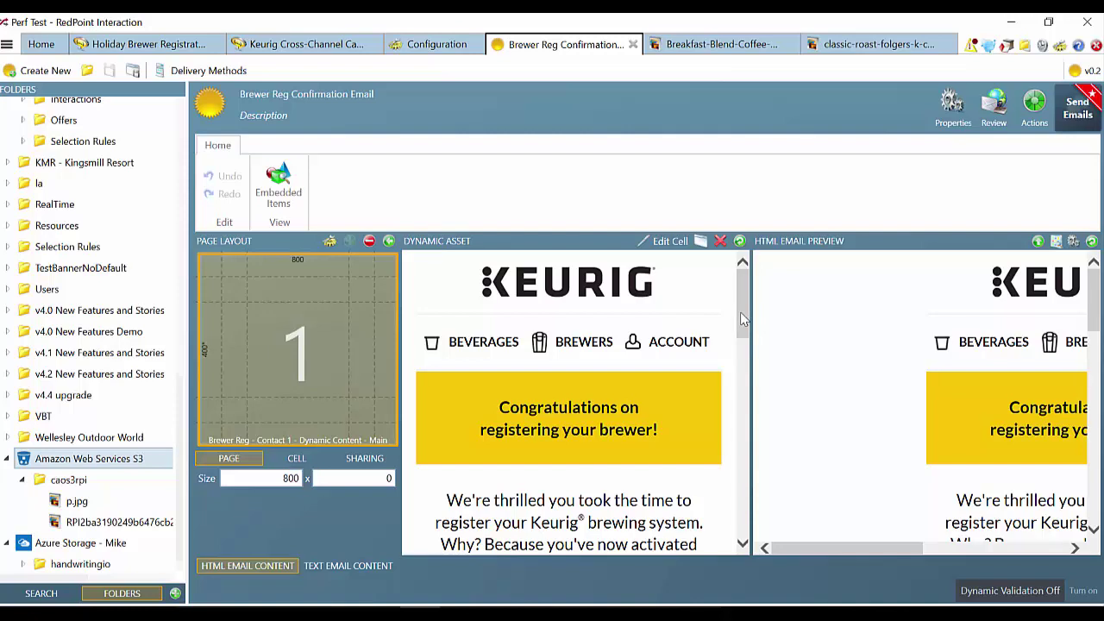
pyautogui.moveTo(744, 320); pyautogui.dragTo(742, 274)
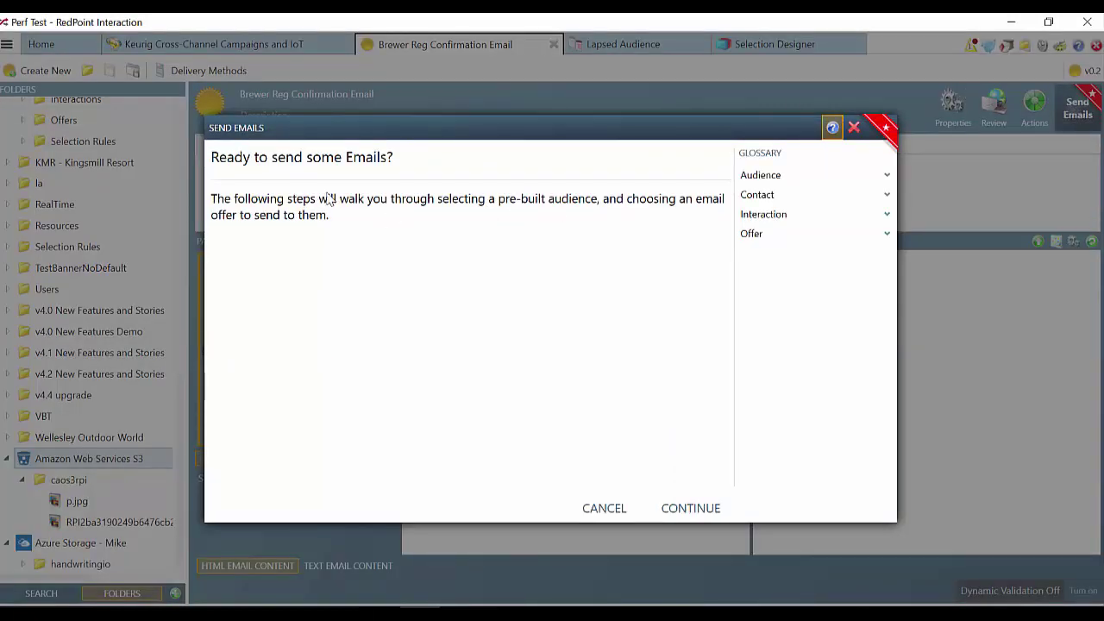
# Choose the existing Lapsed Audience as the email's audience
pyautogui.click(691, 509)
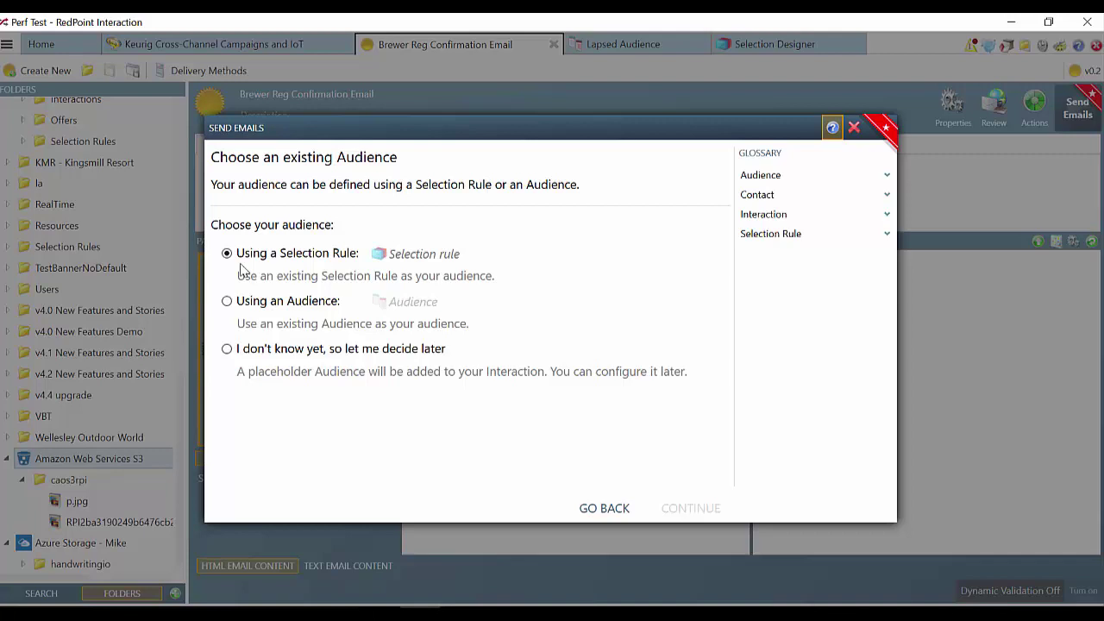
pyautogui.click(227, 301)
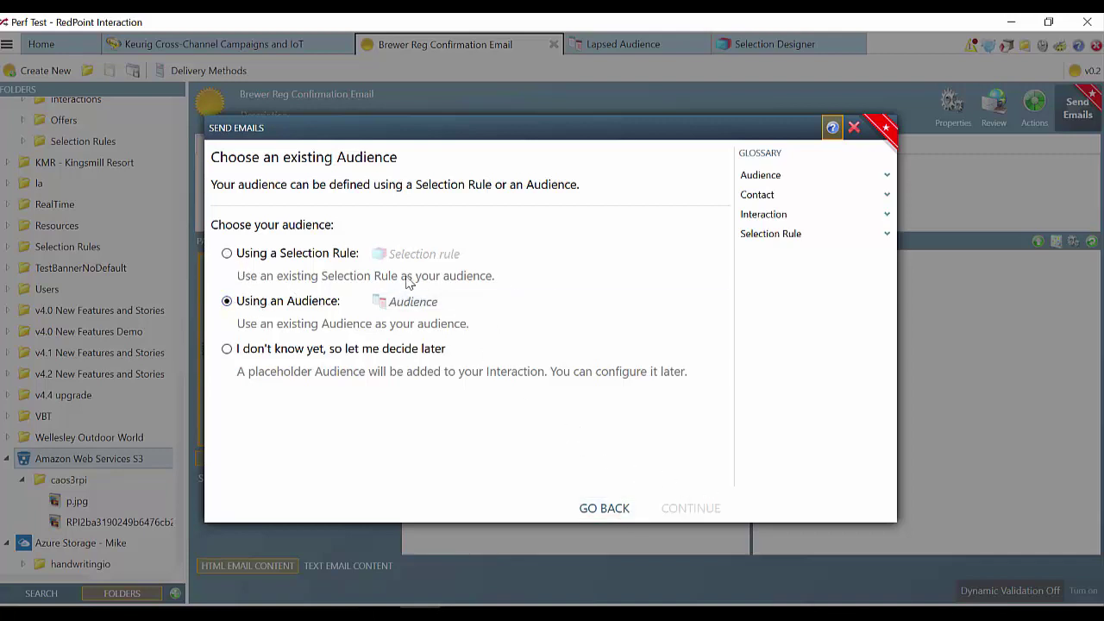
pyautogui.click(390, 302)
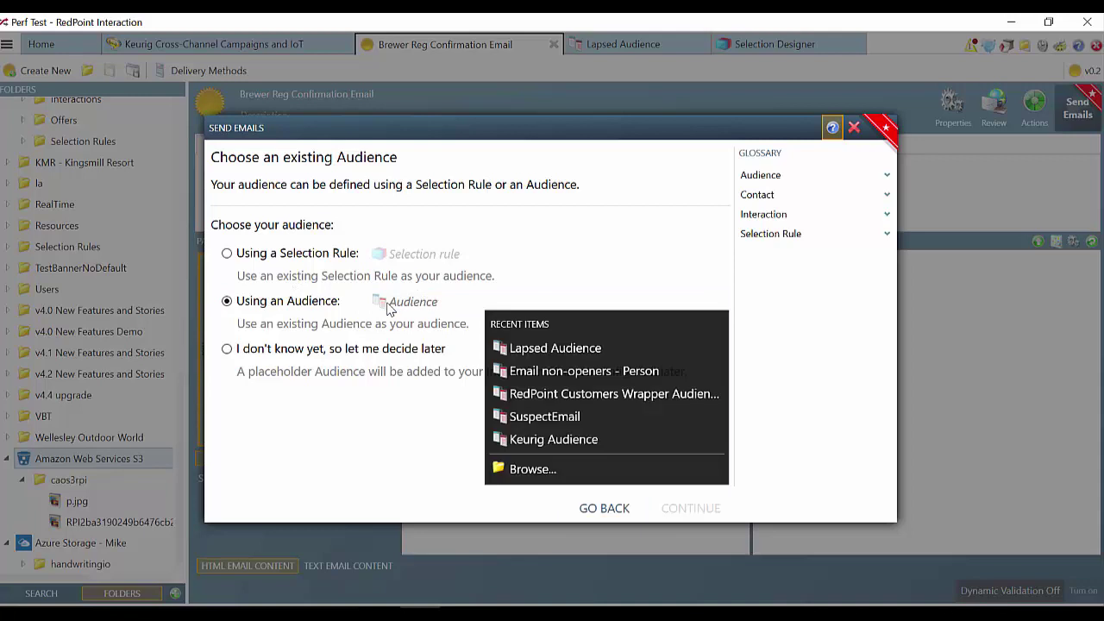
pyautogui.click(543, 348)
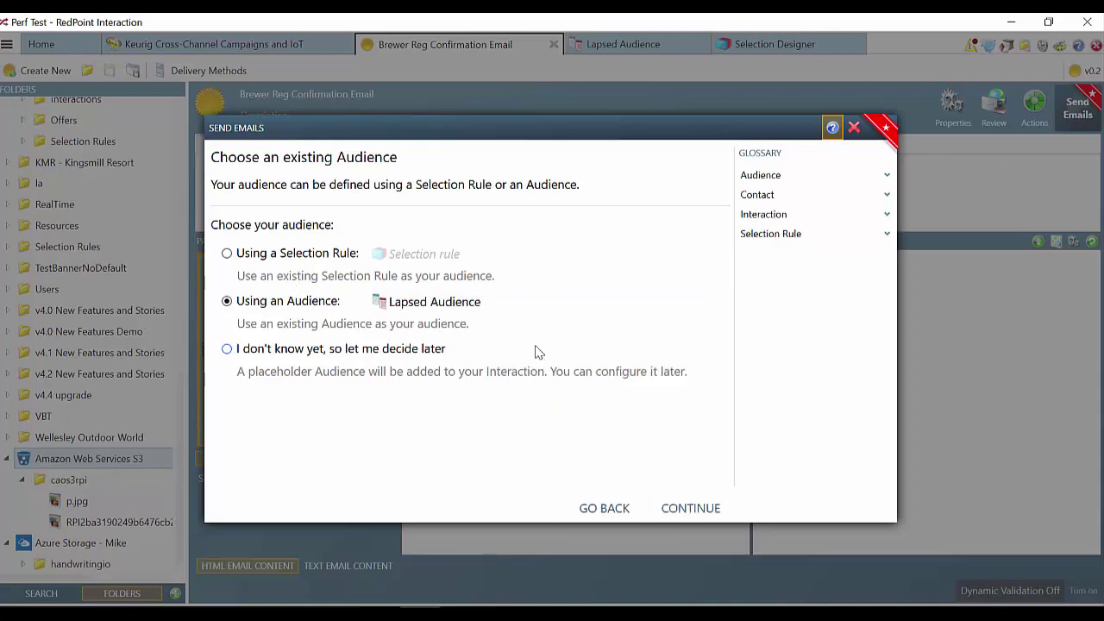
# Name the interaction New Interaction2 and create it without running it
pyautogui.click(681, 508)
pyautogui.click(524, 246)
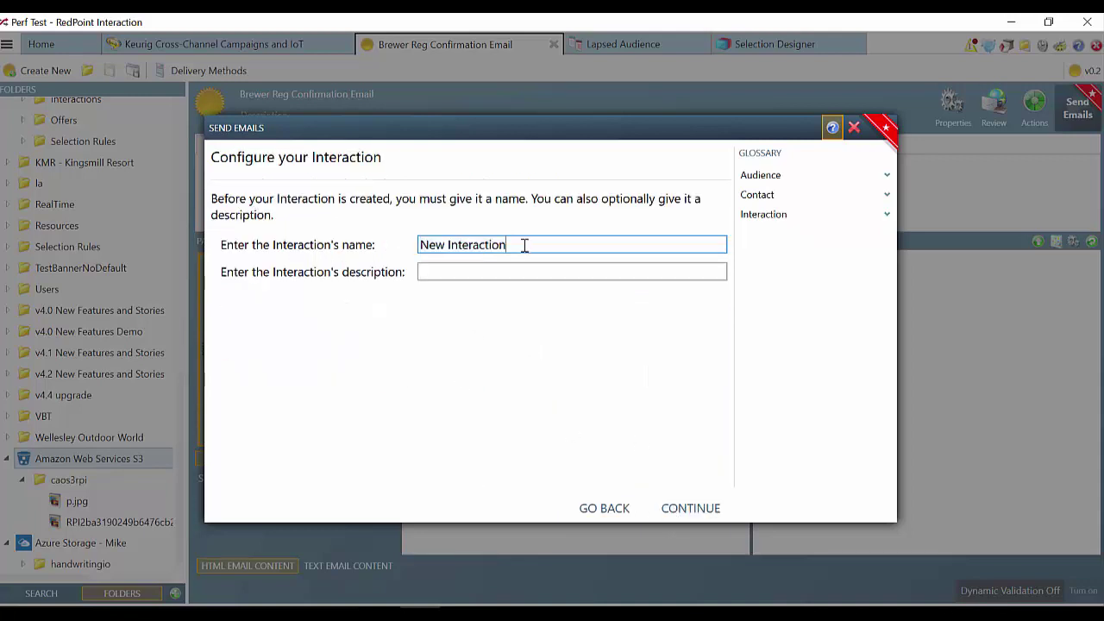
pyautogui.write('2')
pyautogui.click(515, 271)
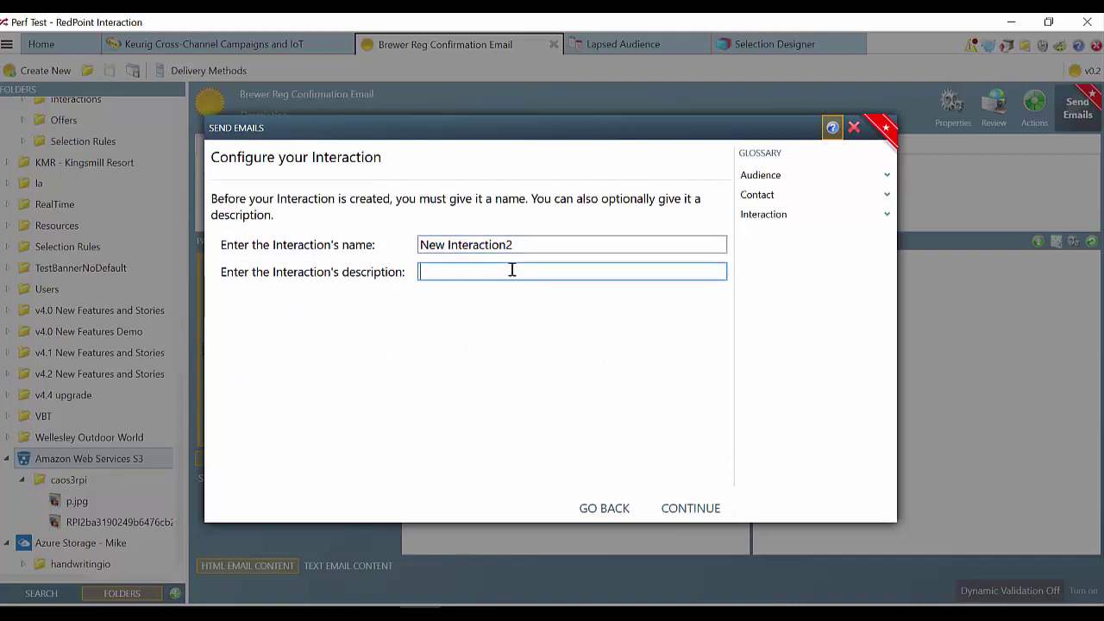
pyautogui.click(690, 511)
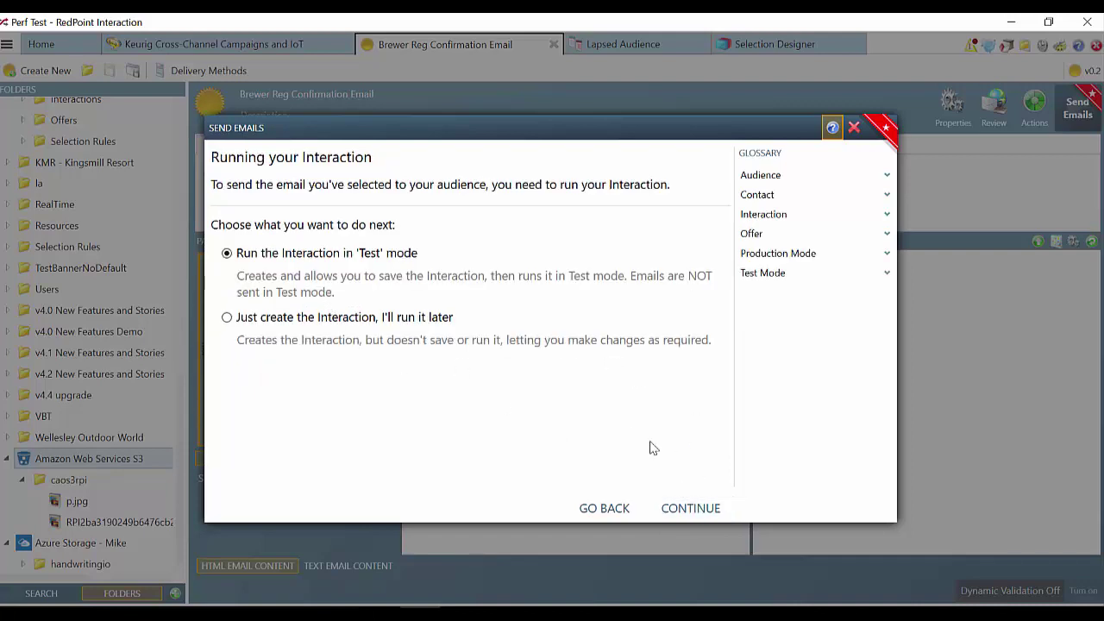
pyautogui.click(227, 317)
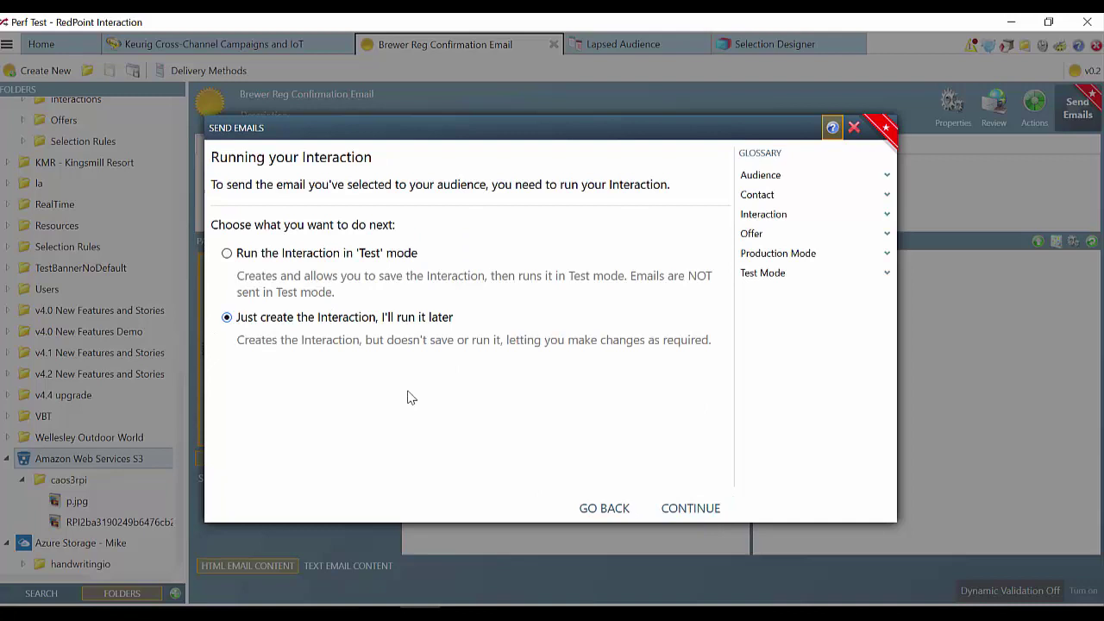
pyautogui.click(695, 507)
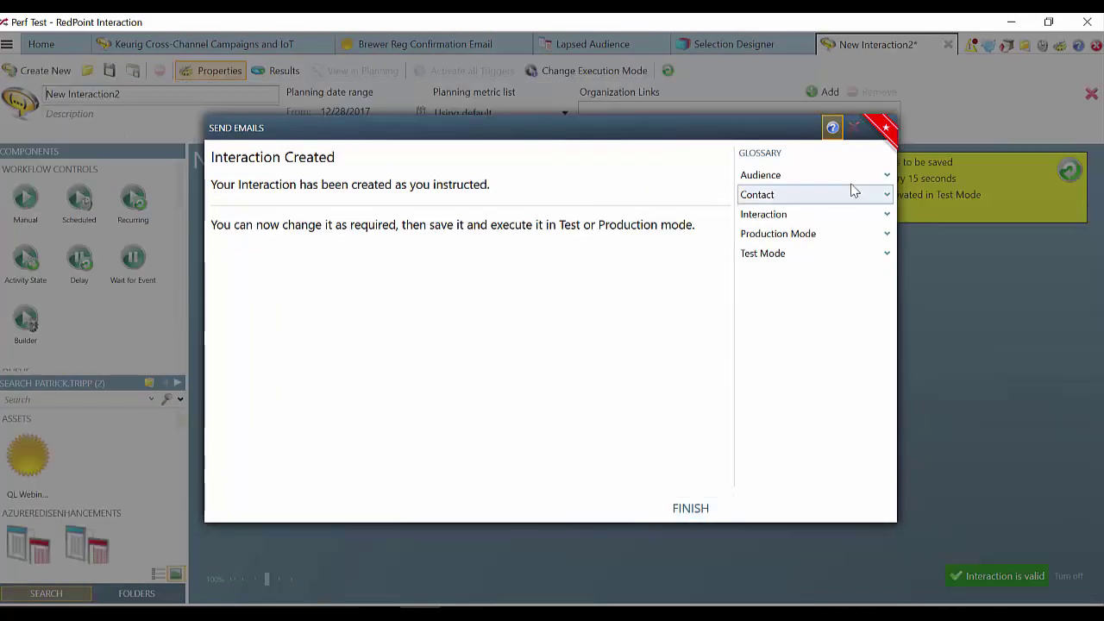
# Finish the wizard, then inspect and close the Lapsed Audience step's settings in New Interaction2
pyautogui.click(693, 509)
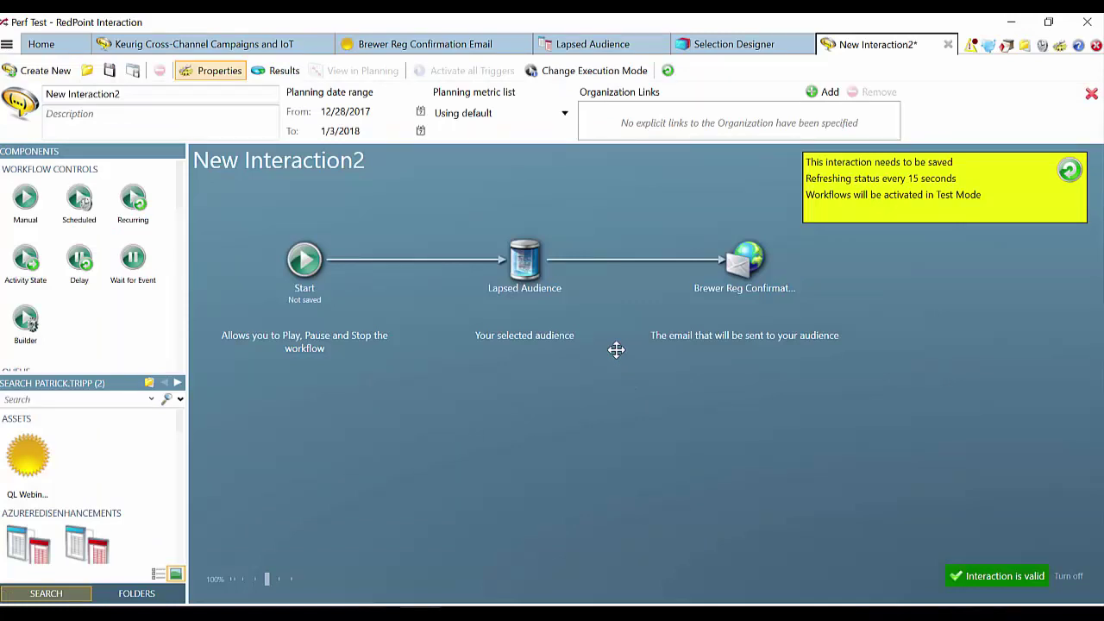
pyautogui.click(520, 252)
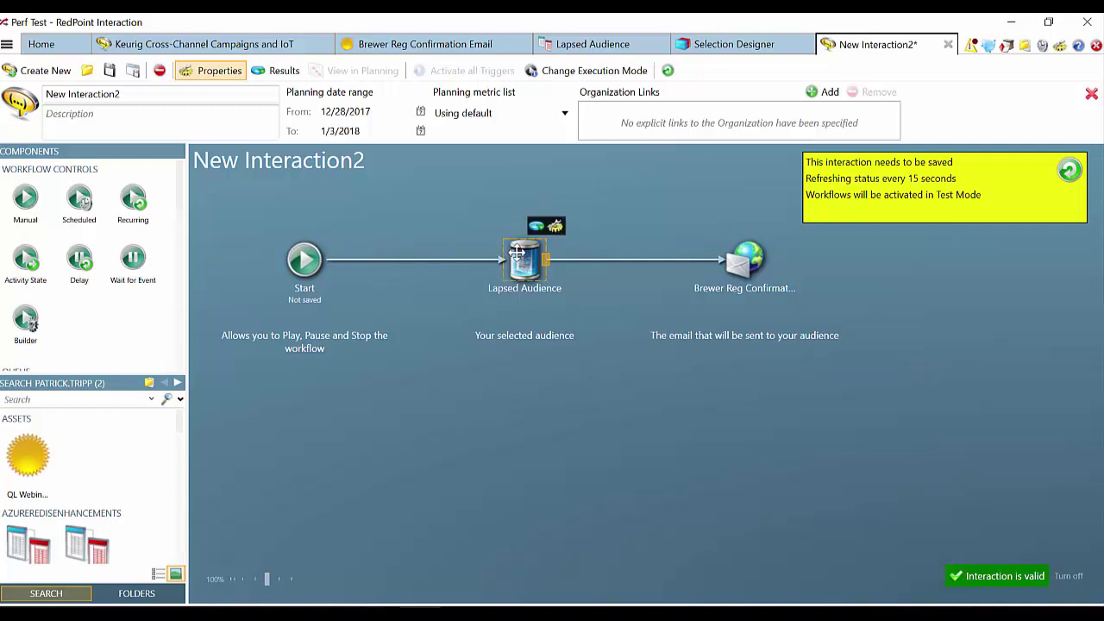
pyautogui.click(555, 227)
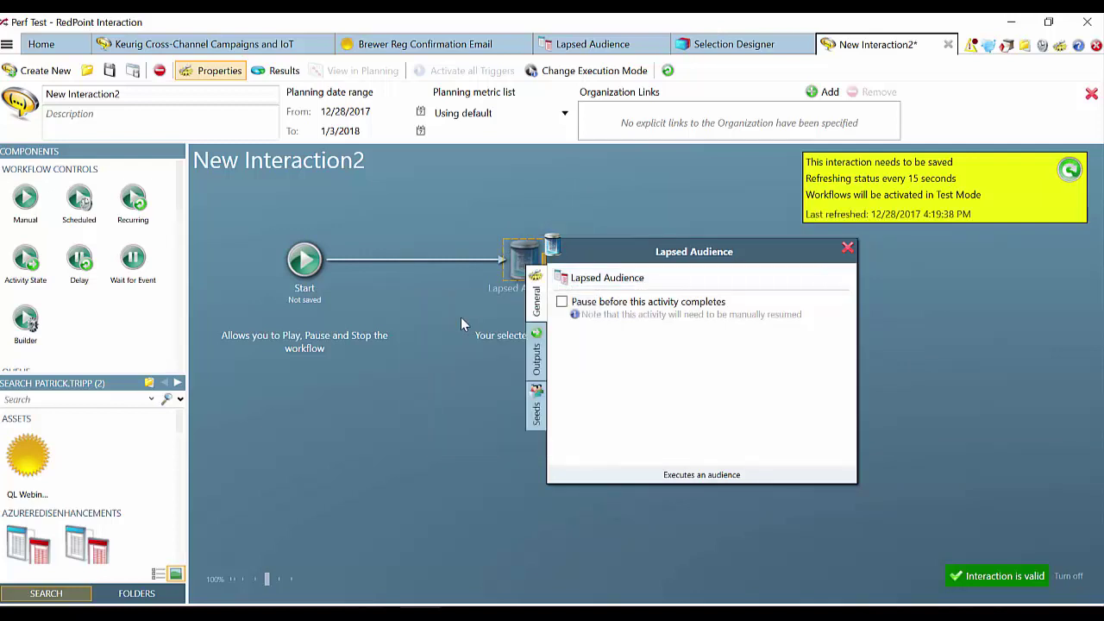
pyautogui.click(849, 248)
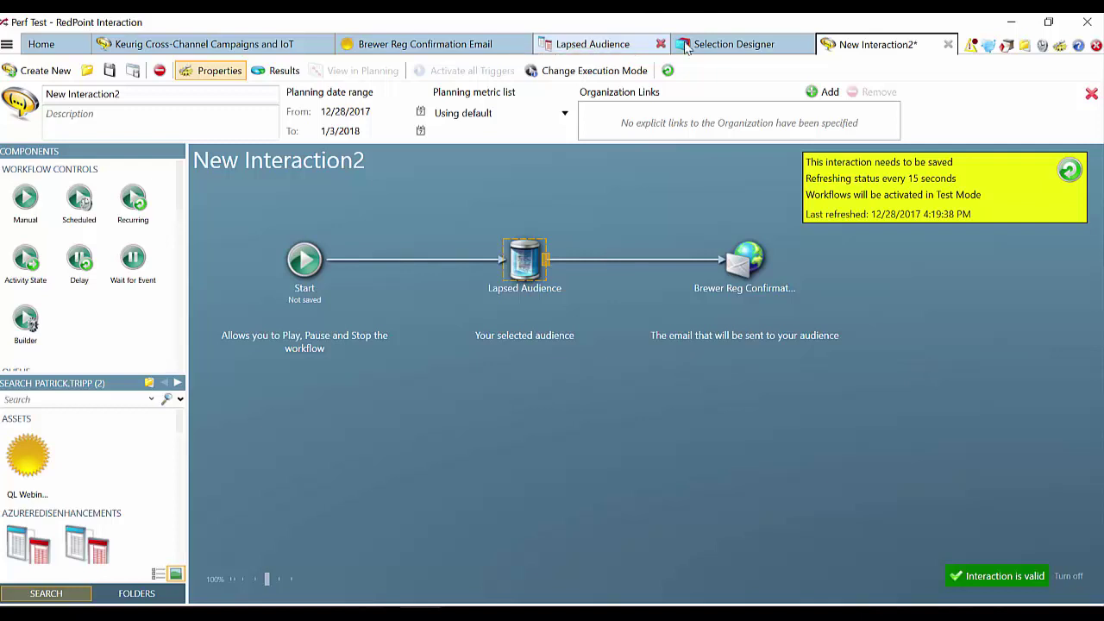
pyautogui.click(6, 45)
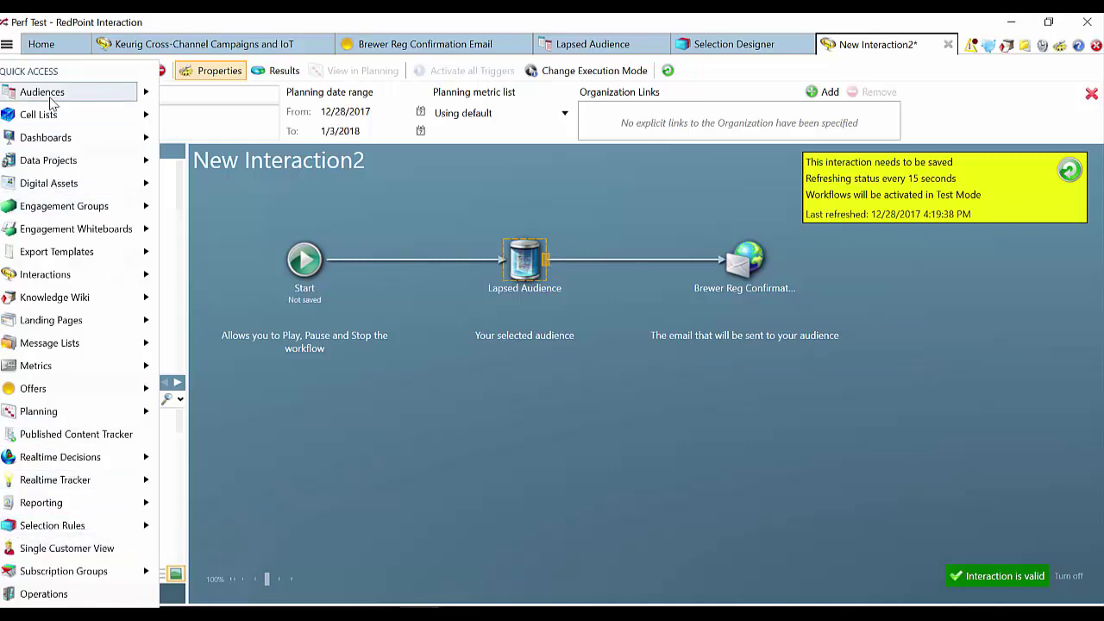
# In Selection Designer, add a GENDER compare-to-constant criterion equal to Male to the New Selection Rule
pyautogui.click(740, 48)
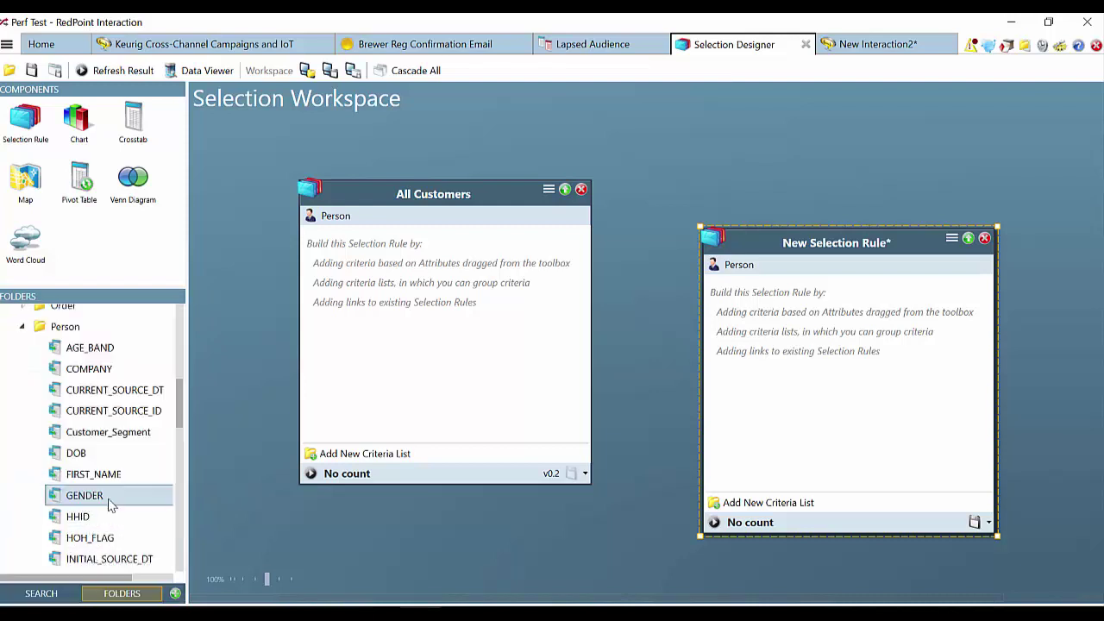
pyautogui.moveTo(115, 502); pyautogui.dragTo(767, 344)
pyautogui.click(472, 274)
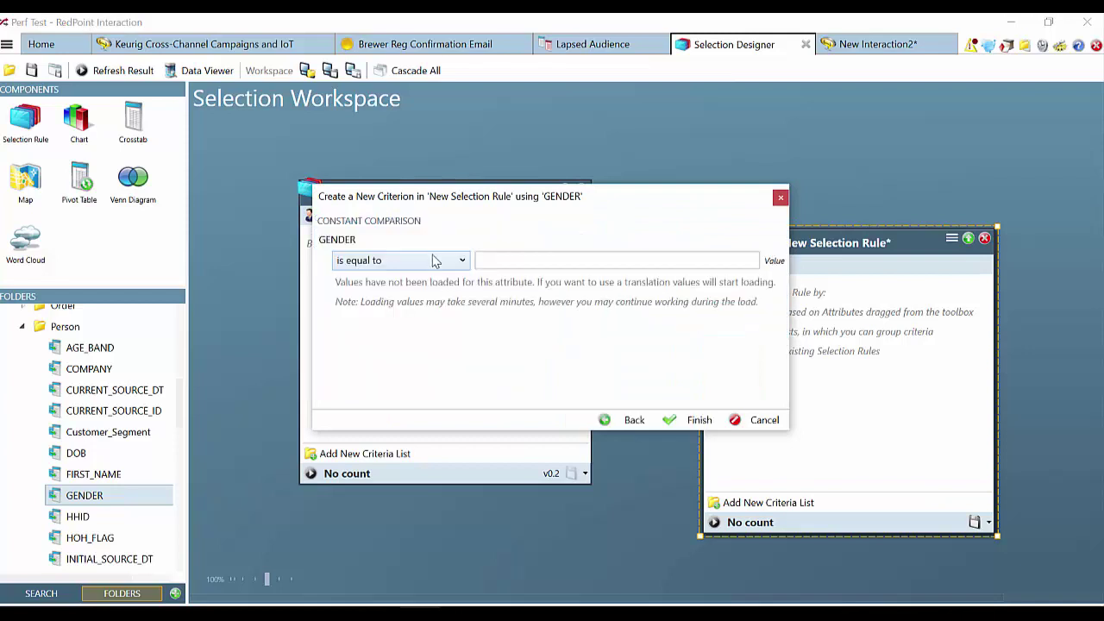
pyautogui.click(521, 265)
pyautogui.write('Male')
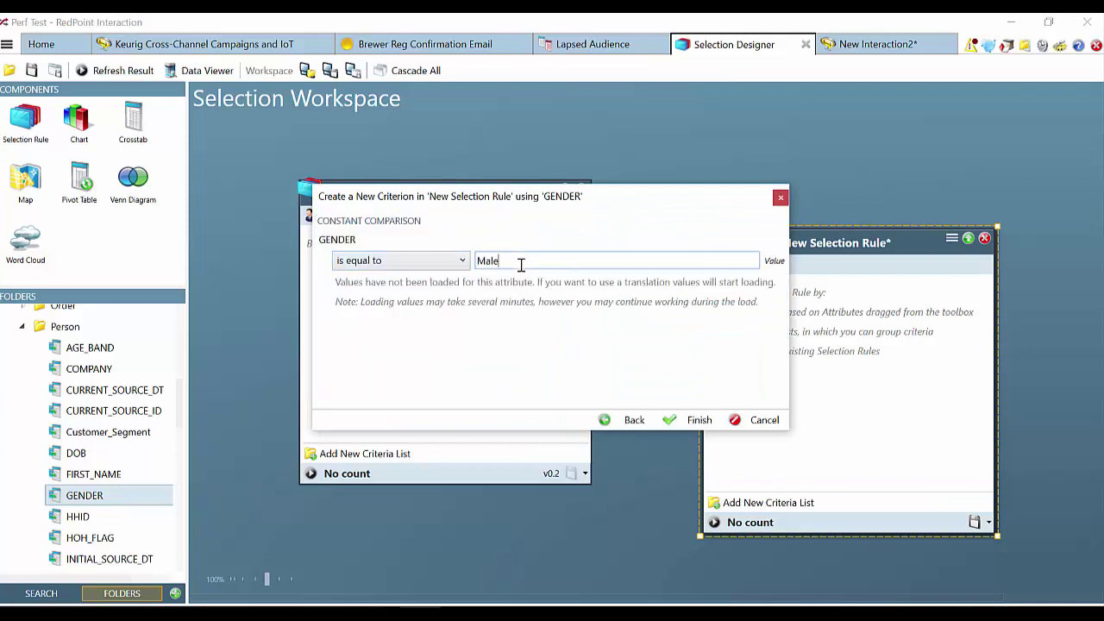
pyautogui.press('Return')
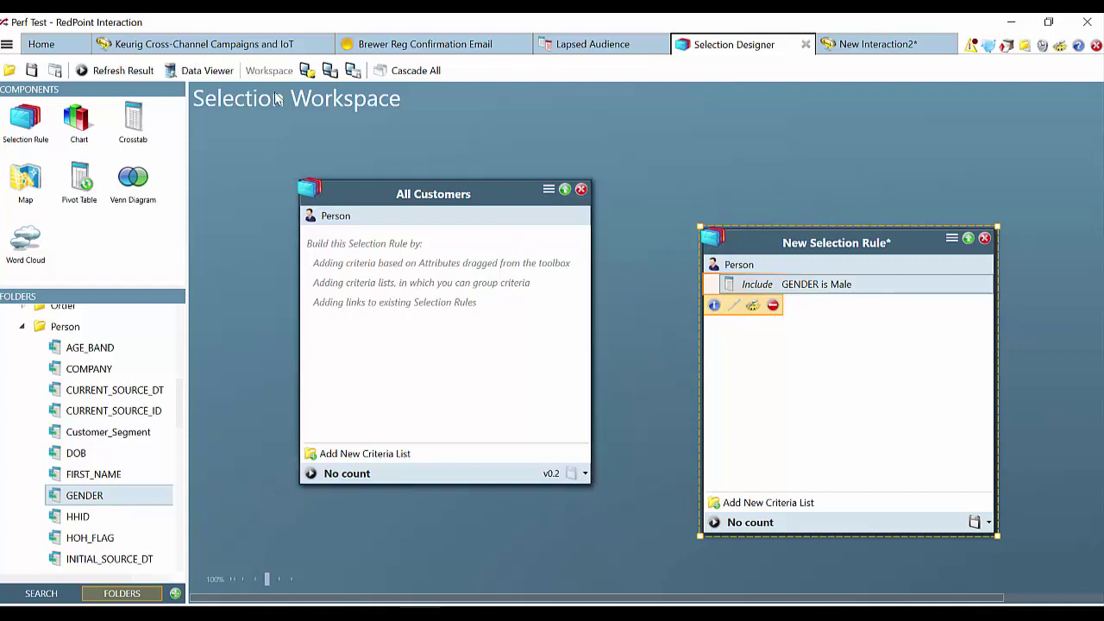
pyautogui.click(578, 47)
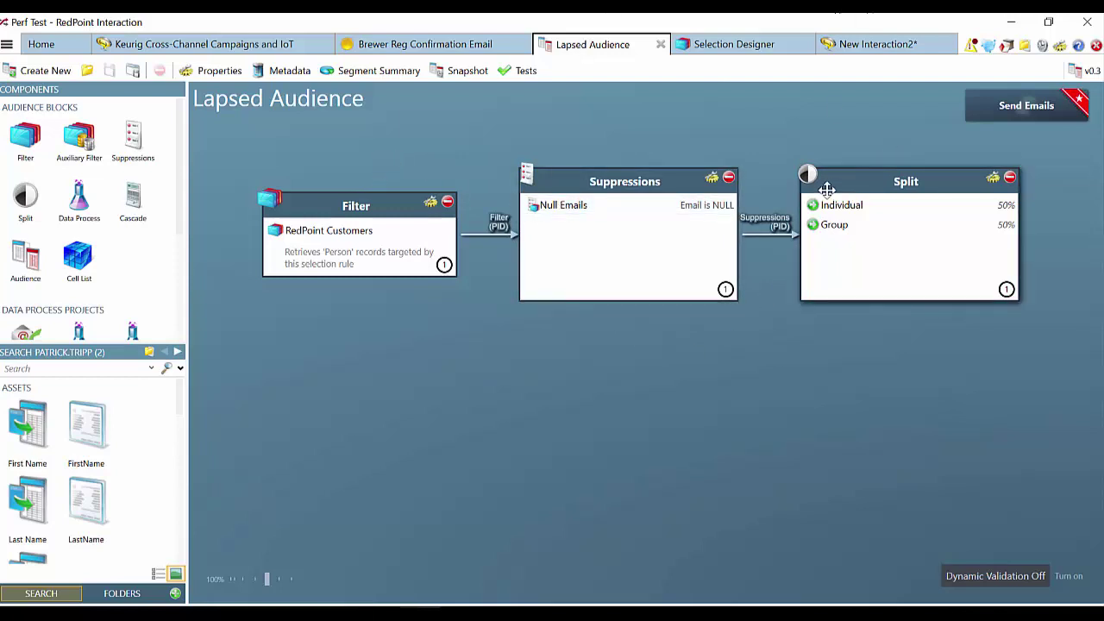
# Open the latest Brewer Reg Confirmation Email version from New Interaction2's email step, then view the Keurig workflow
pyautogui.click(876, 48)
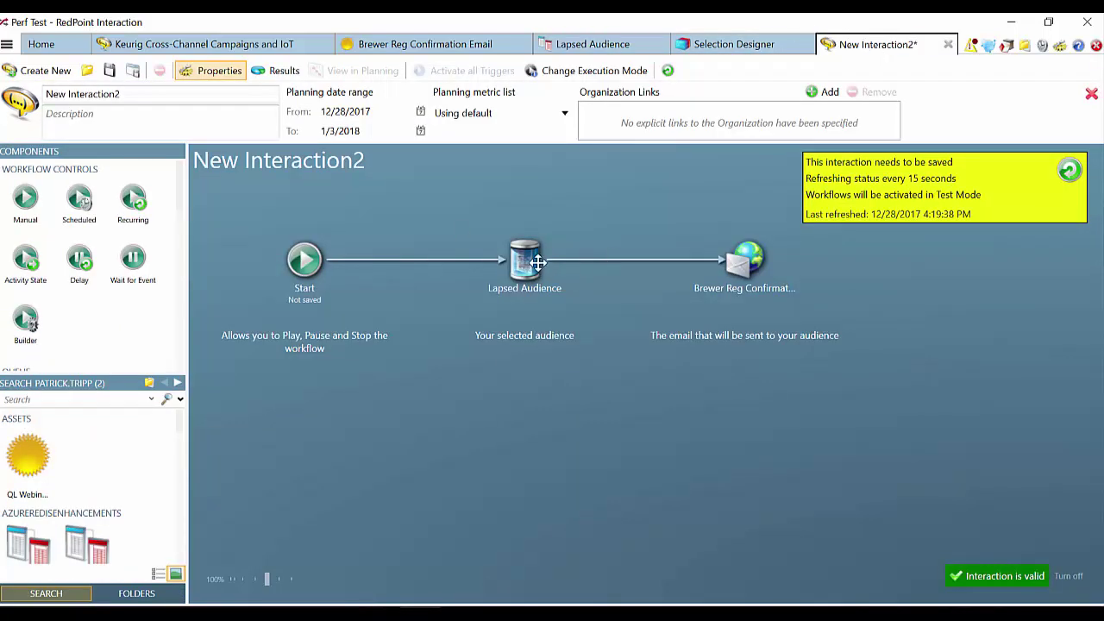
pyautogui.click(747, 253)
pyautogui.click(756, 226)
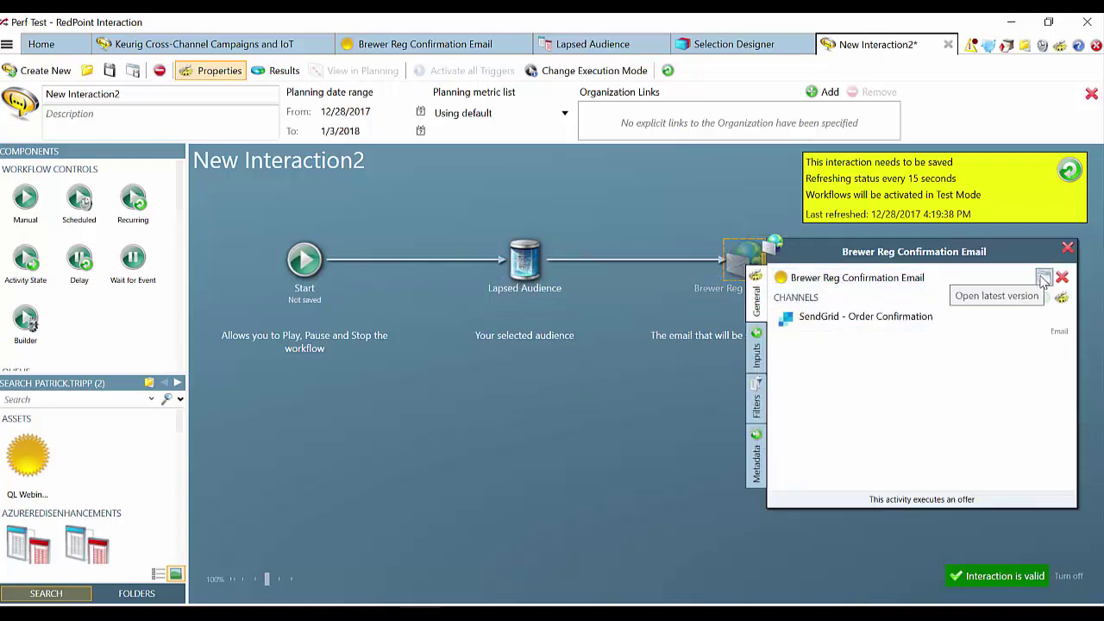
pyautogui.click(1044, 279)
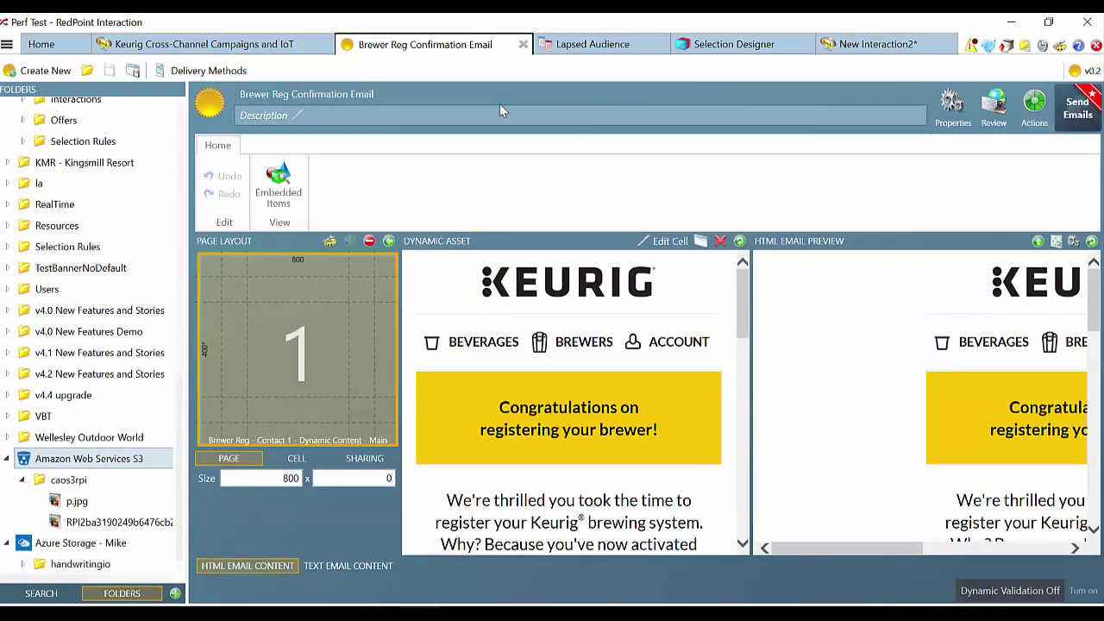
pyautogui.click(272, 49)
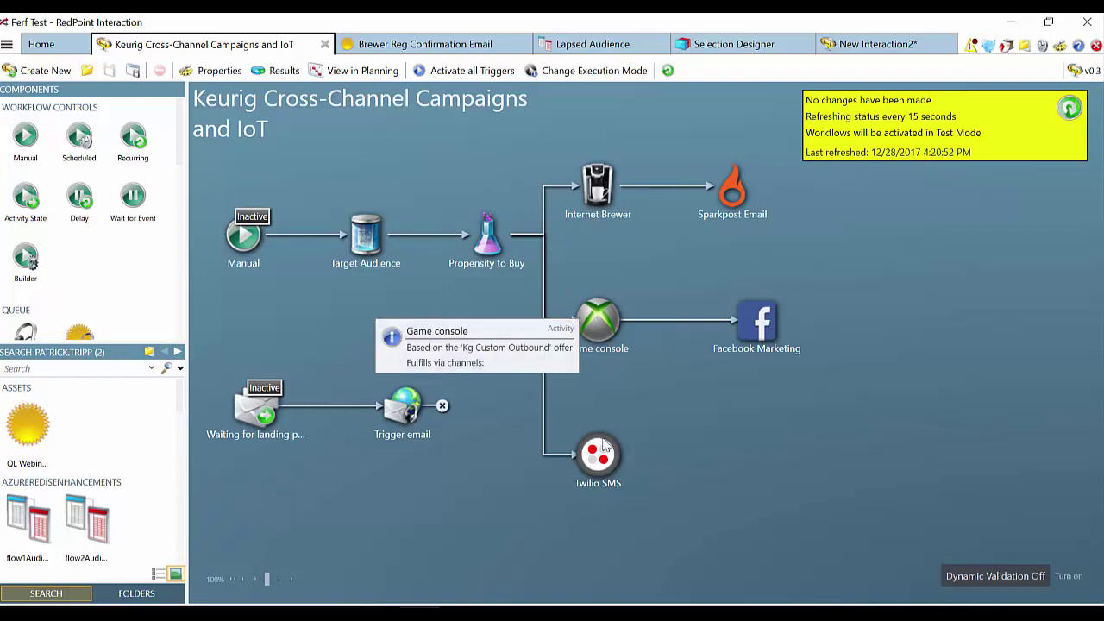
# Place a Queue Listener from the Queue components below the existing Keurig flows, creating a Queue Activity
pyautogui.moveTo(602, 451)
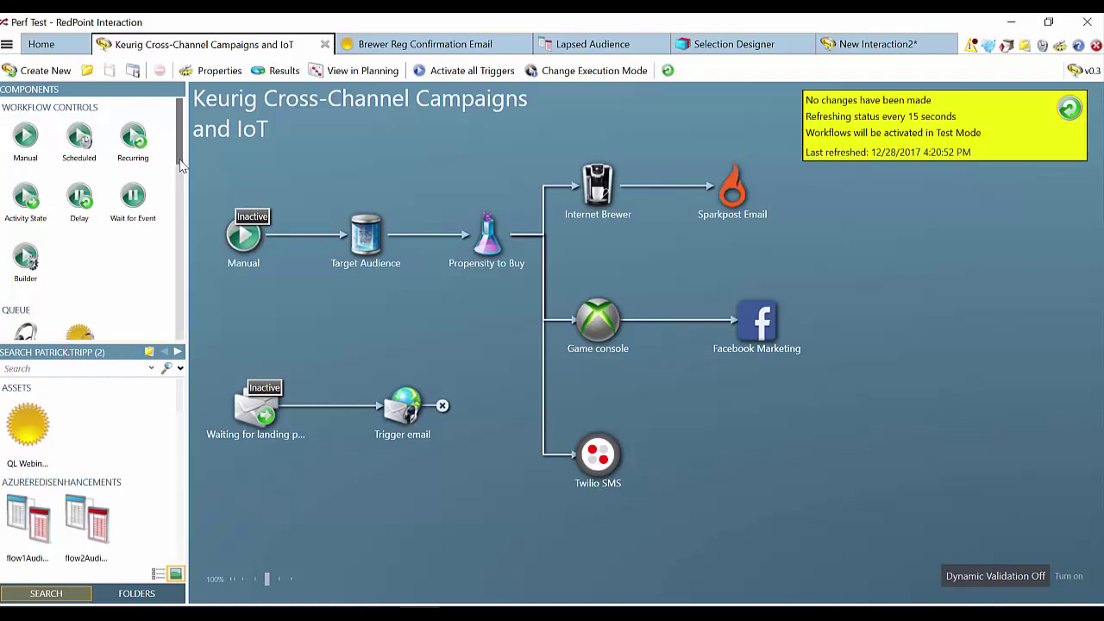
pyautogui.scroll(-3, 18, 173)
pyautogui.moveTo(24, 193); pyautogui.dragTo(227, 524)
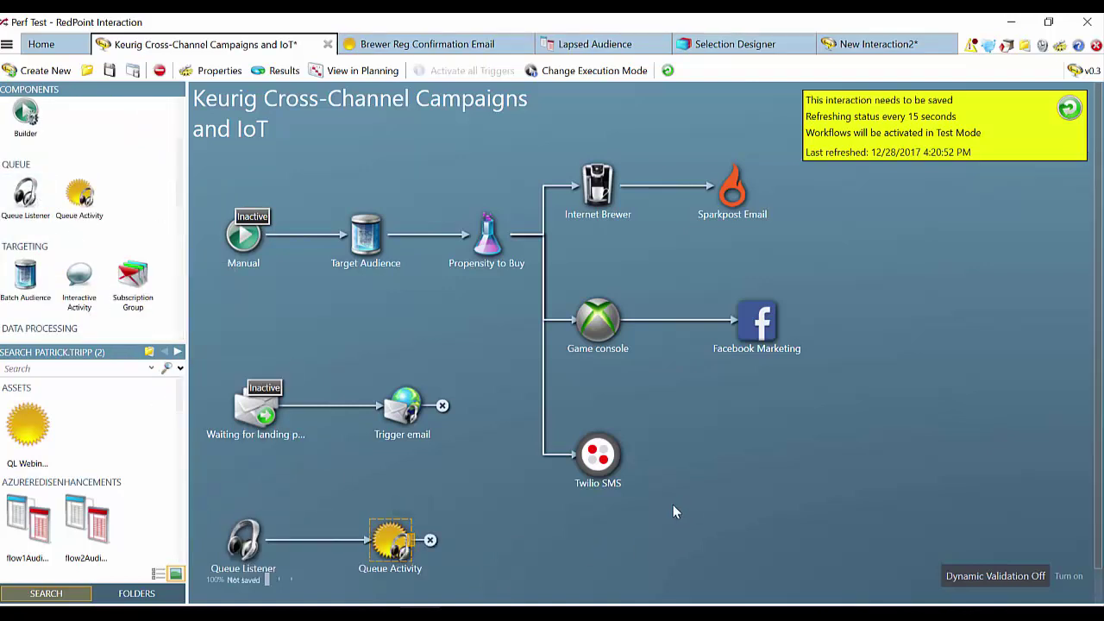
pyautogui.scroll(-1, 673, 504)
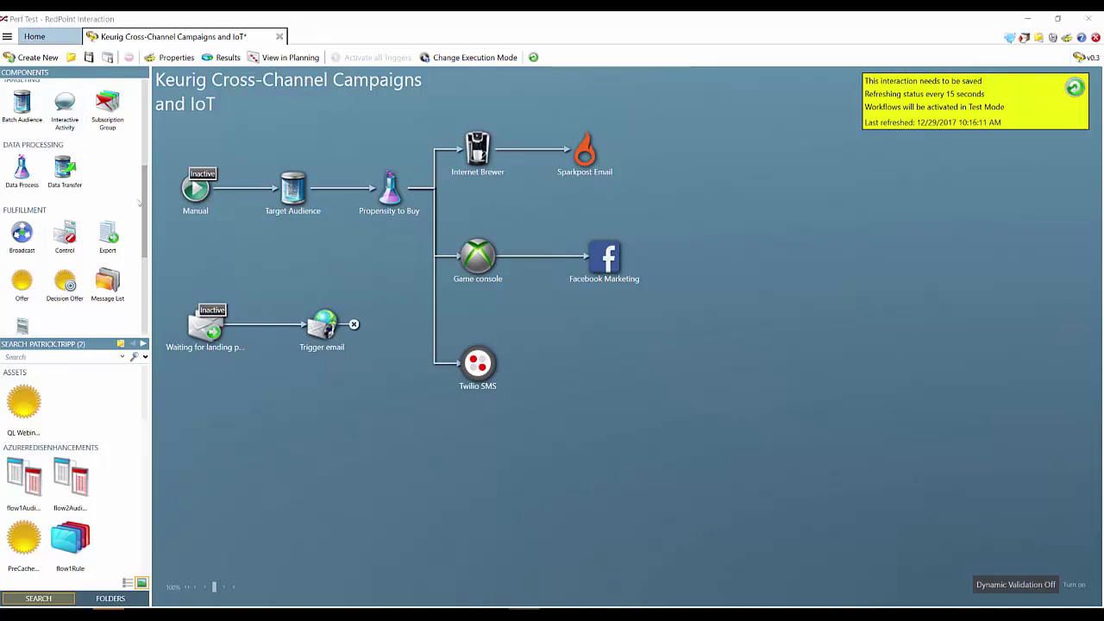
# Add a Data Process node and set Propensity to Buy to run the SFCoupon project
pyautogui.scroll(2, 57, 207)
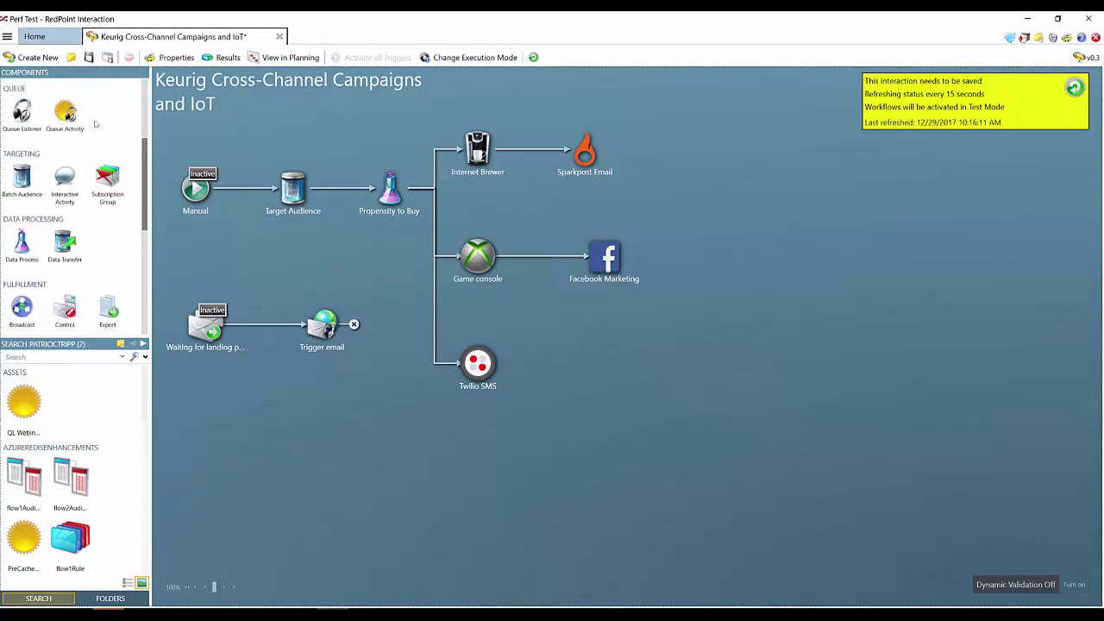
pyautogui.moveTo(21, 242); pyautogui.dragTo(331, 459)
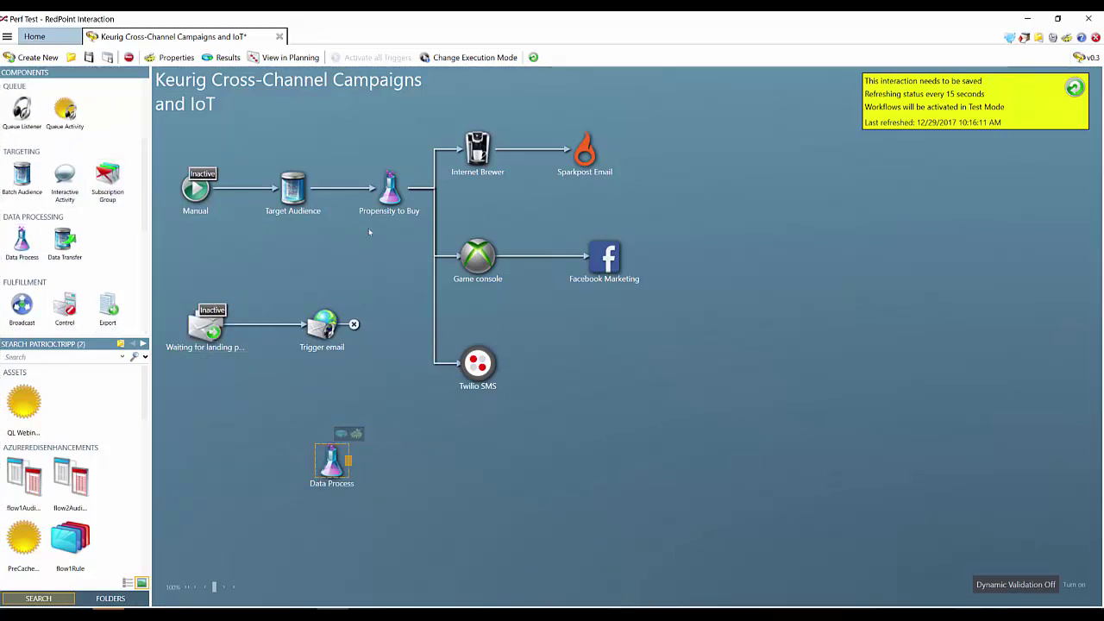
pyautogui.doubleClick(390, 191)
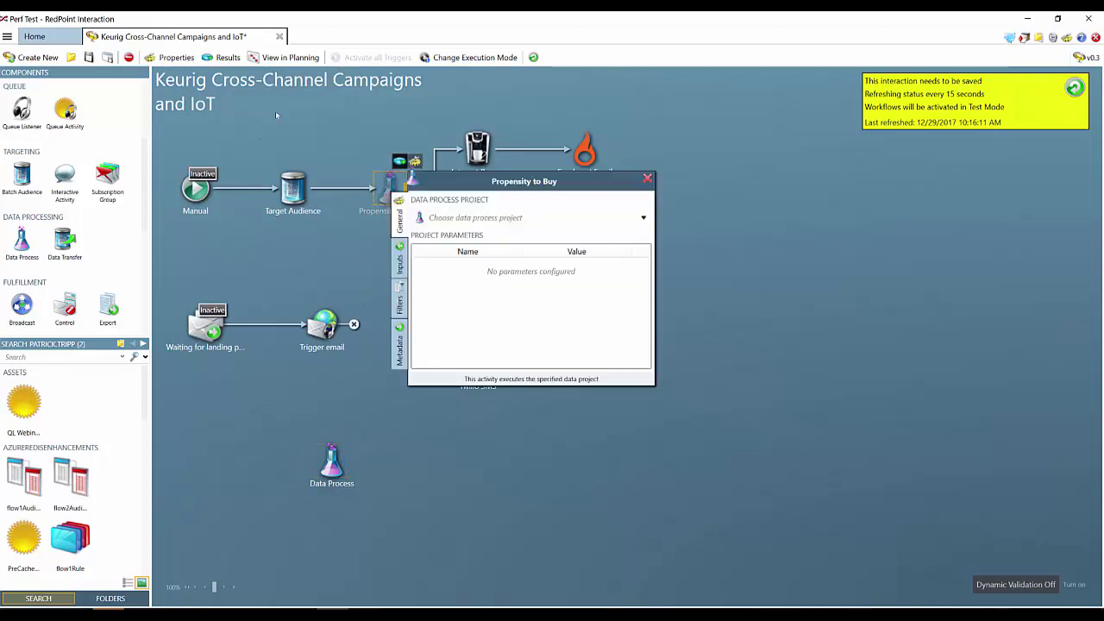
pyautogui.click(622, 218)
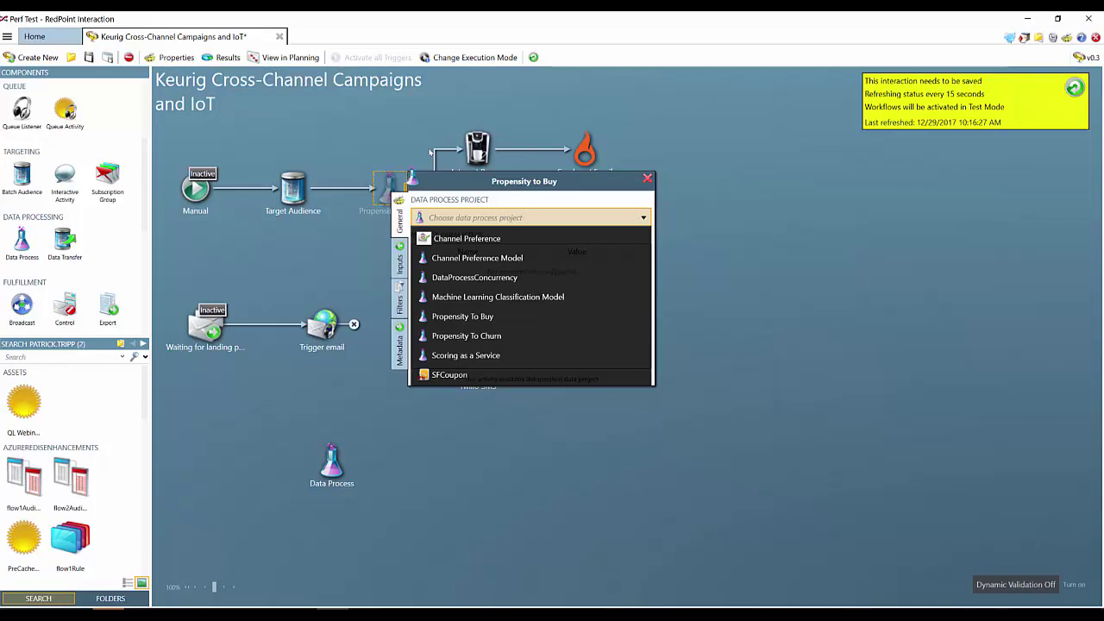
pyautogui.click(449, 374)
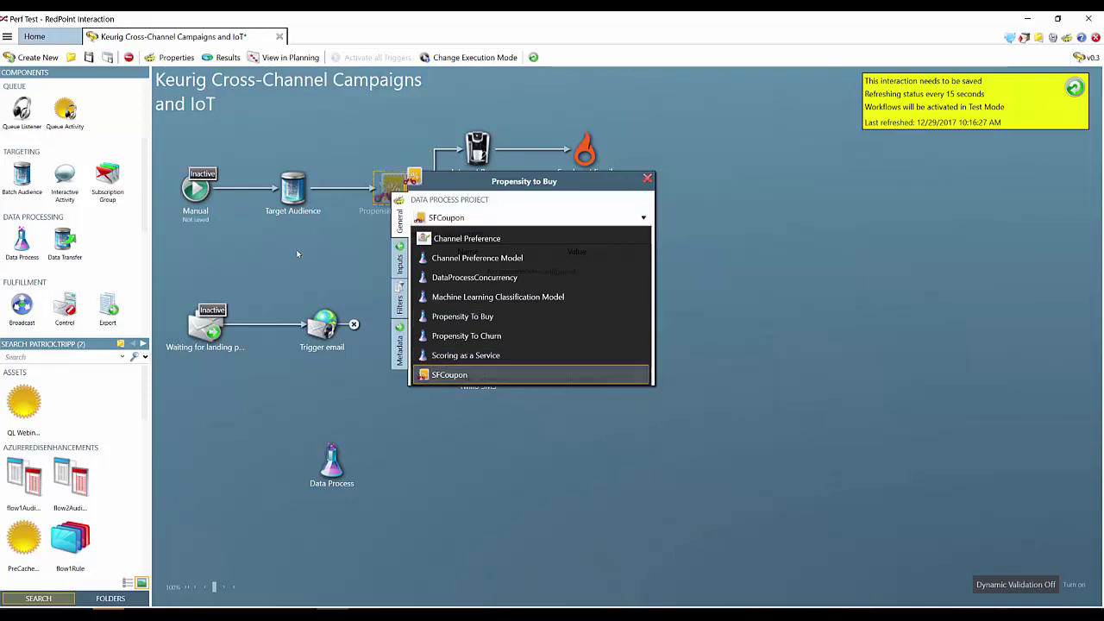
pyautogui.click(429, 121)
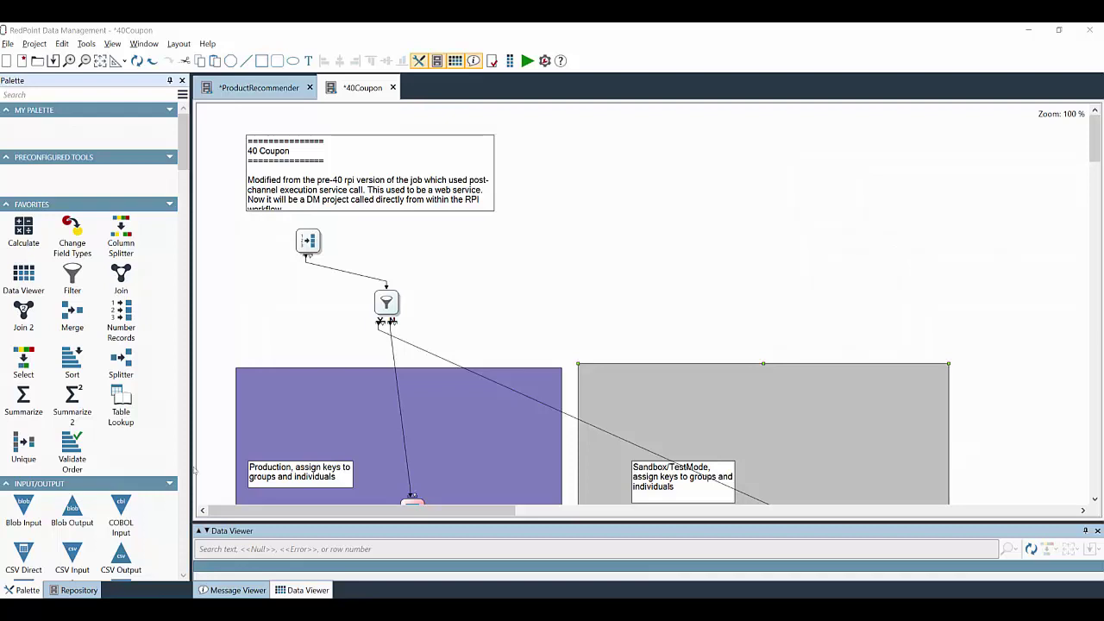
# Scroll the 40Coupon project diagram before moving to the ProductRecommender project
pyautogui.moveTo(1094, 142)
pyautogui.mouseDown()
pyautogui.moveTo(1085, 241)
pyautogui.moveTo(1089, 138)
pyautogui.mouseUp()
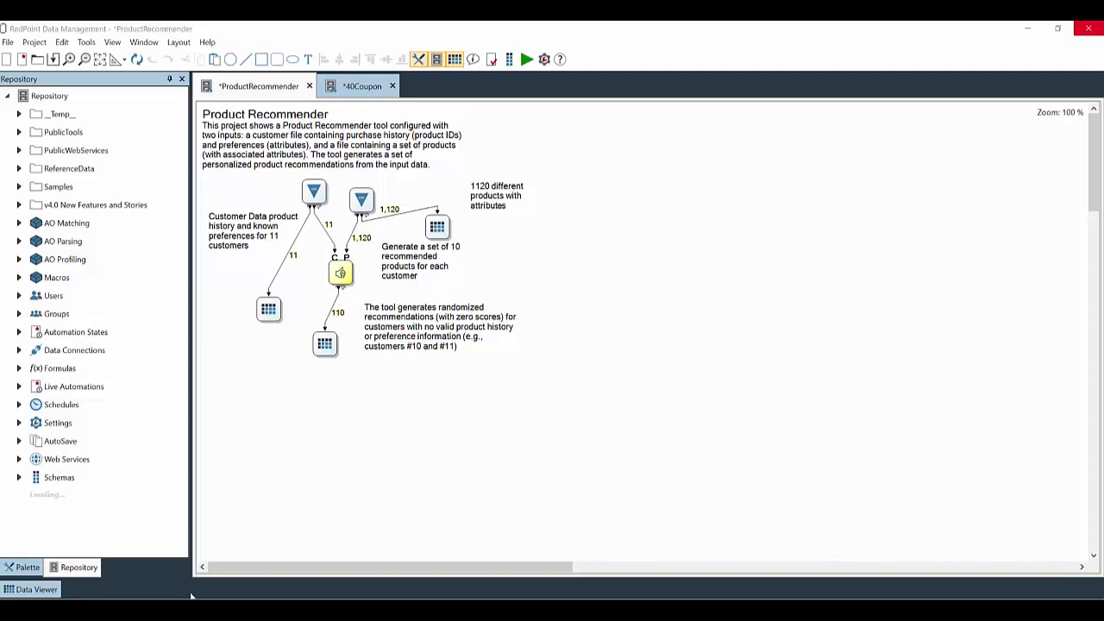
# Display the Set of Recommended Products in the Data Viewer and scroll through its rows
pyautogui.click(31, 591)
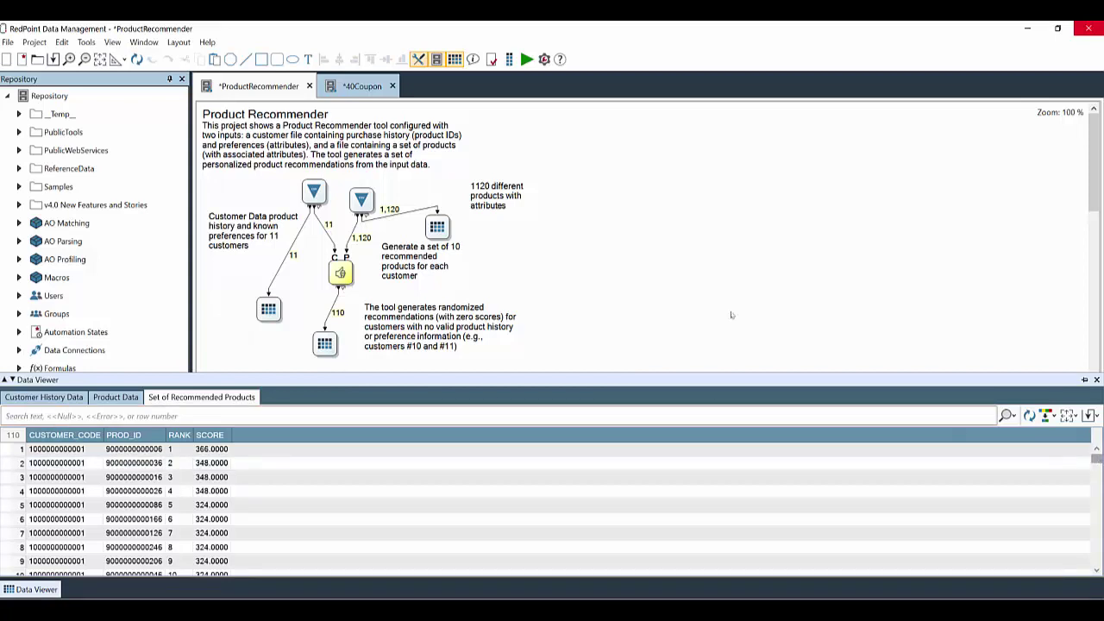
pyautogui.scroll(-2, 1097, 464)
pyautogui.moveTo(1097, 464)
pyautogui.mouseDown()
pyautogui.moveTo(1092, 509)
pyautogui.moveTo(1094, 453)
pyautogui.mouseUp()
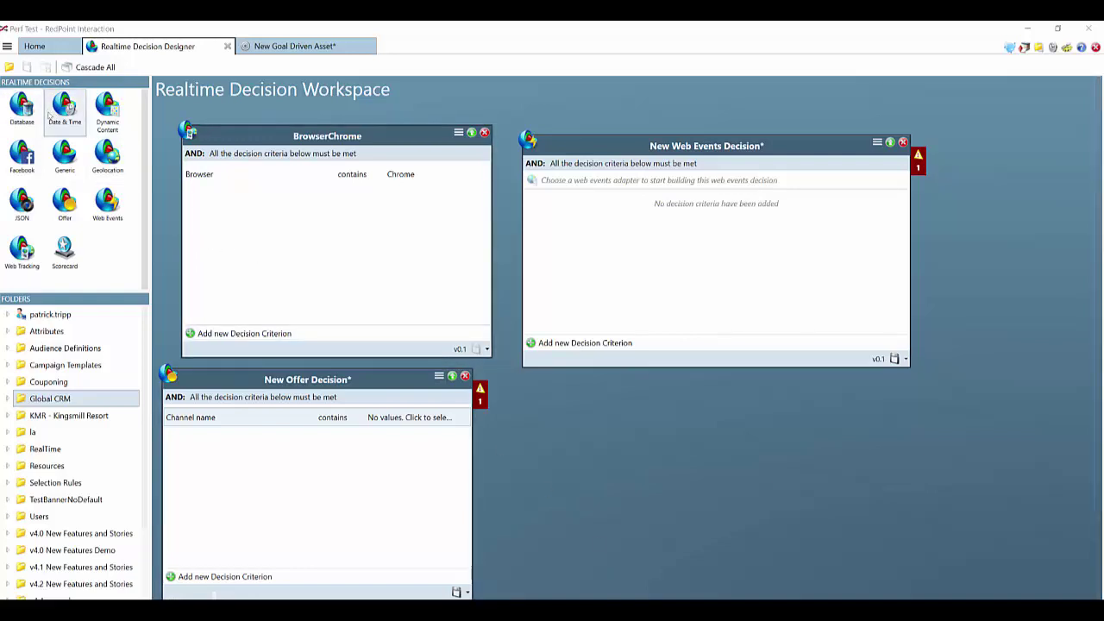
# Review the available criteria for the New Offer and New Web Events decisions without adding any
pyautogui.click(302, 137)
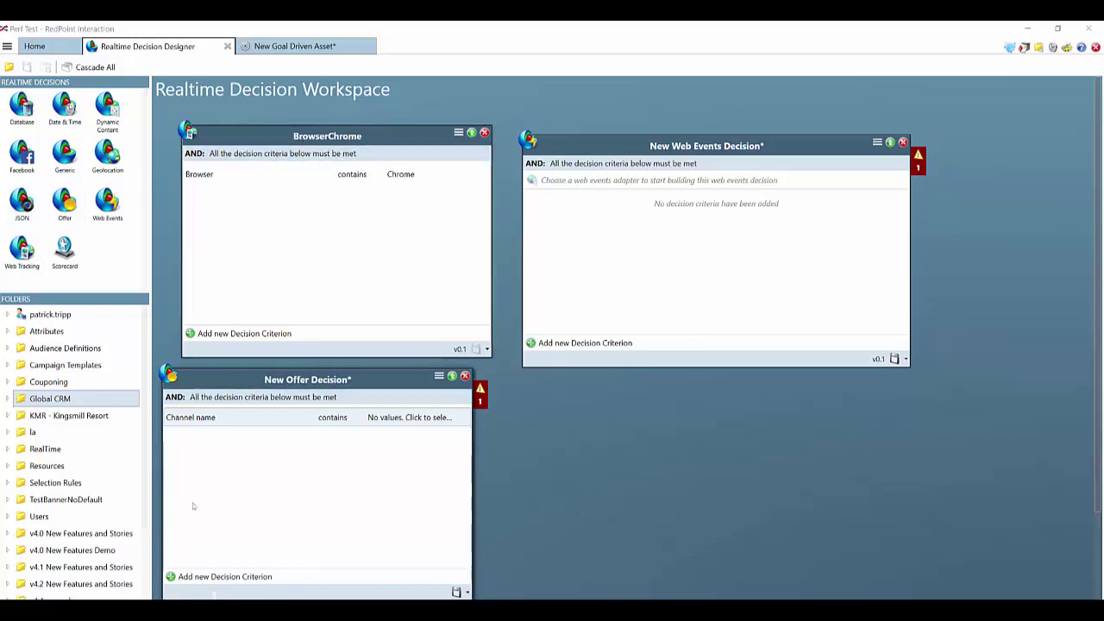
pyautogui.click(170, 576)
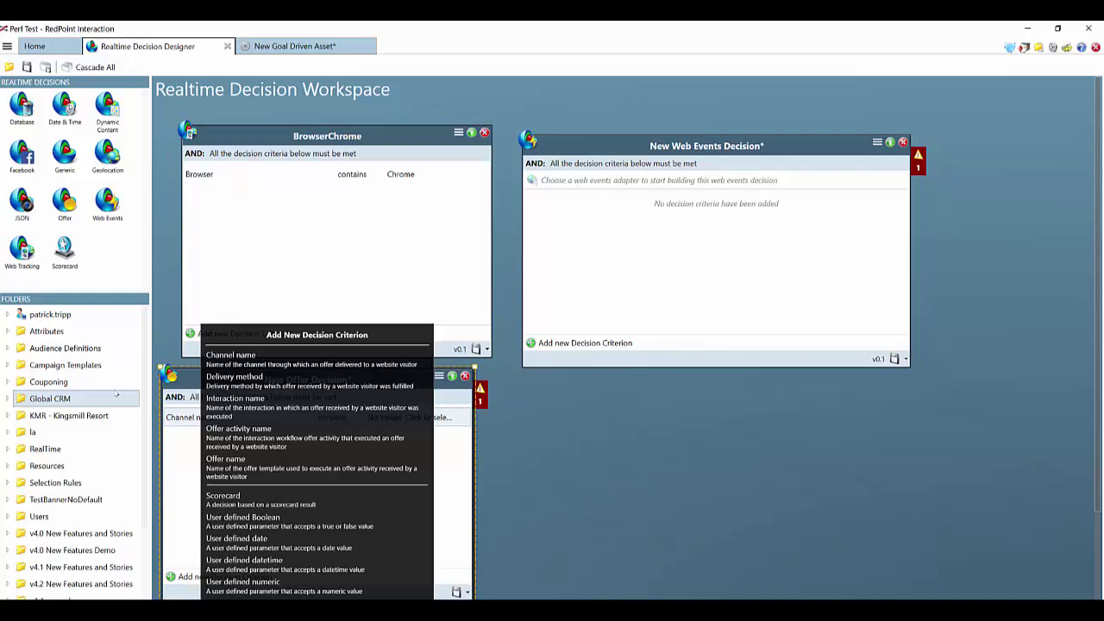
pyautogui.click(397, 249)
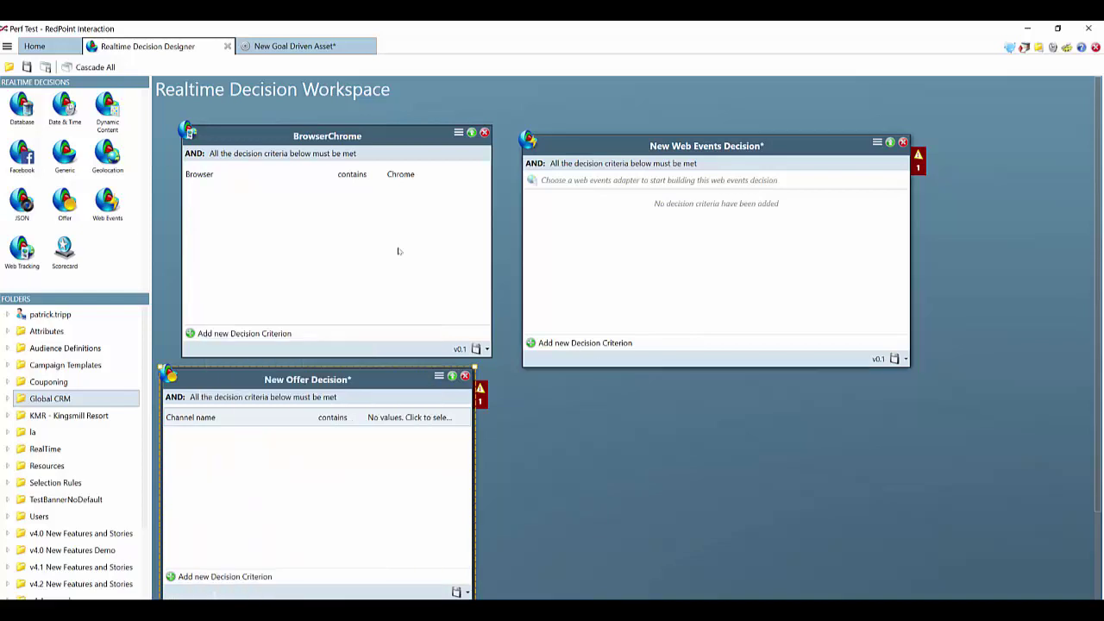
pyautogui.click(523, 342)
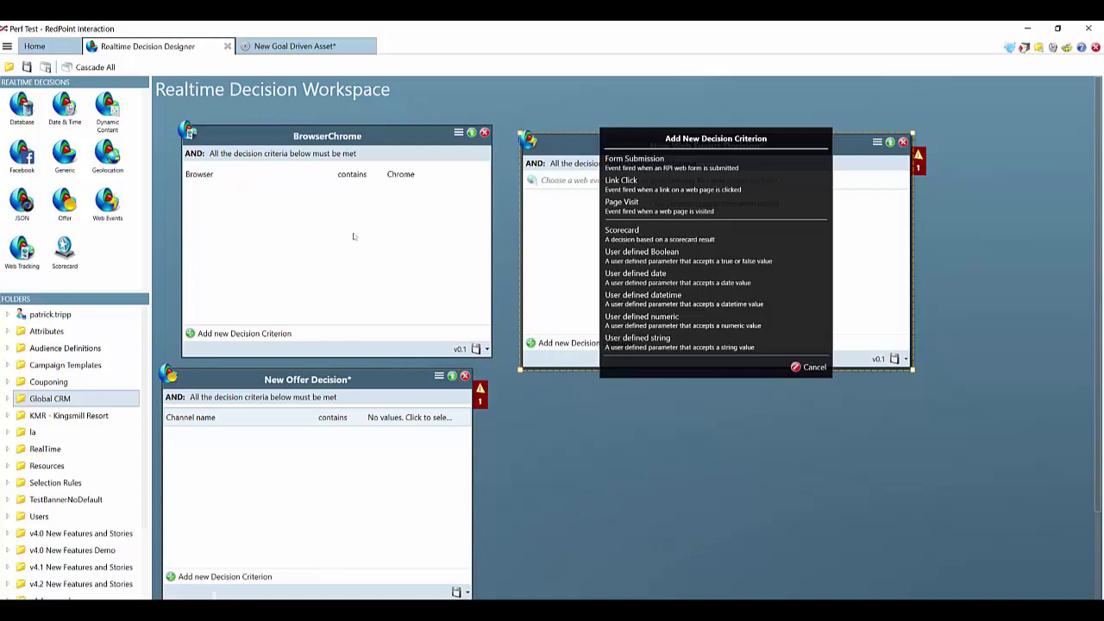
# Add a New Web Tracking Decision to the workspace, keeping its default name
pyautogui.moveTo(22, 250); pyautogui.dragTo(604, 438)
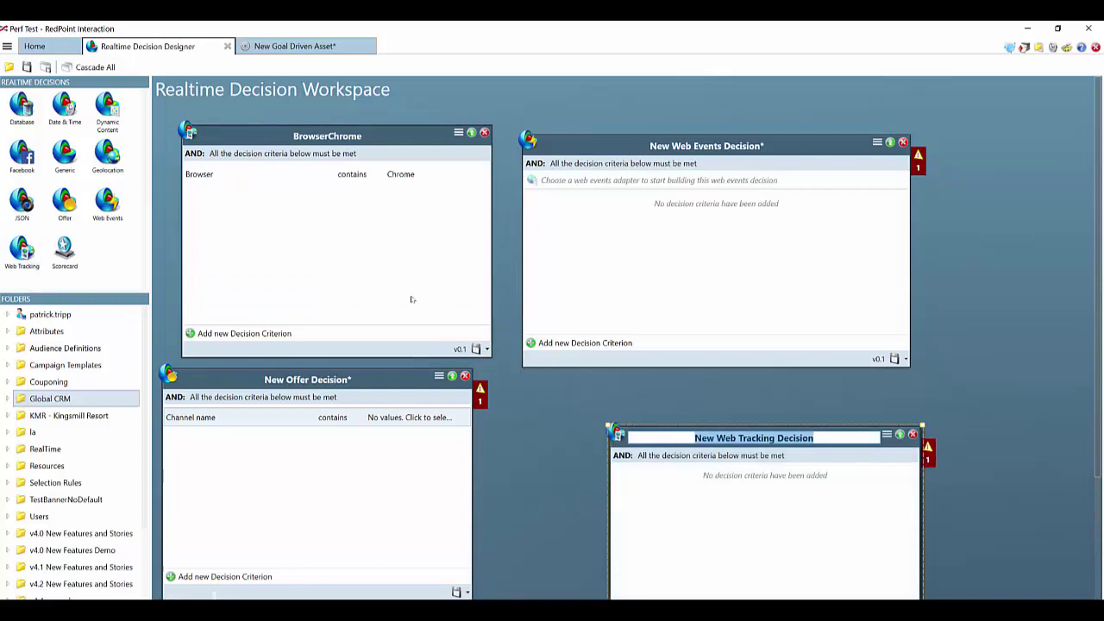
pyautogui.press('Return')
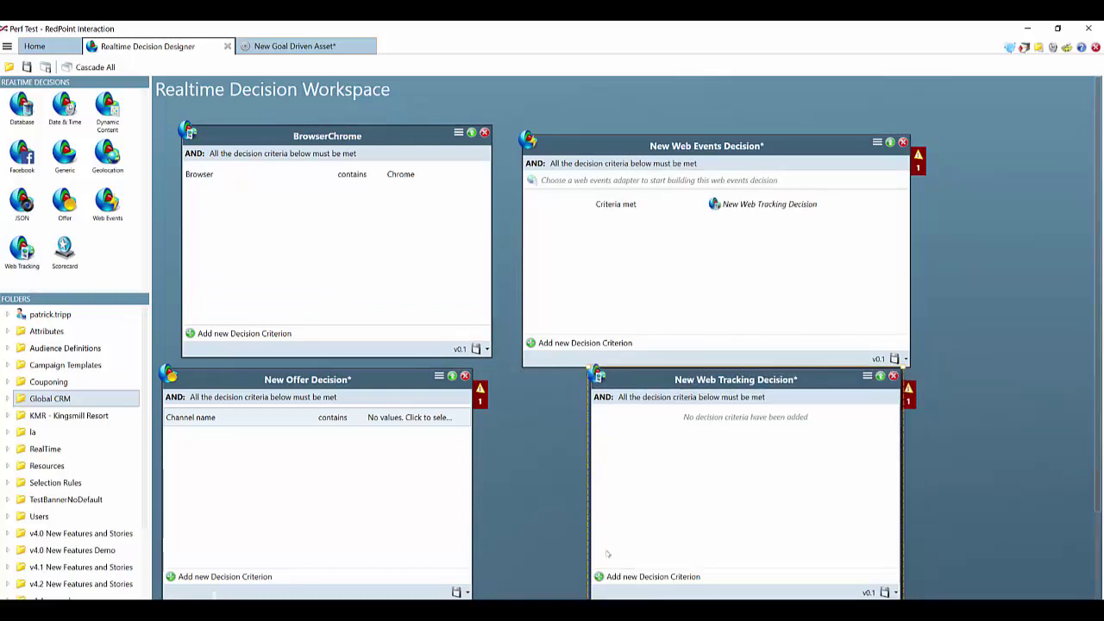
pyautogui.click(604, 578)
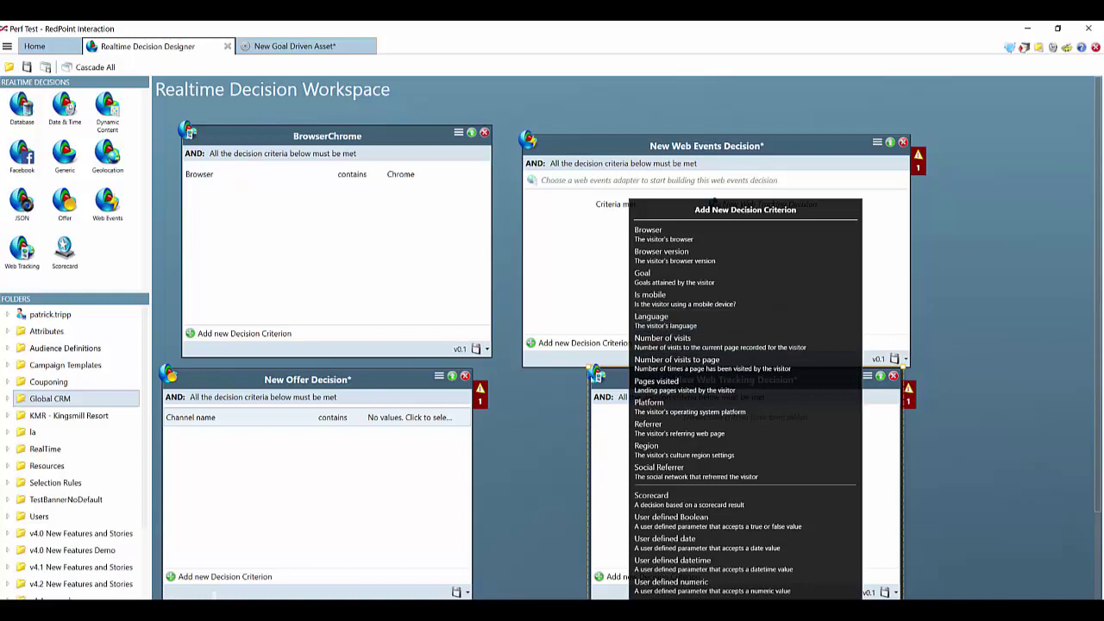
pyautogui.click(370, 274)
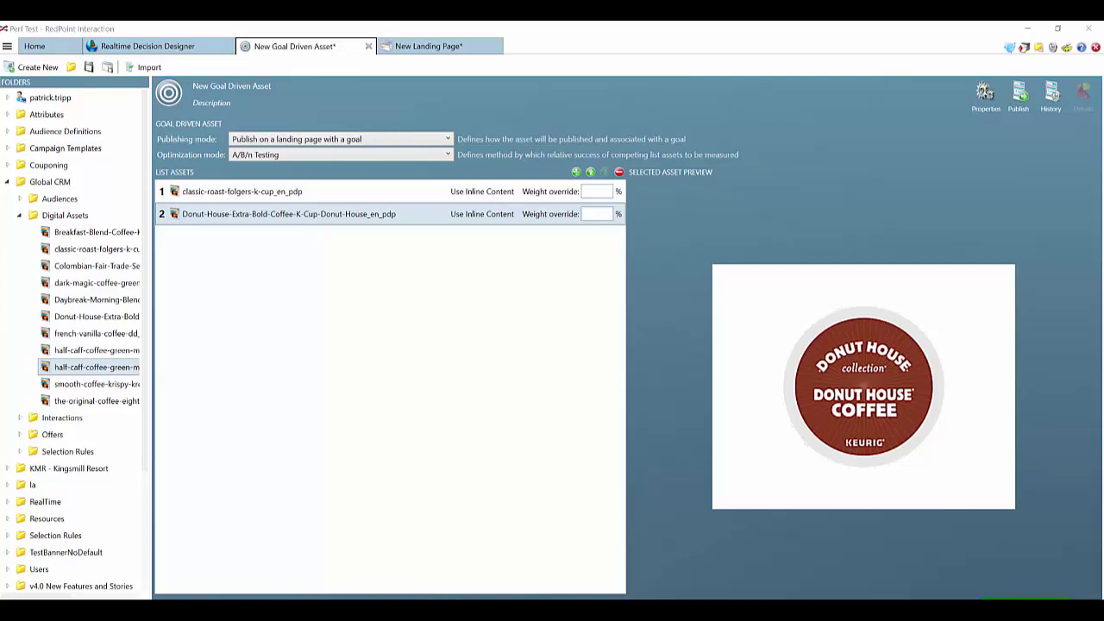
# Add two asset slots, keep landing-page-with-goal publishing, and place Colombian Fair Trade and half-caff assets
pyautogui.doubleClick(576, 172)
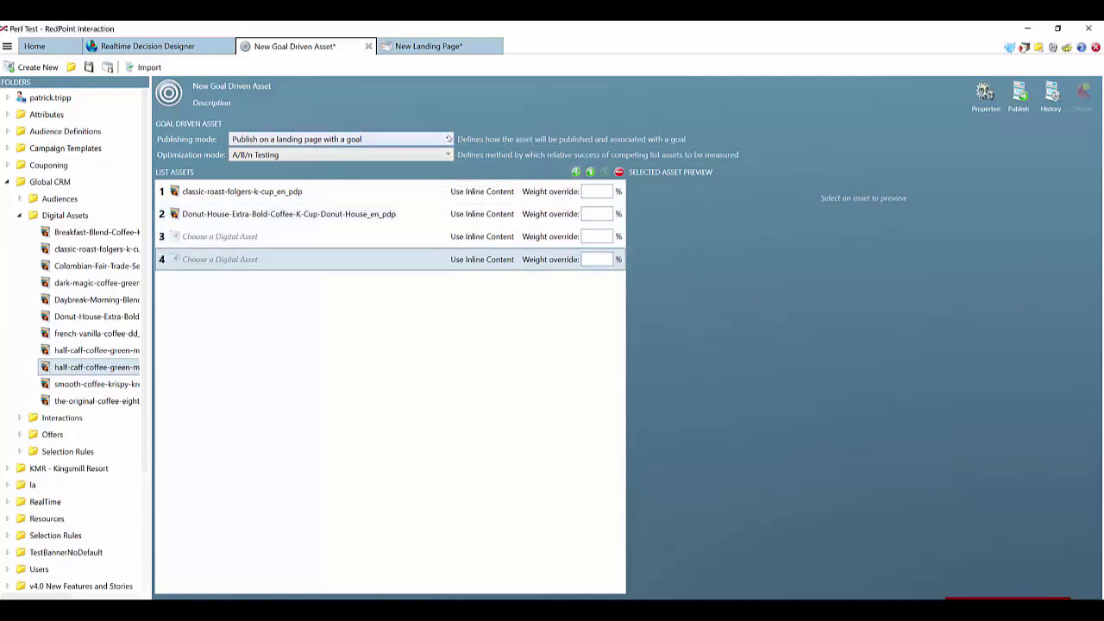
pyautogui.click(449, 139)
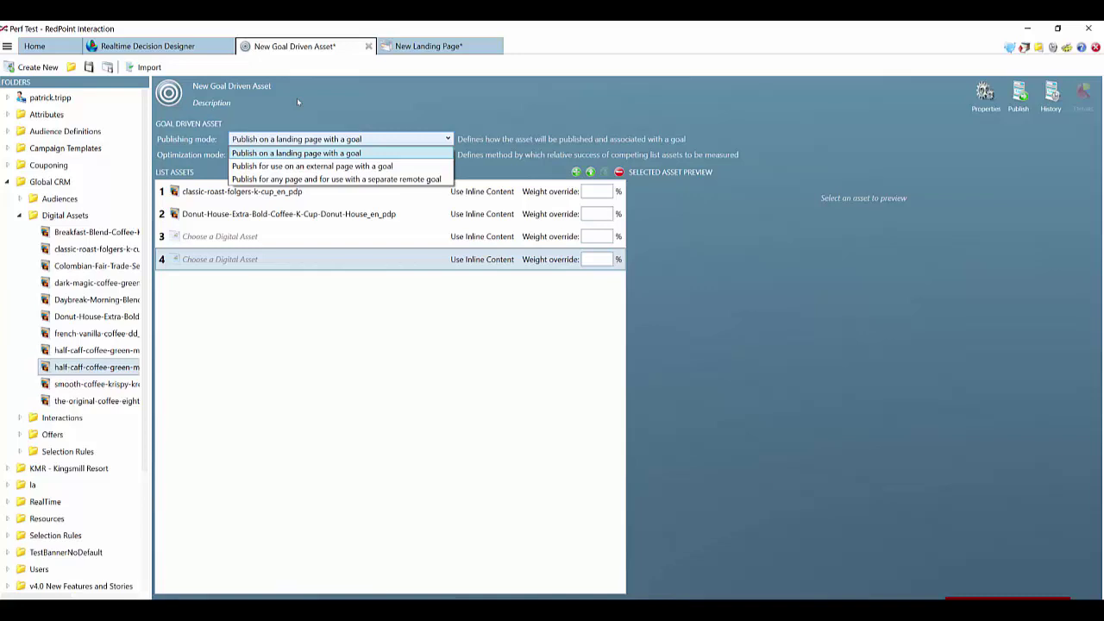
pyautogui.click(240, 278)
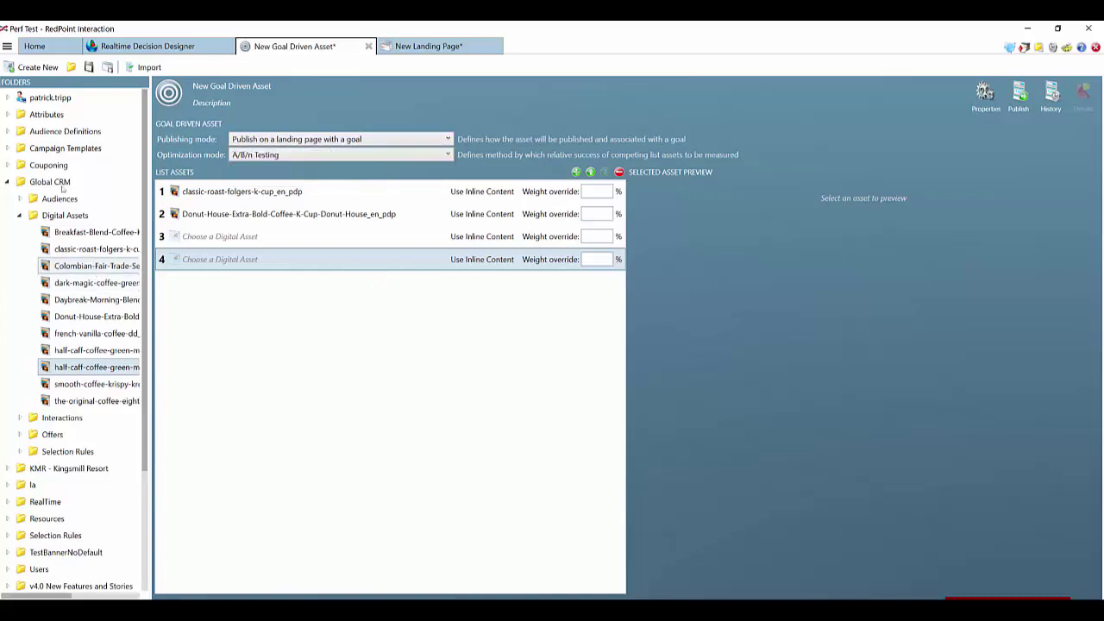
pyautogui.moveTo(95, 265); pyautogui.dragTo(207, 242)
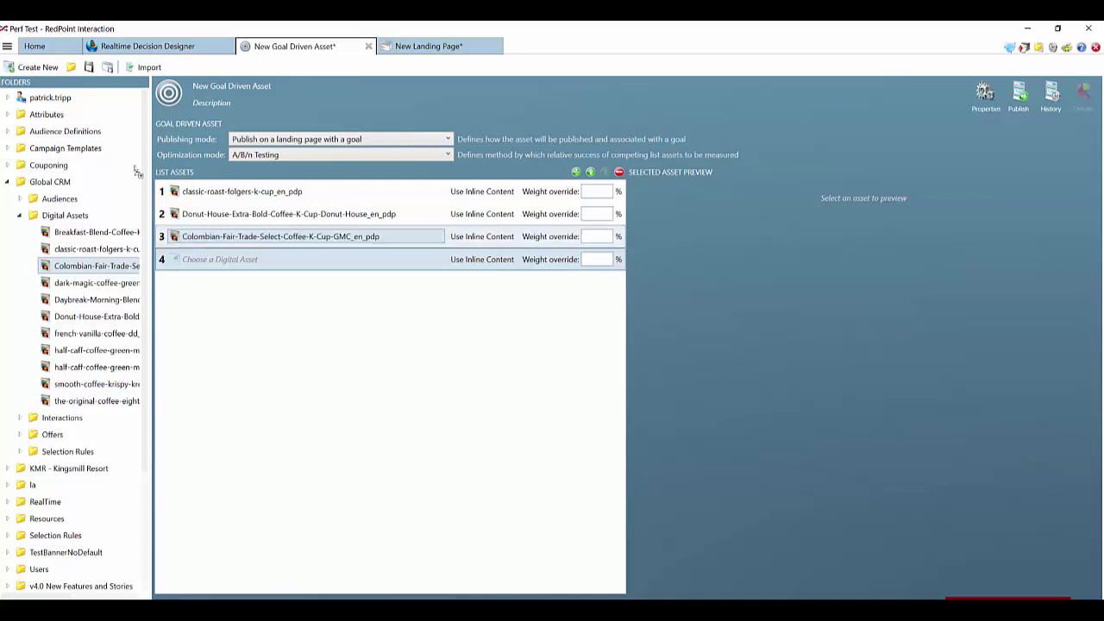
pyautogui.click(91, 351)
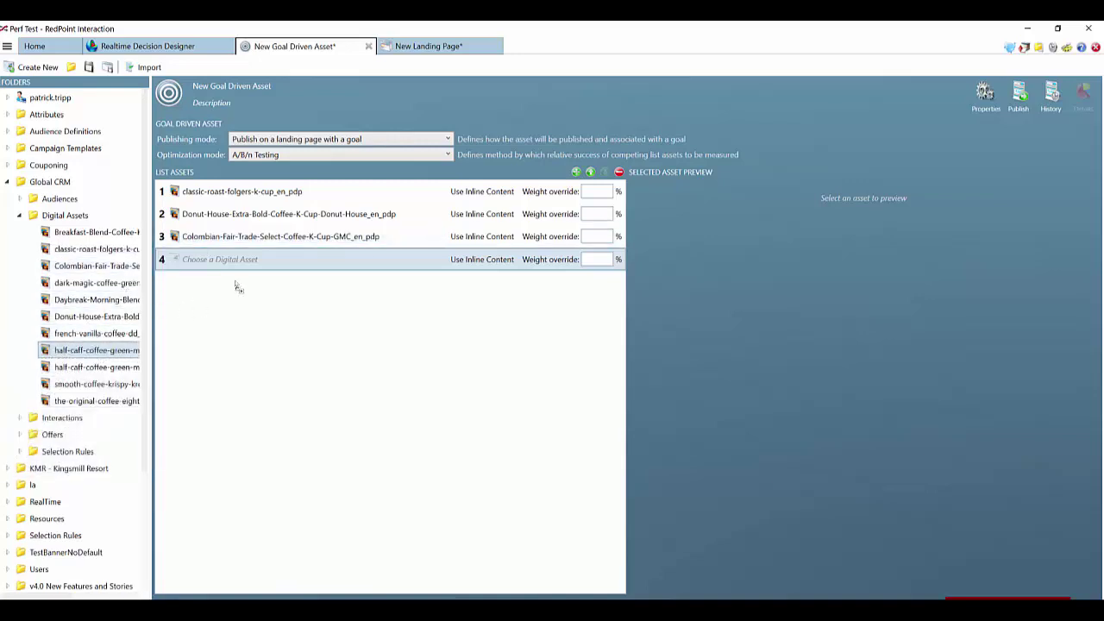
pyautogui.click(270, 257)
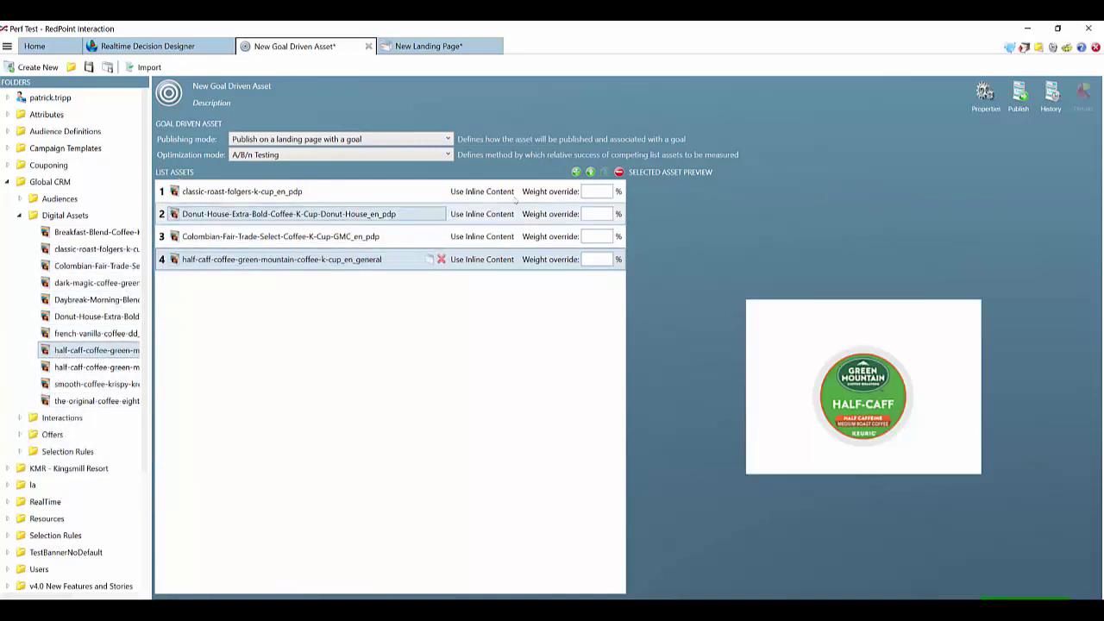
# Give the first asset, Folgers, a 20% weight override
pyautogui.click(597, 191)
pyautogui.write('20')
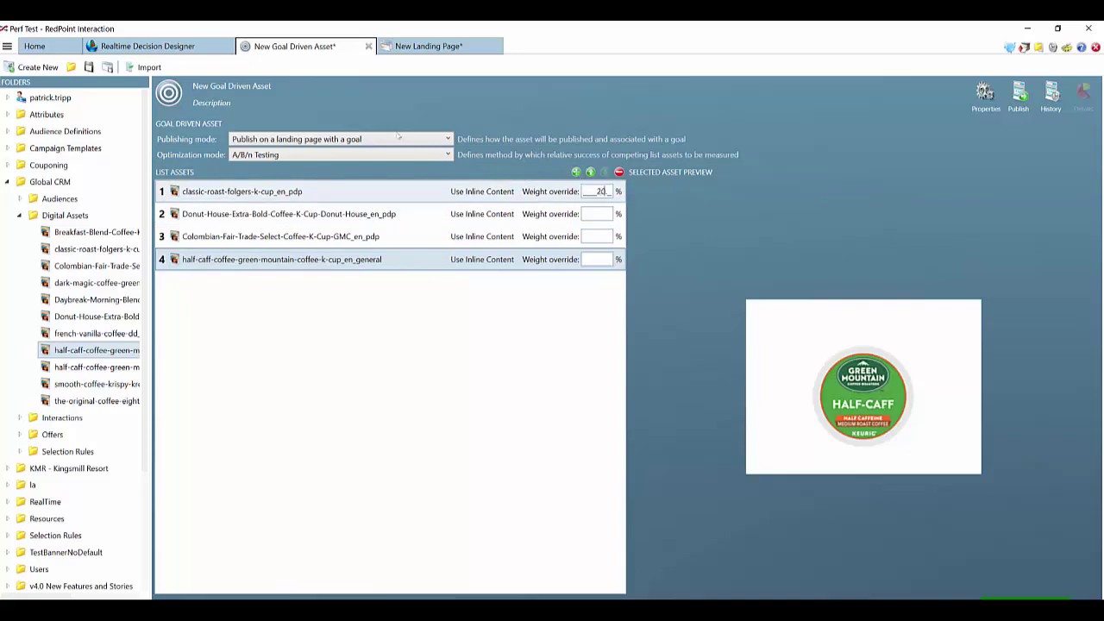
pyautogui.press('Tab')
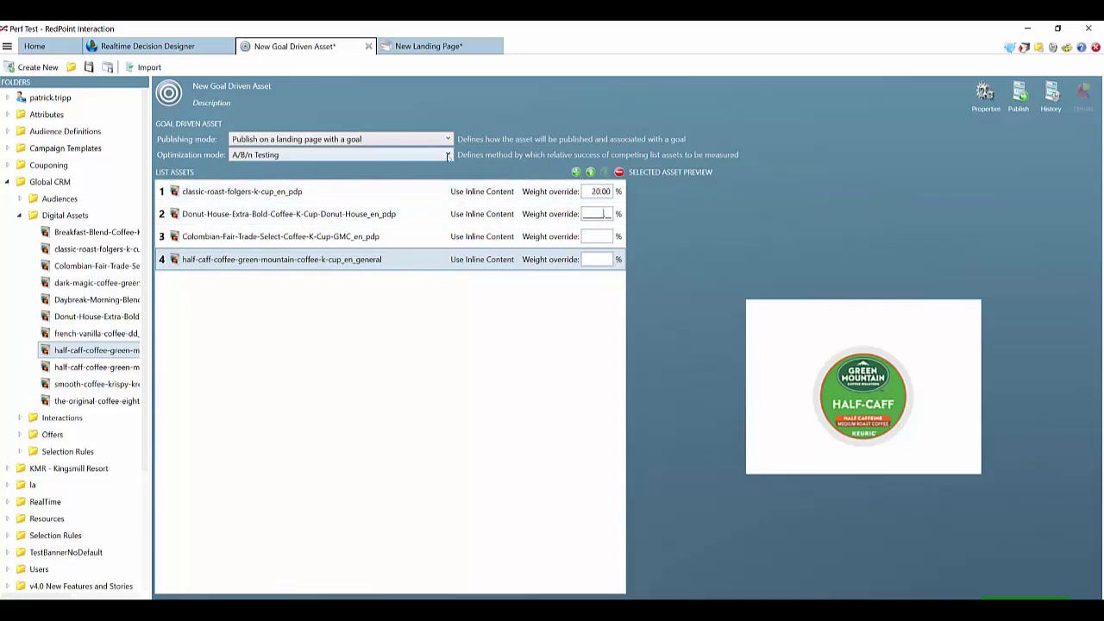
pyautogui.click(448, 155)
# Select Machine Learning optimization and open the Advanced Goal Driven Asset Properties
pyautogui.press('Down')
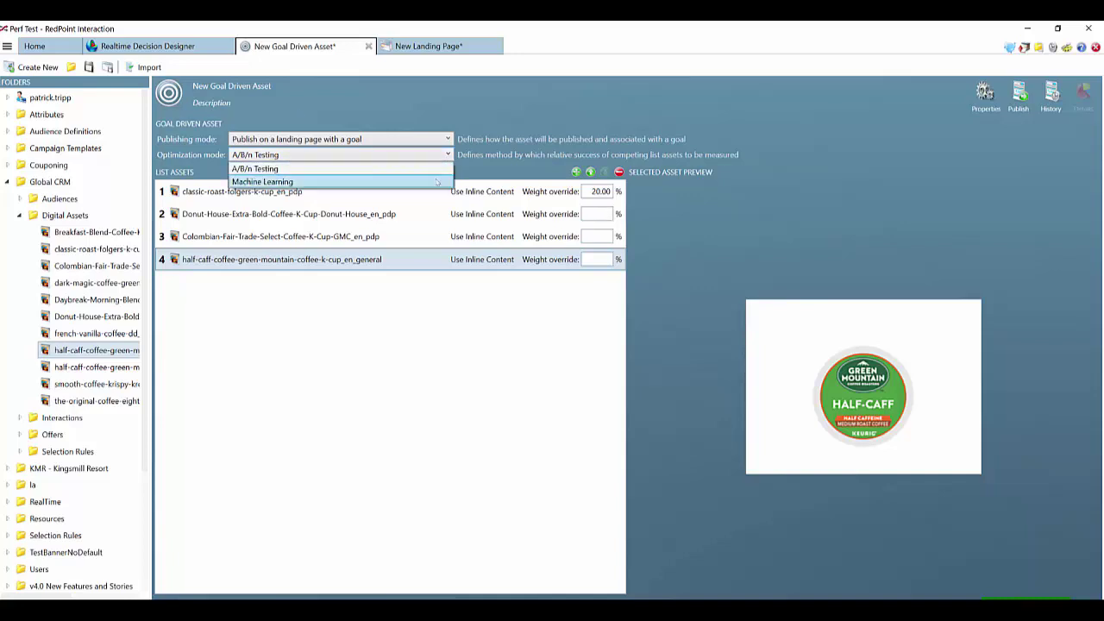
pyautogui.press('Return')
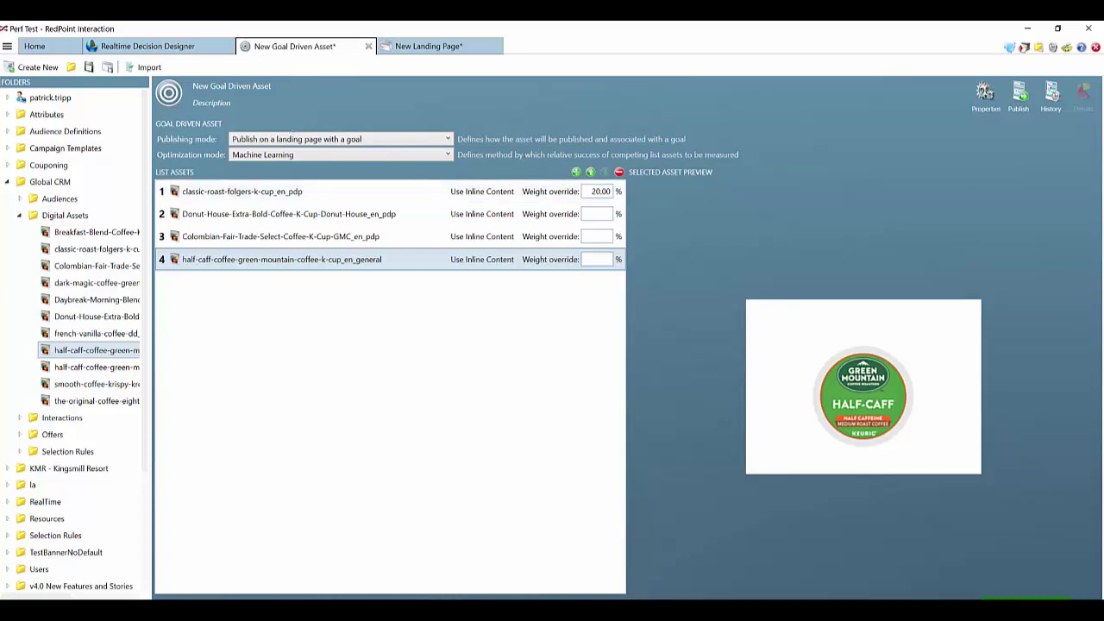
pyautogui.click(986, 93)
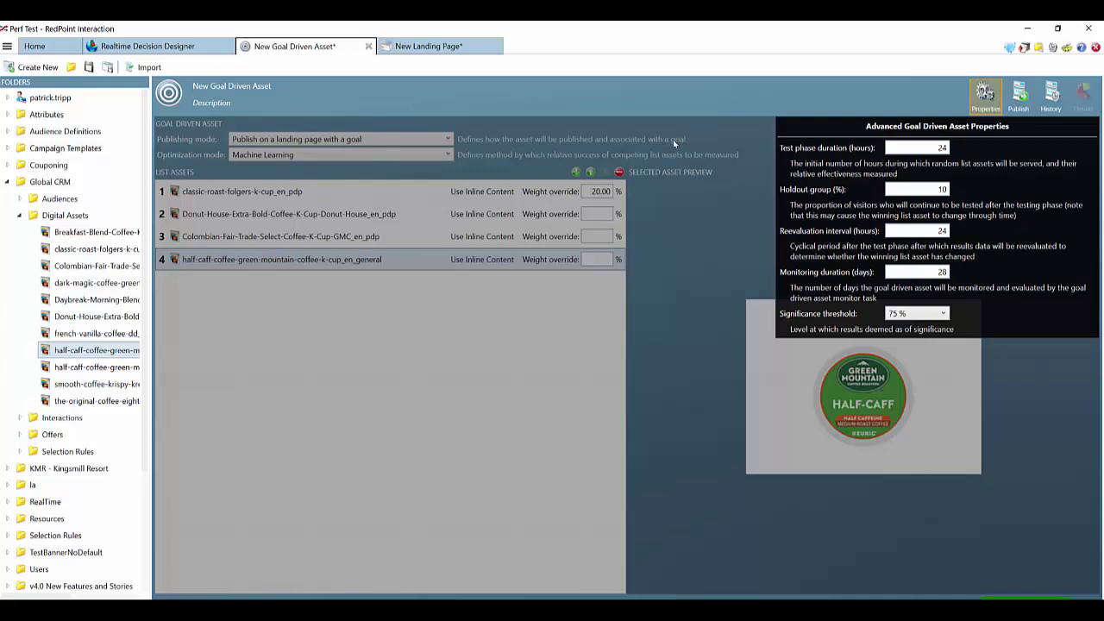
# Close the advanced properties panel and then the publish settings panel
pyautogui.click(722, 263)
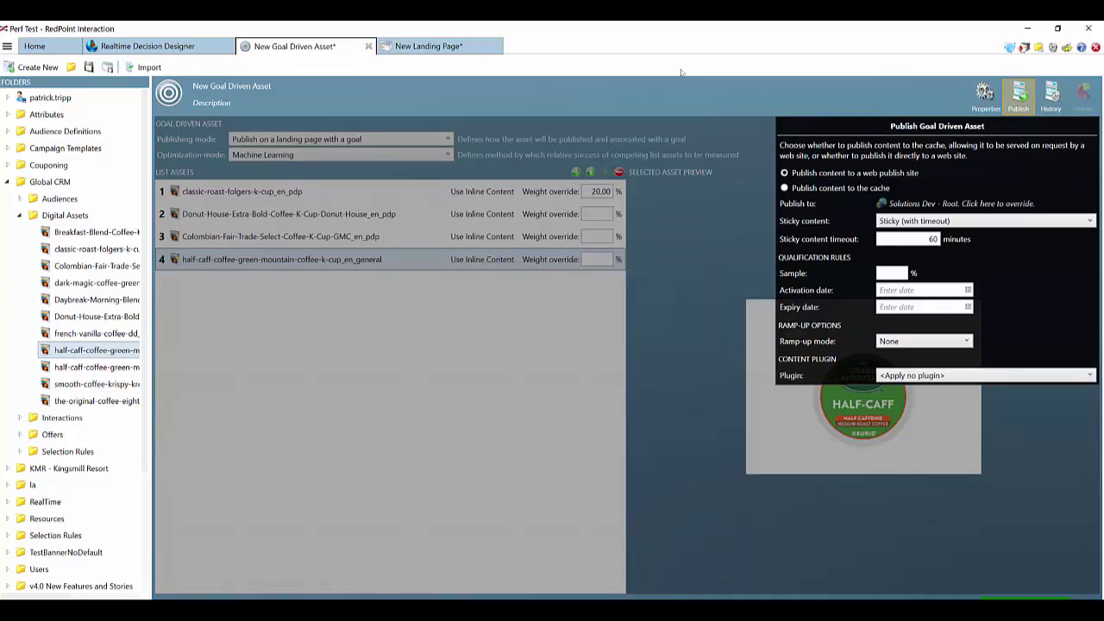
pyautogui.click(466, 196)
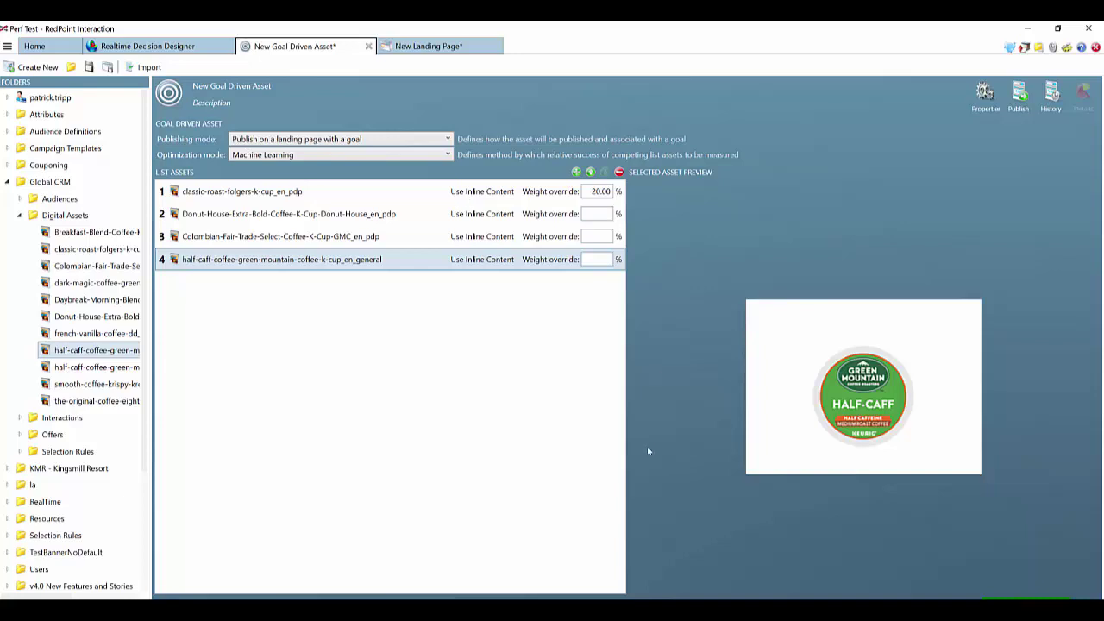
# Place the Breakfast Blend coffee asset into the New Landing Page's cell
pyautogui.hotkey('ctrl', 'Tab')
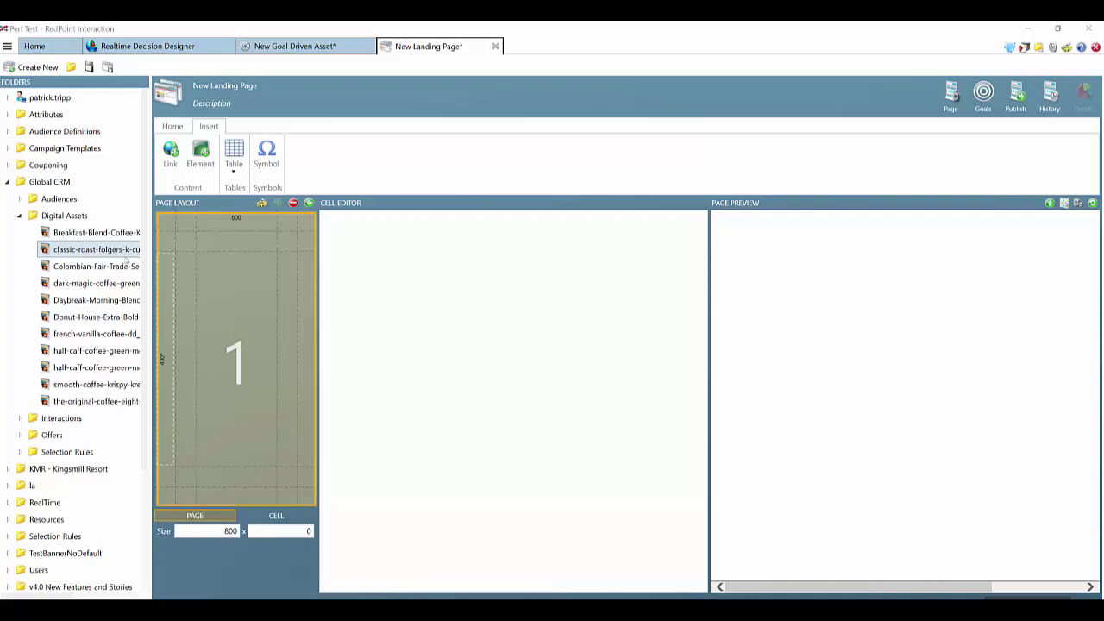
pyautogui.click(90, 232)
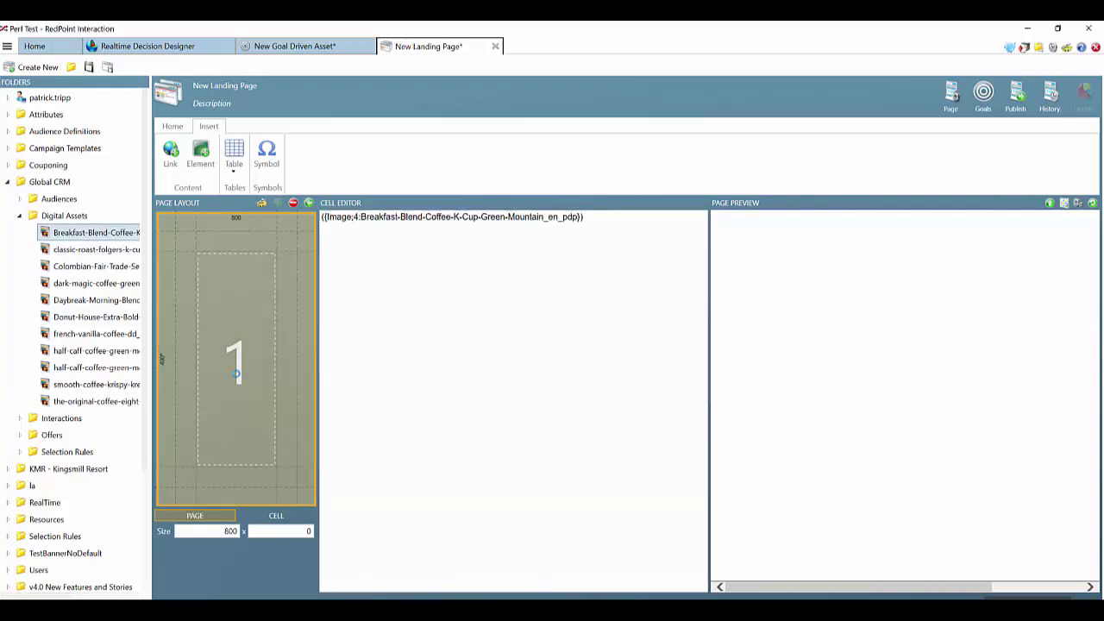
pyautogui.click(276, 516)
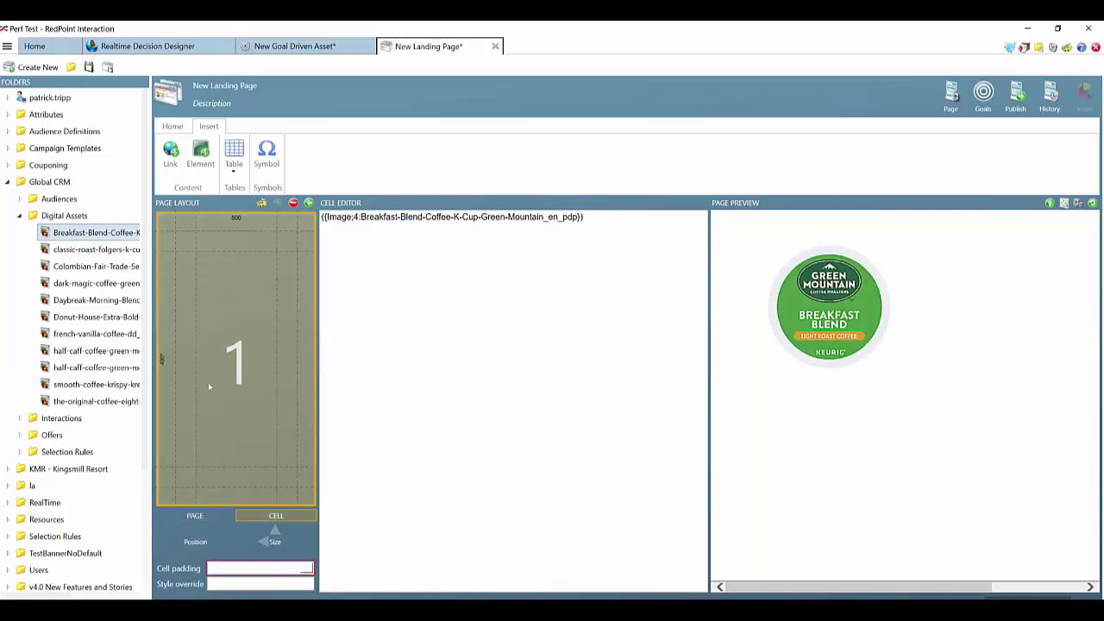
# Browse insertable page elements, cancel a link insertion, and bring up the page properties
pyautogui.click(201, 154)
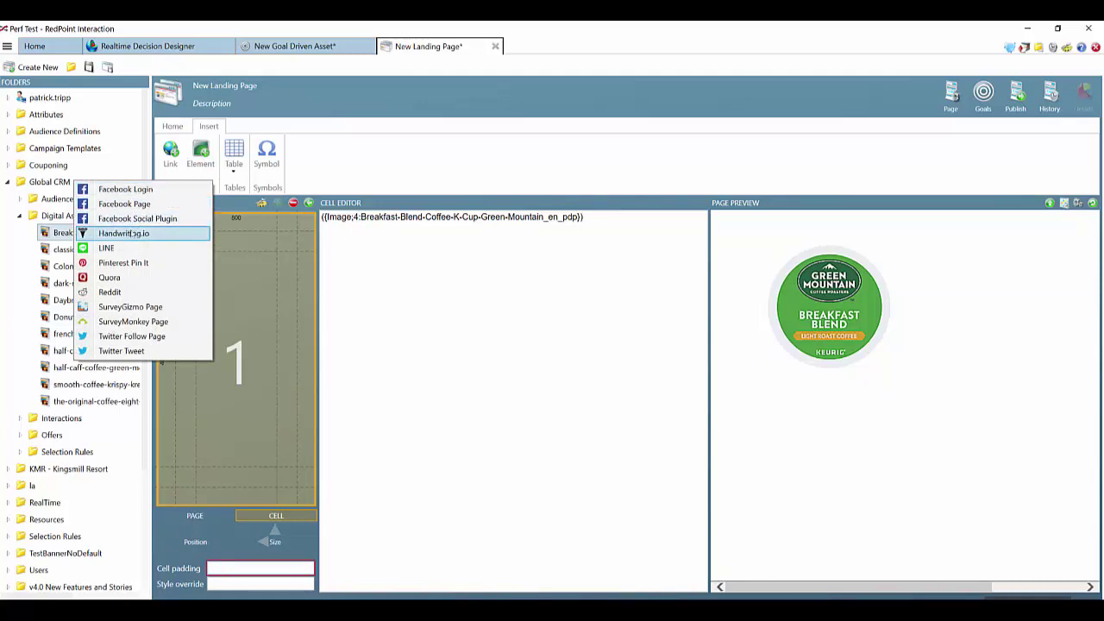
pyautogui.click(170, 153)
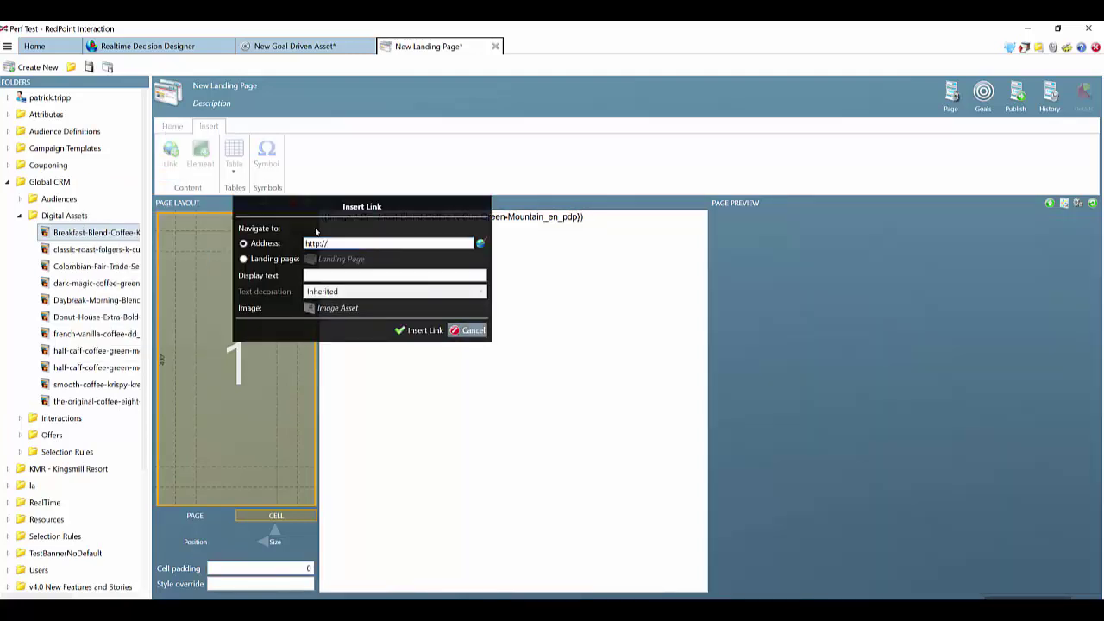
pyautogui.click(470, 331)
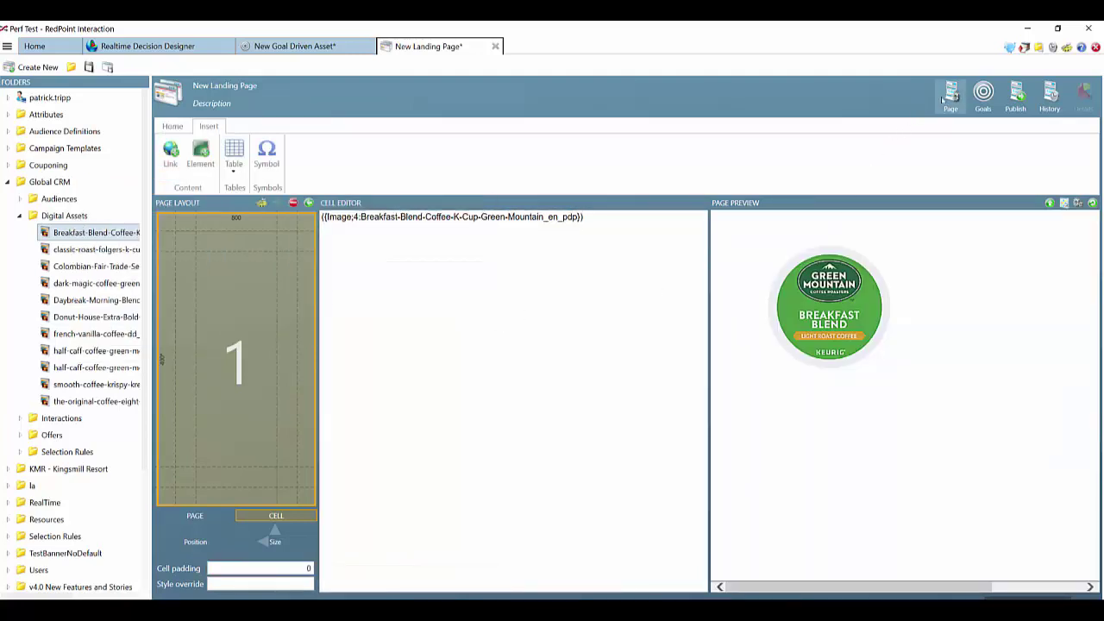
pyautogui.click(951, 95)
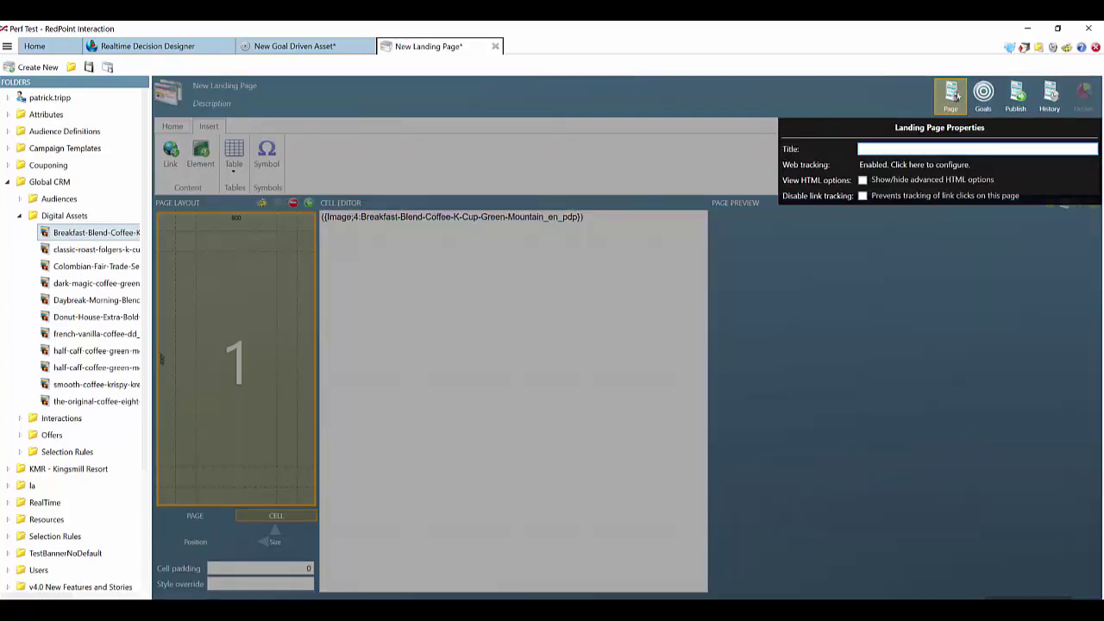
# Review the Landing Page Goals panel, then close it
pyautogui.click(983, 95)
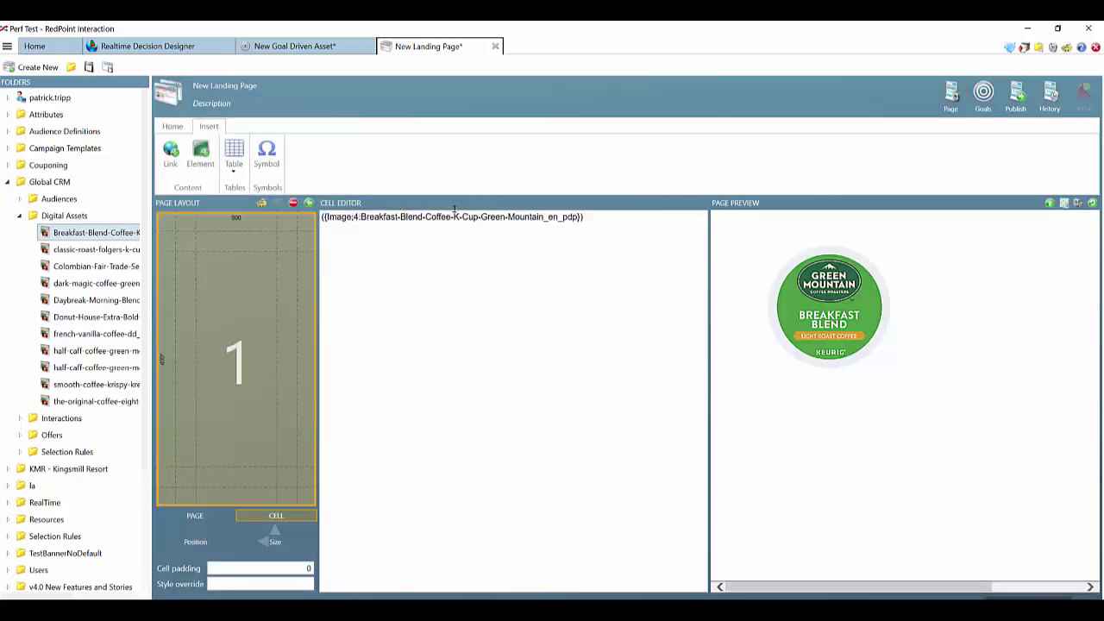
pyautogui.click(770, 287)
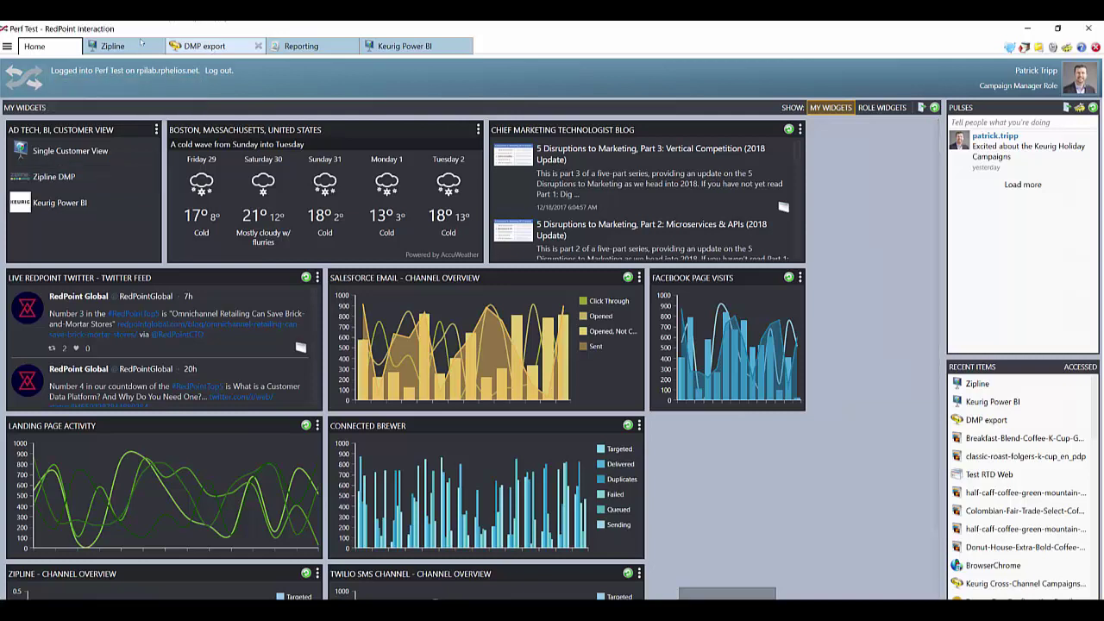
# Open the DMP export workflow tab
pyautogui.click(198, 46)
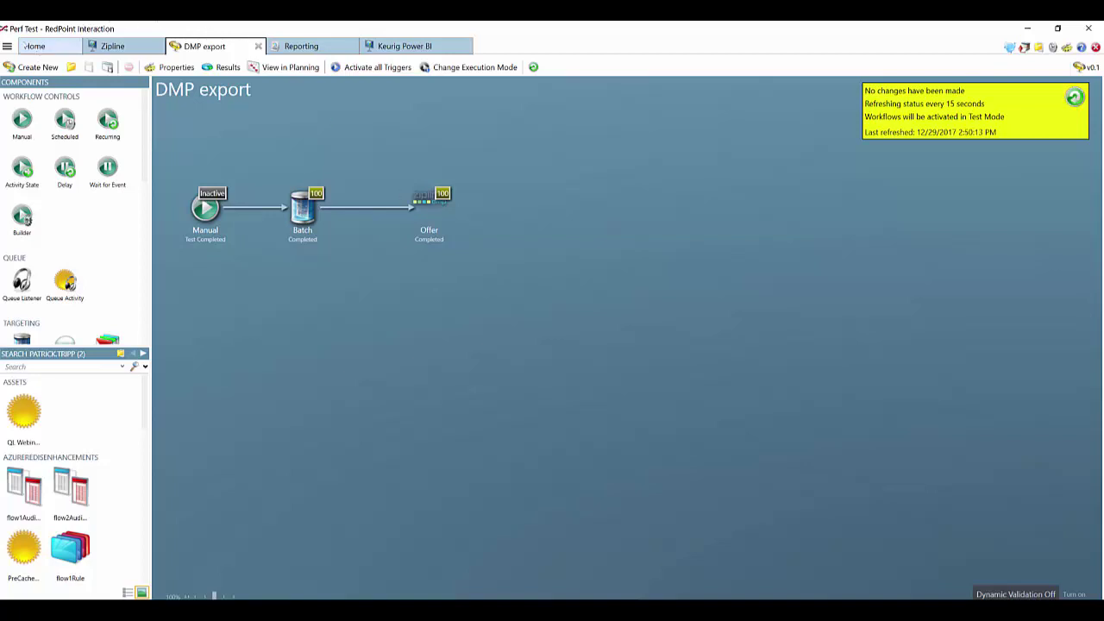
# Leave the DMP export workflow to reach the Zipline audience overview
pyautogui.click(36, 50)
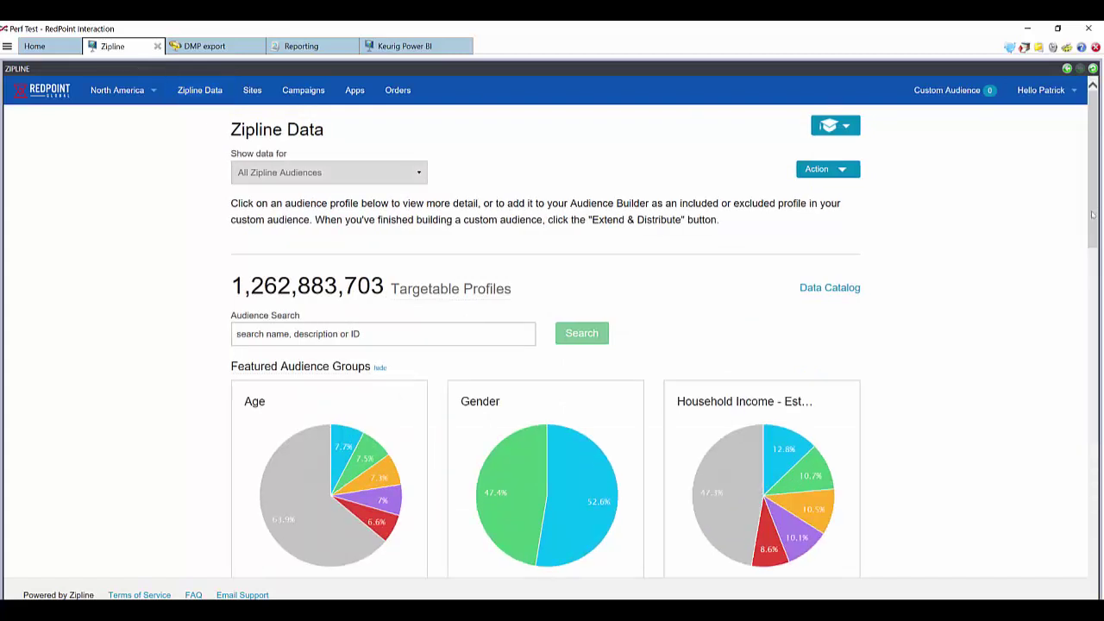
# Expand My Private Audiences and choose Distribute Audience for the Email Zipline - 9 audience
pyautogui.moveTo(1094, 214); pyautogui.dragTo(1097, 345)
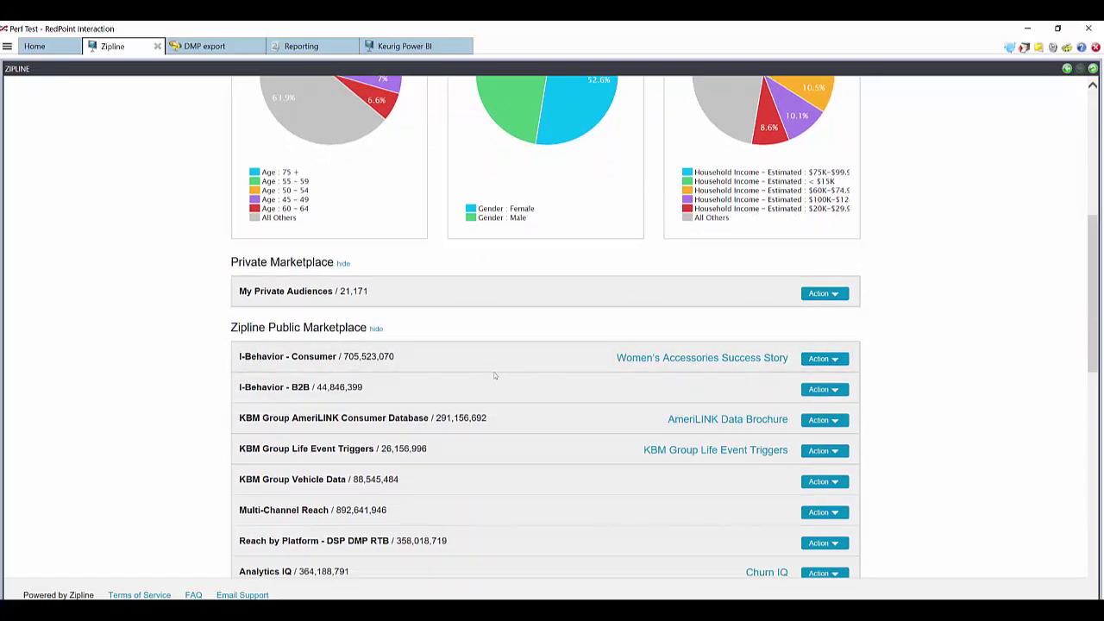
pyautogui.moveTo(1096, 329); pyautogui.dragTo(1100, 404)
pyautogui.scroll(5, 737, 210)
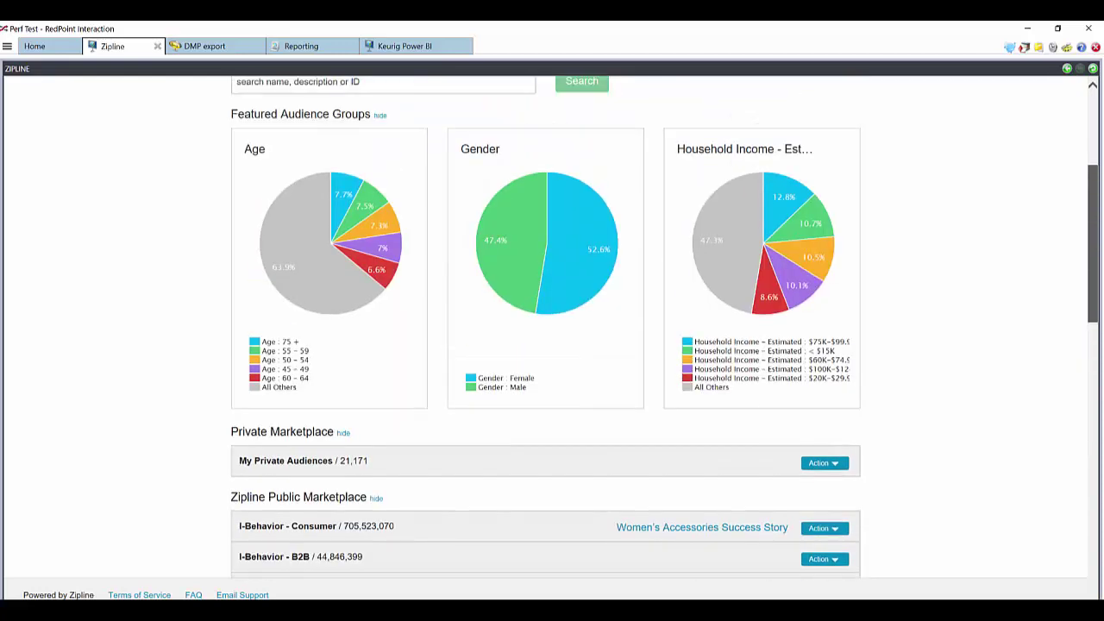
pyautogui.scroll(-2, 737, 210)
pyautogui.click(594, 399)
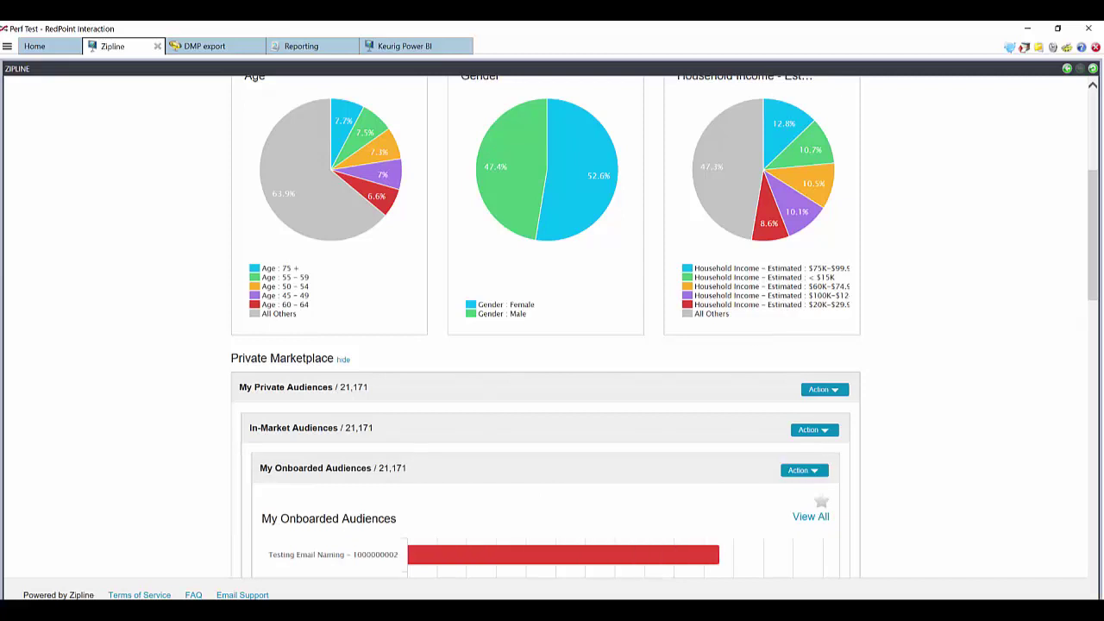
pyautogui.moveTo(1099, 285); pyautogui.dragTo(1100, 330)
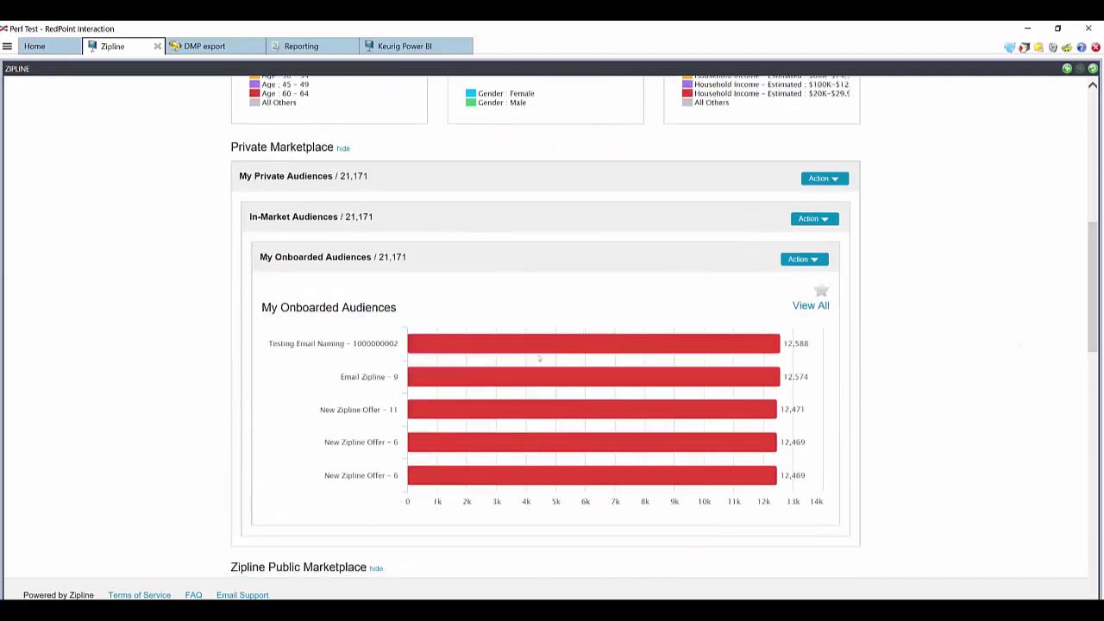
pyautogui.click(532, 377)
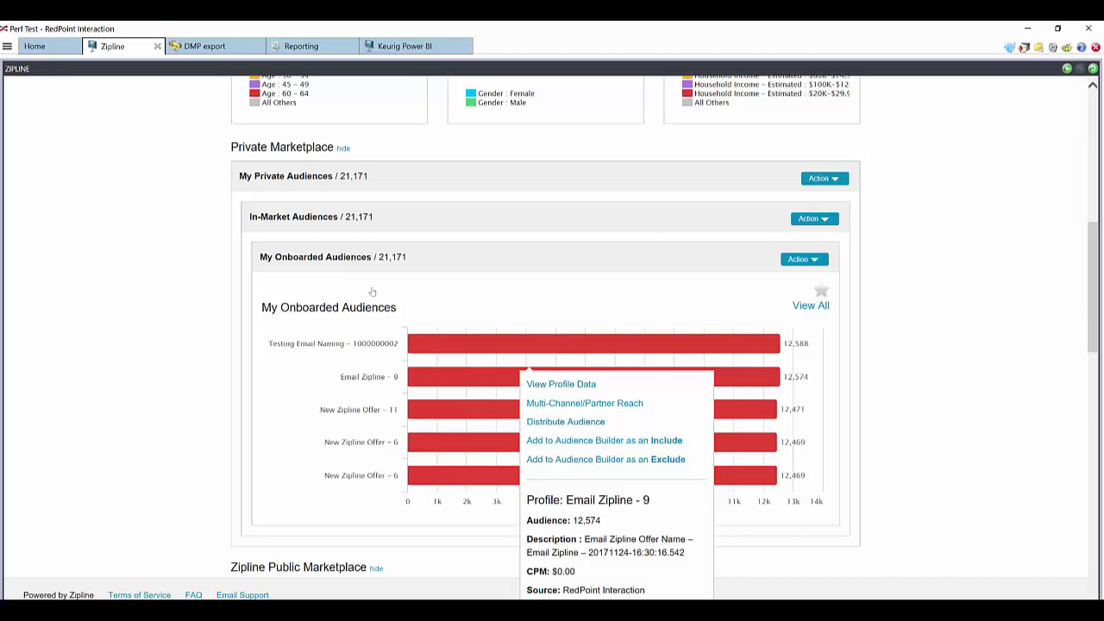
pyautogui.click(373, 293)
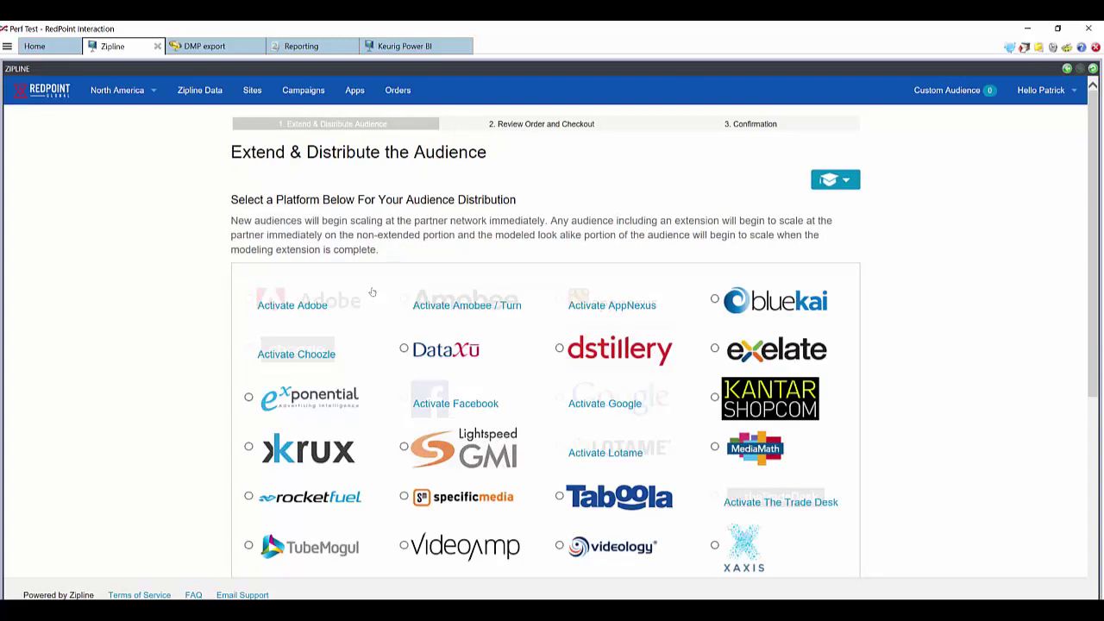
# Distribute via rocketfuel with the audience extended to about 4x (48,565), then return Home
pyautogui.click(250, 494)
pyautogui.moveTo(1094, 172); pyautogui.dragTo(1094, 352)
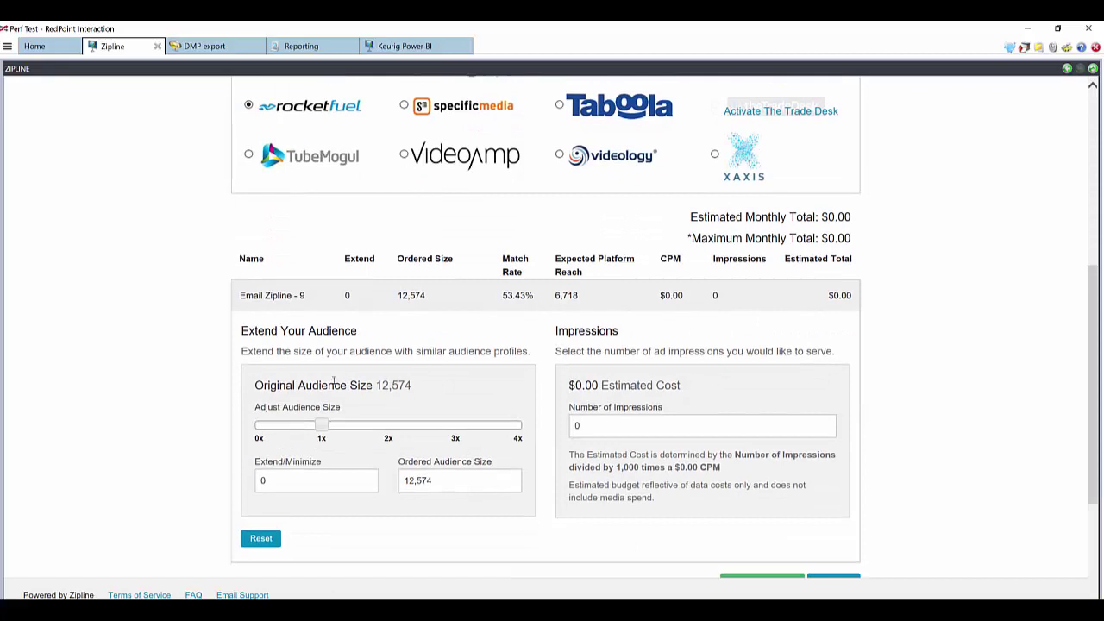
pyautogui.moveTo(321, 425); pyautogui.dragTo(517, 428)
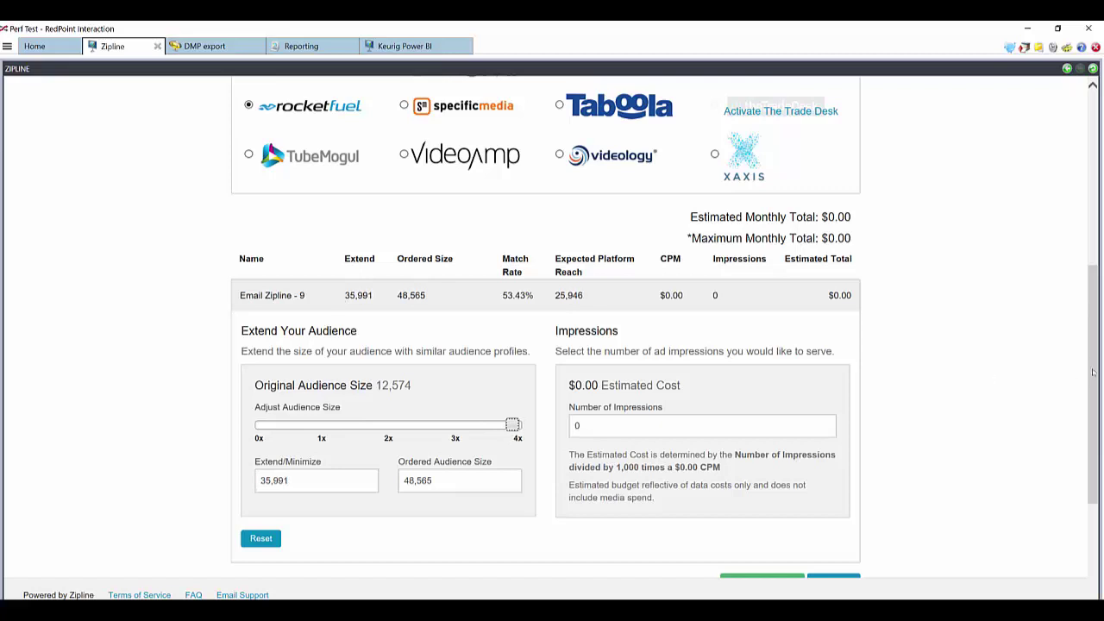
pyautogui.moveTo(1094, 373); pyautogui.dragTo(1091, 181)
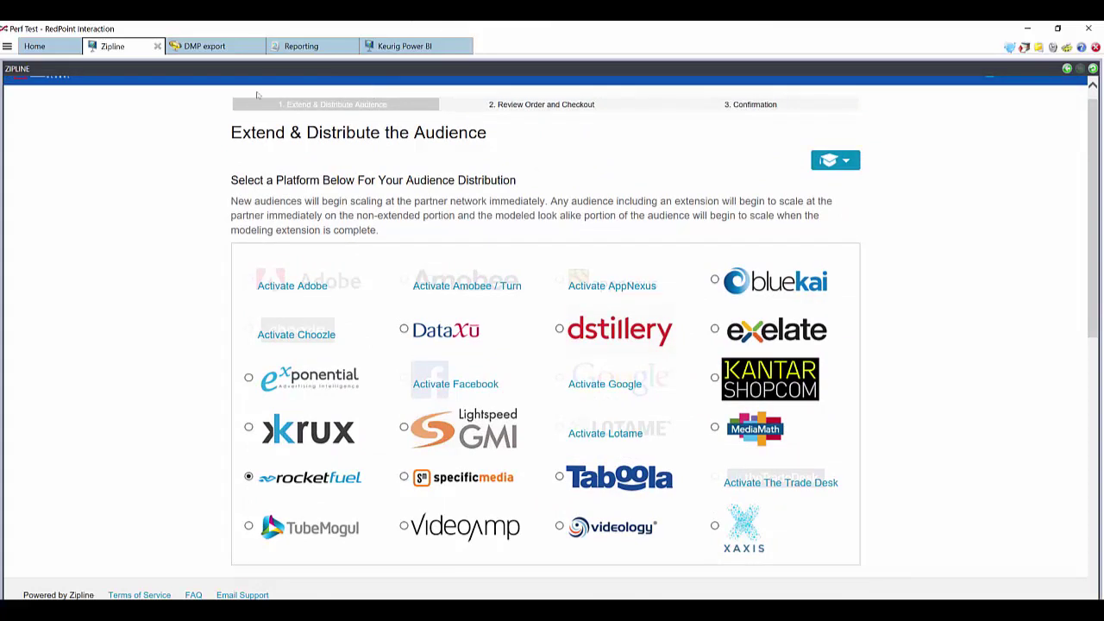
pyautogui.click(39, 47)
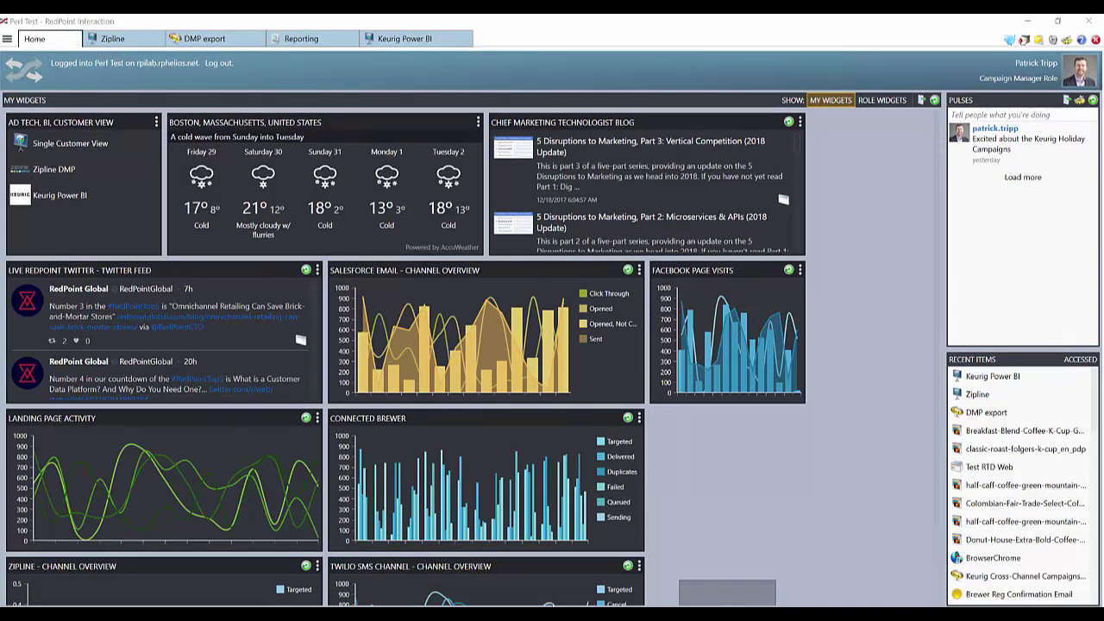
# Open Reporting from the quick-access menu to show the Standard Reports Power BI dashboard
pyautogui.click(6, 39)
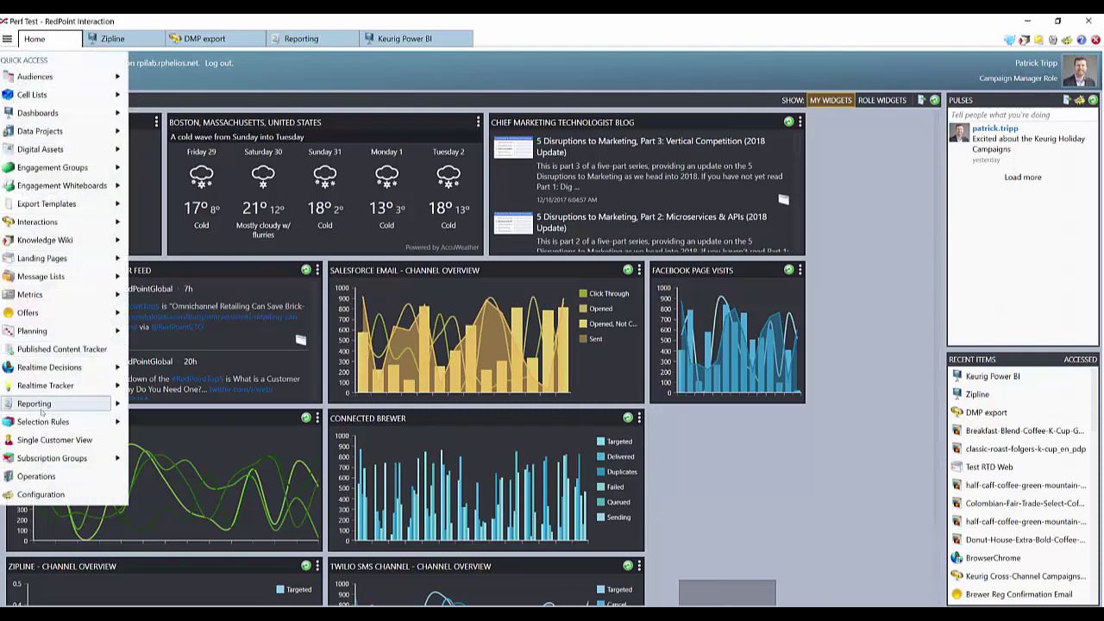
pyautogui.click(35, 403)
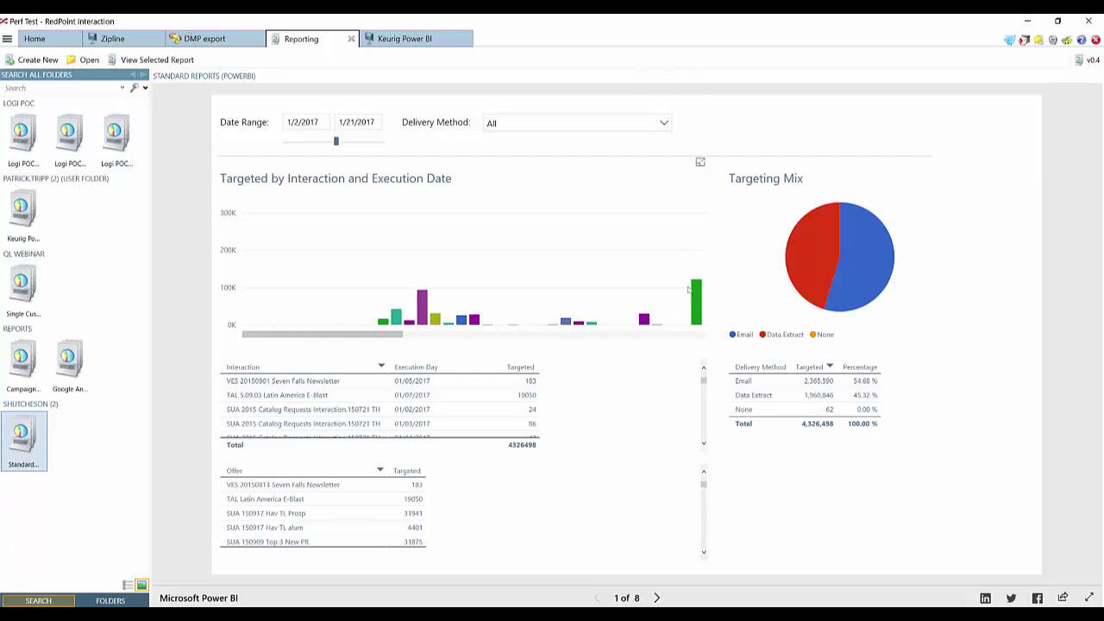
# Filter the standard report's Delivery Method slicer to Data Extract
pyautogui.moveTo(697, 295)
pyautogui.click(664, 123)
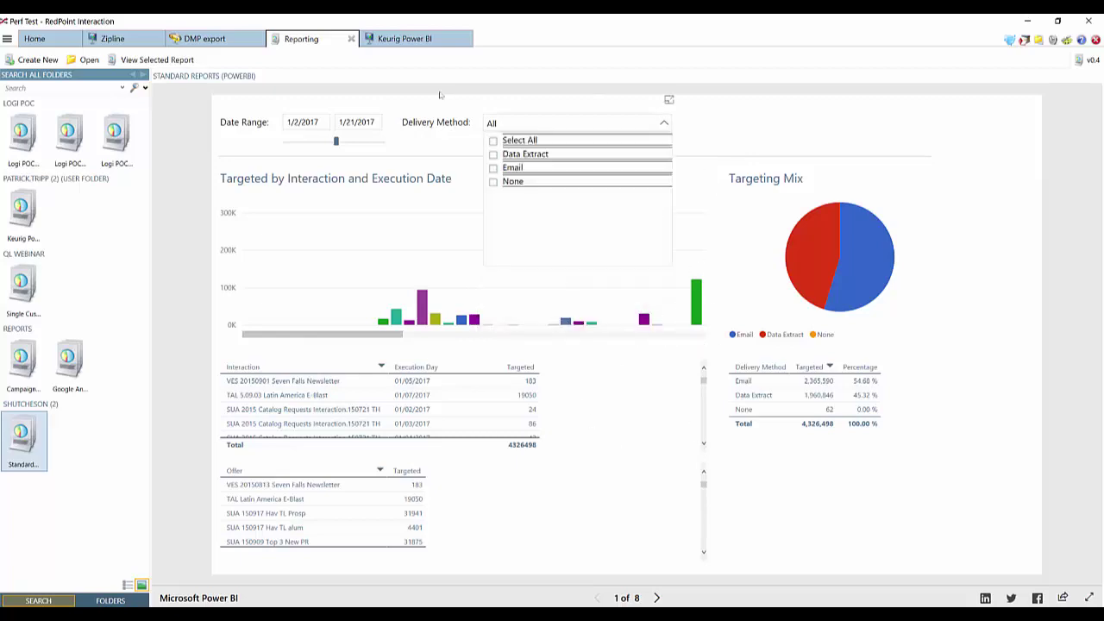
pyautogui.press('space')
pyautogui.press('Up')
pyautogui.press('space')
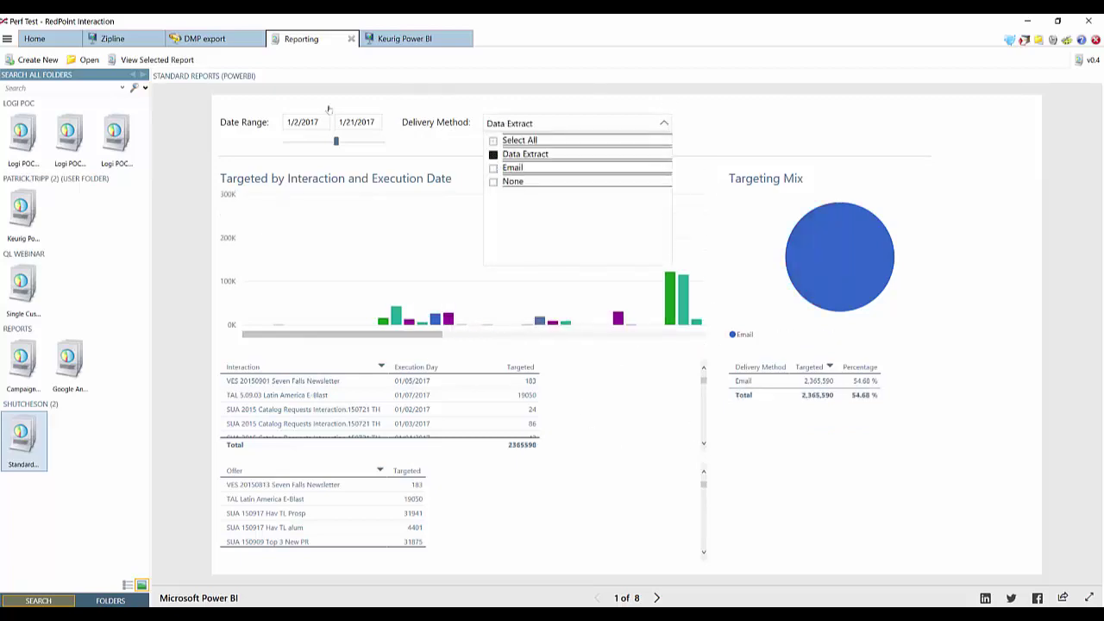
# On page 2, filter to AT Email Channel and the AT 6.02.10 Travel Leisure Reminder E-blast
pyautogui.click(656, 597)
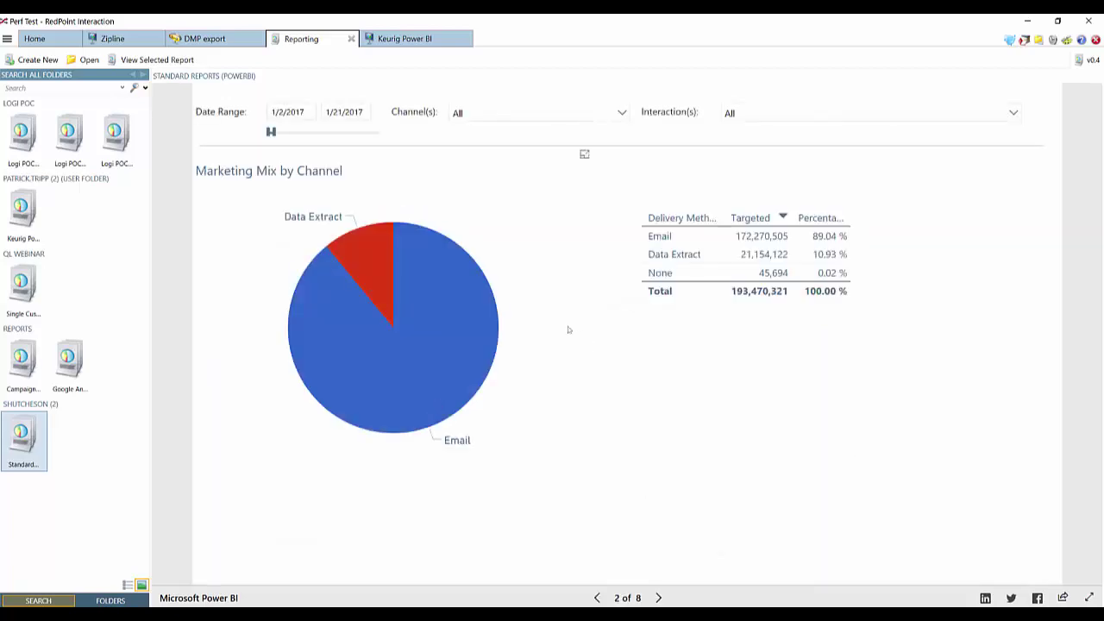
pyautogui.click(621, 113)
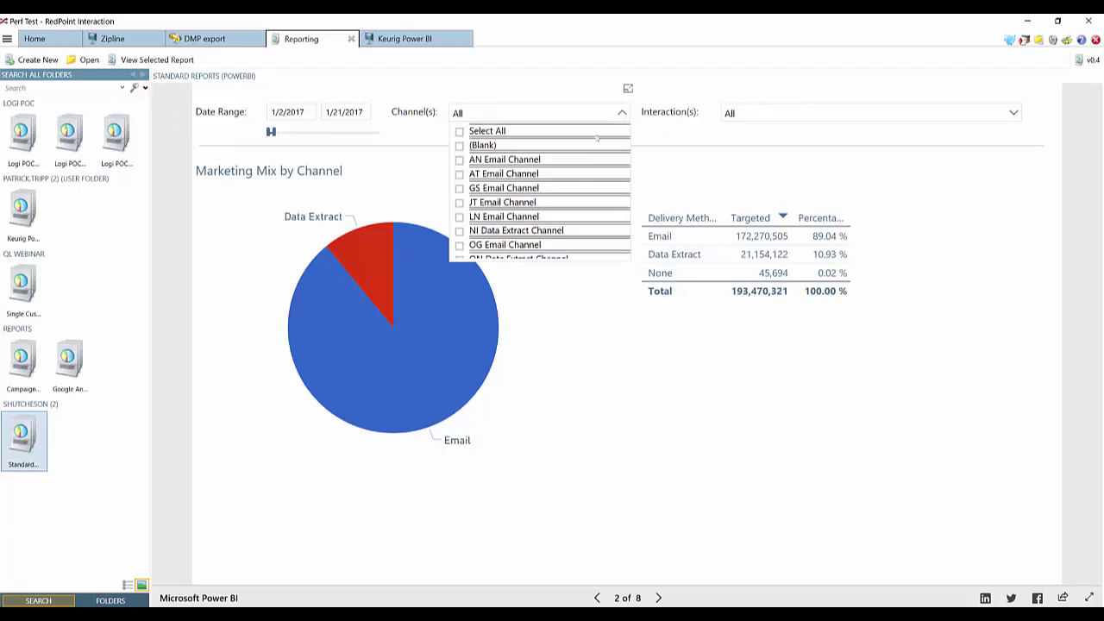
pyautogui.click(504, 173)
pyautogui.click(1013, 113)
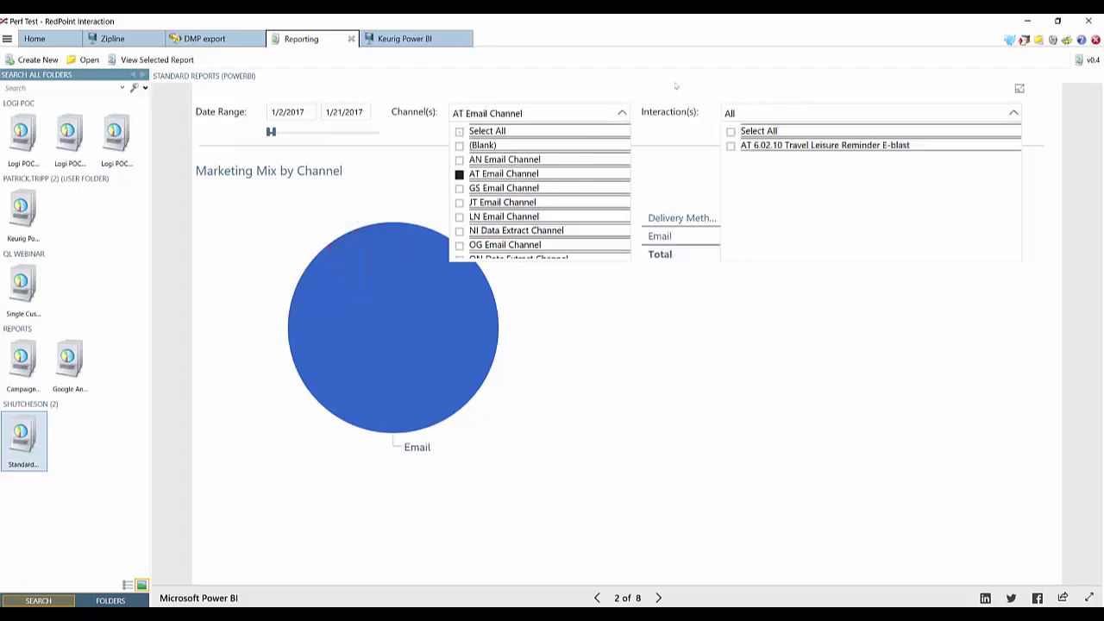
pyautogui.click(731, 145)
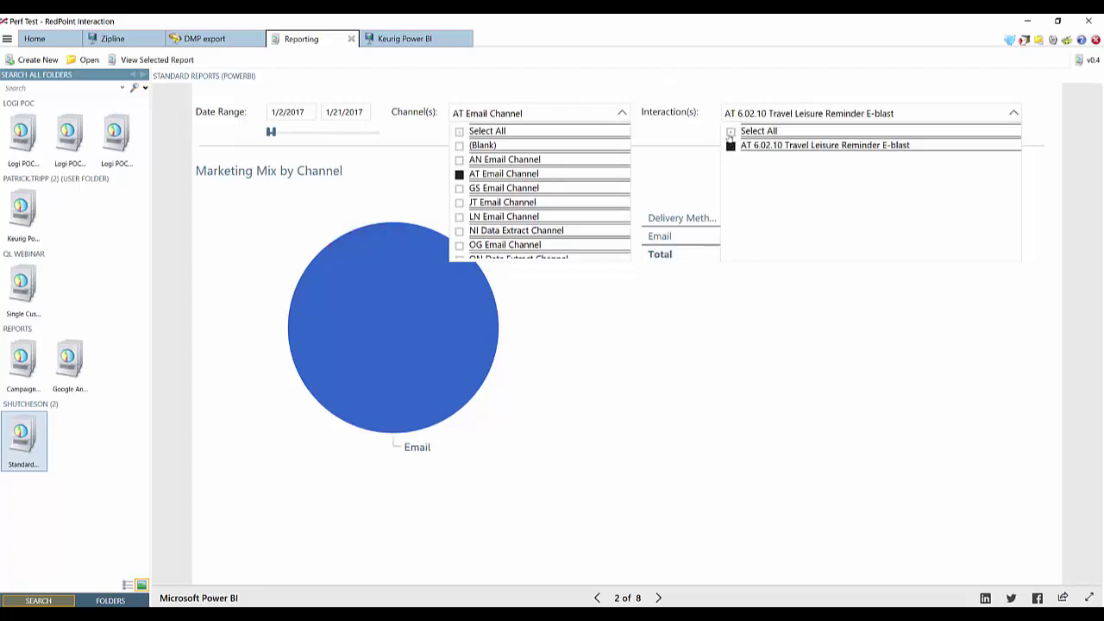
pyautogui.click(485, 98)
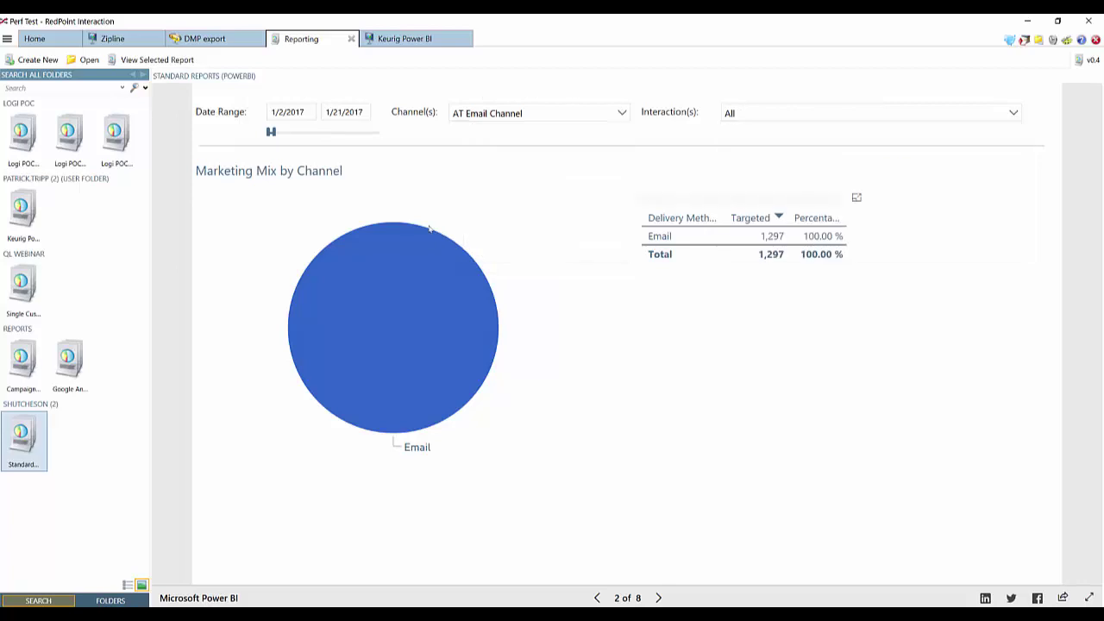
# Page through Email Performance, Email Clicks by Date, Opened and Clicks, Top Performing Links, then return Home
pyautogui.click(658, 598)
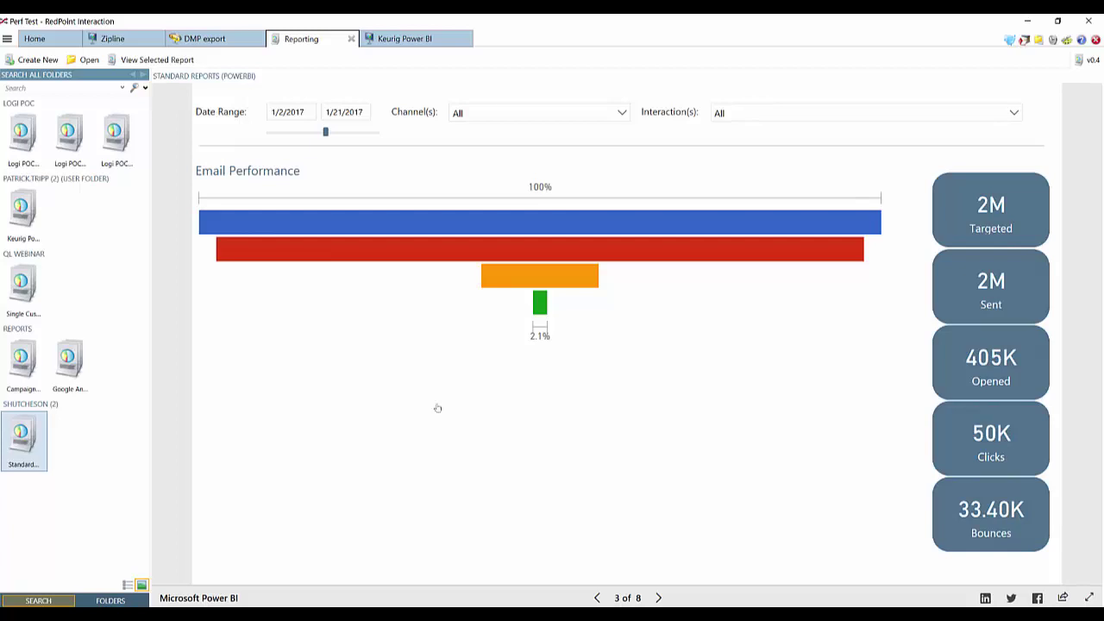
pyautogui.press('pagedown')
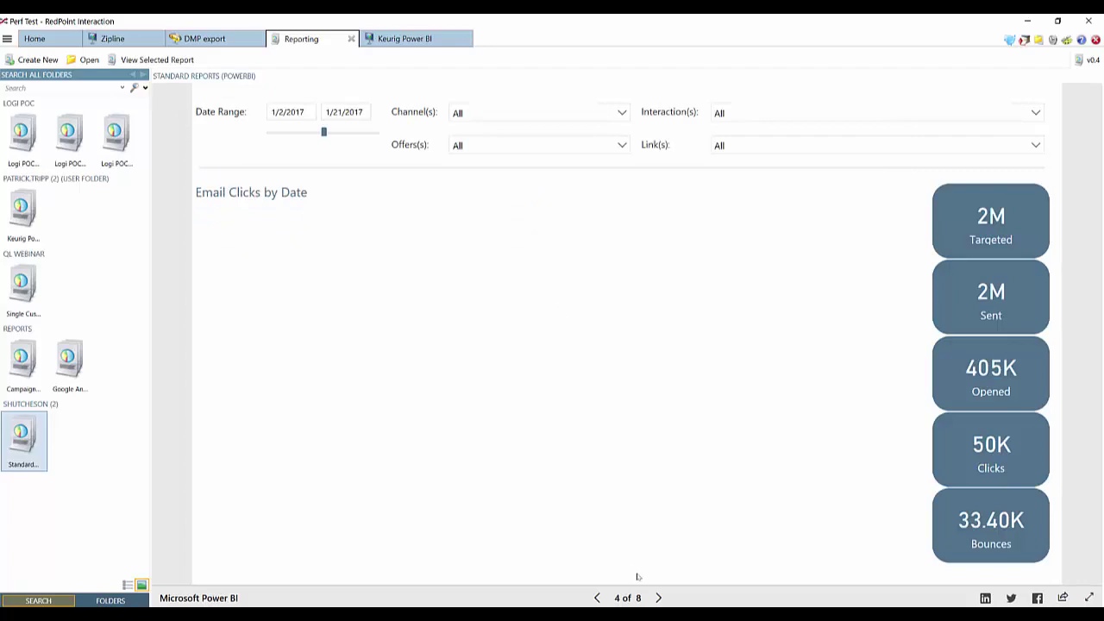
pyautogui.click(658, 598)
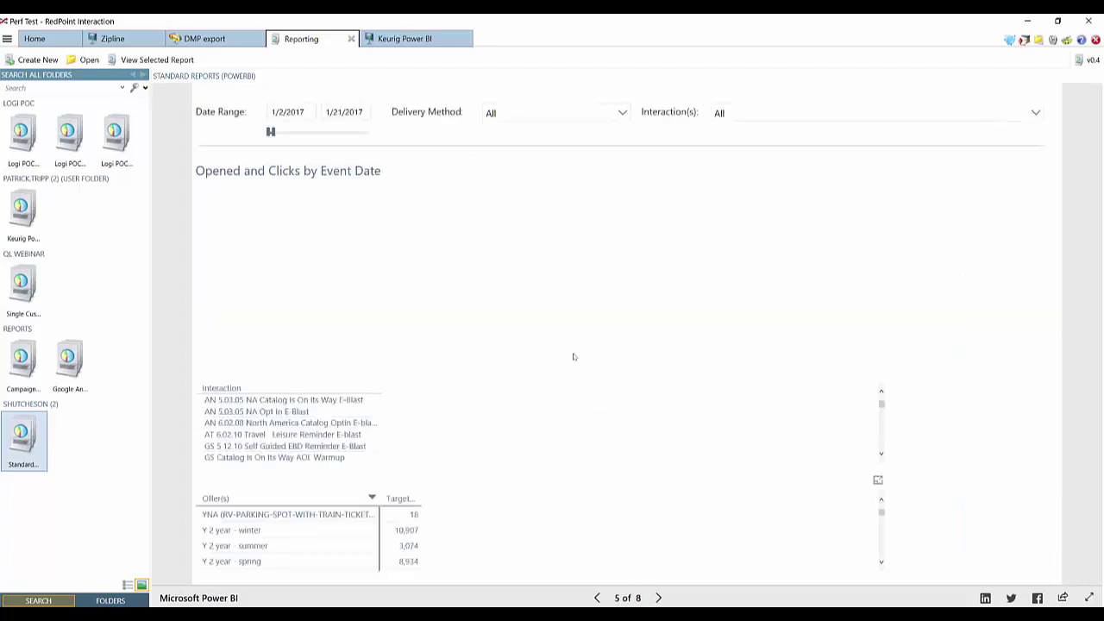
pyautogui.click(659, 598)
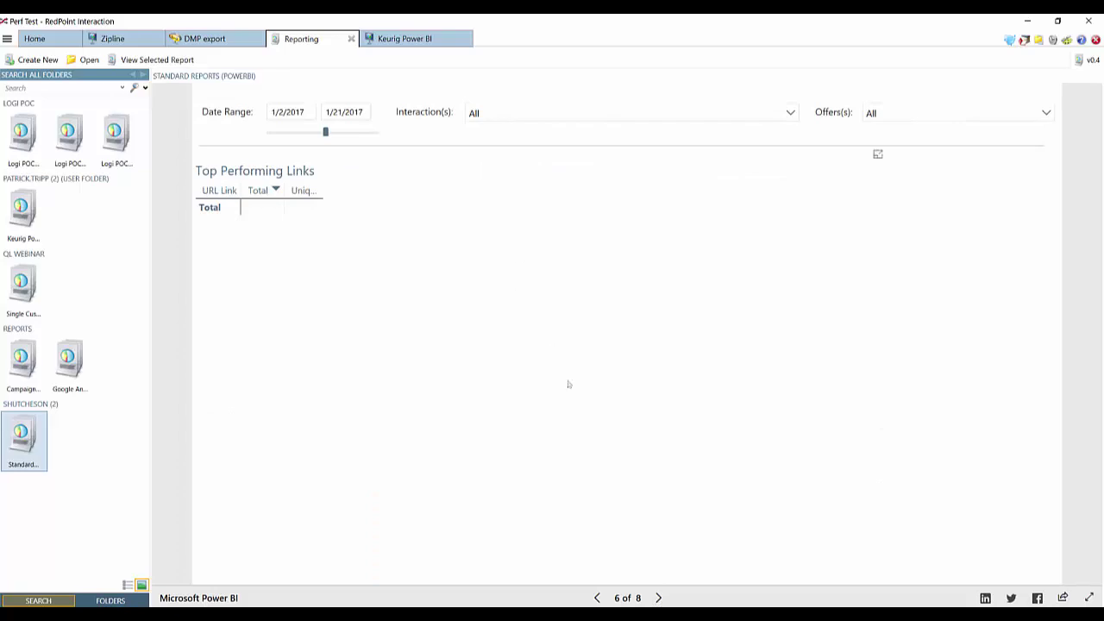
pyautogui.click(658, 598)
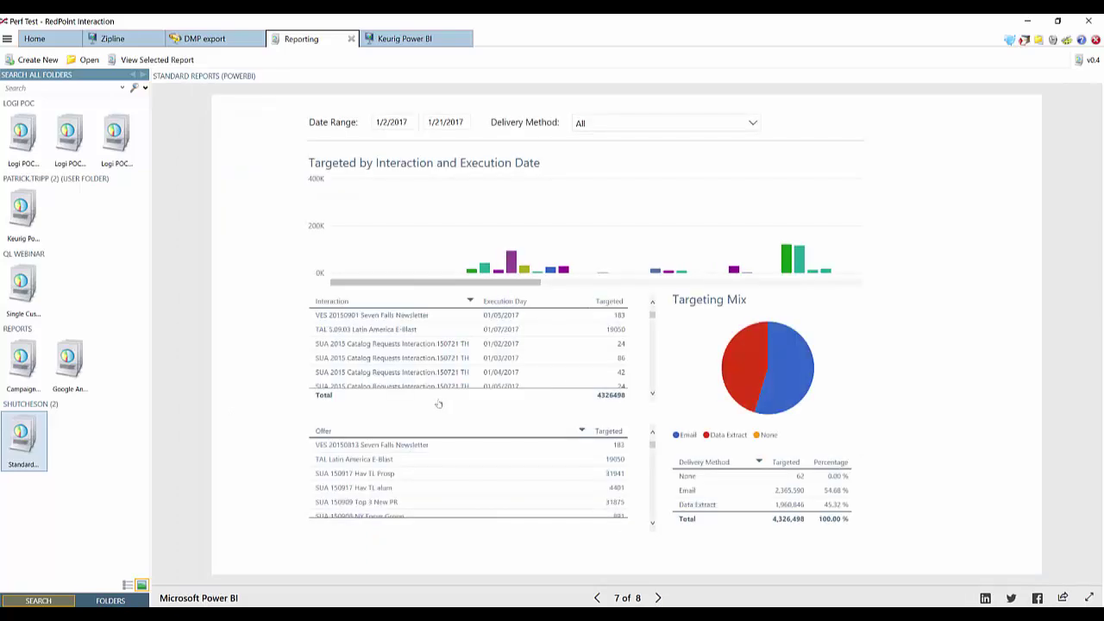
pyautogui.click(27, 34)
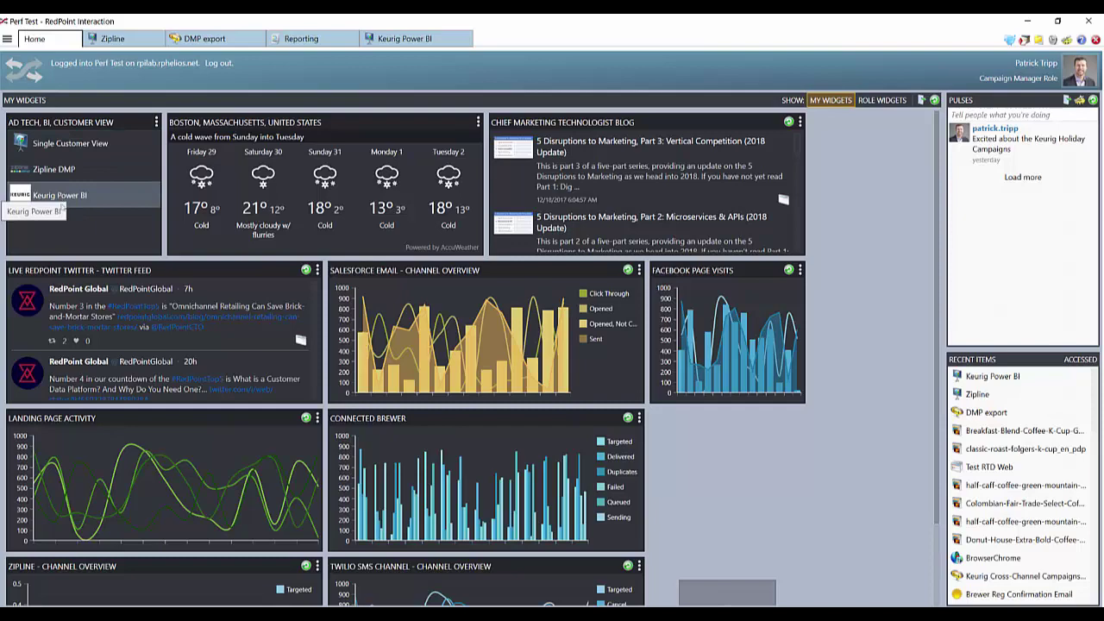
# Open Keurig Power BI from the Ad Tech, BI Customer View widget
pyautogui.click(59, 196)
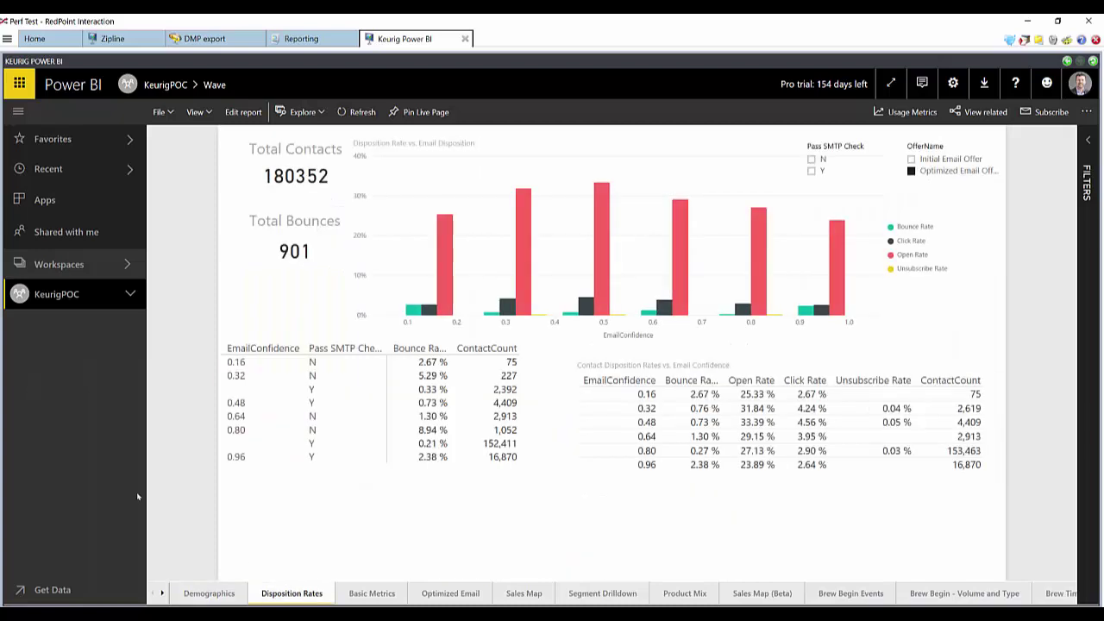
# View the Keurig report's Basic Metrics, Optimized Email and Sales Map pages
pyautogui.click(369, 598)
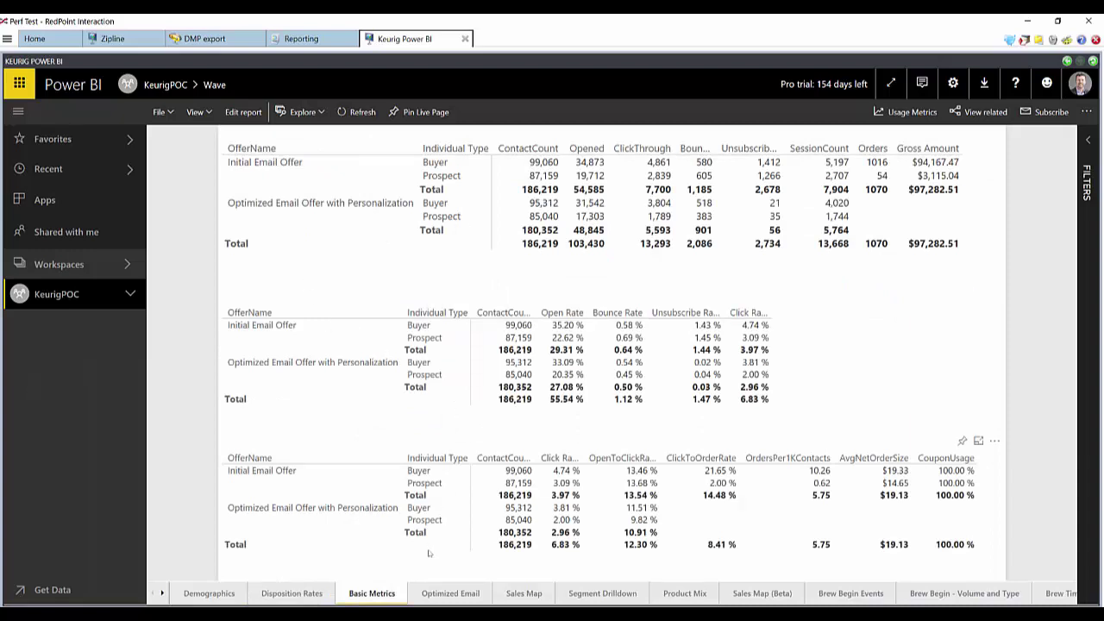
pyautogui.click(449, 594)
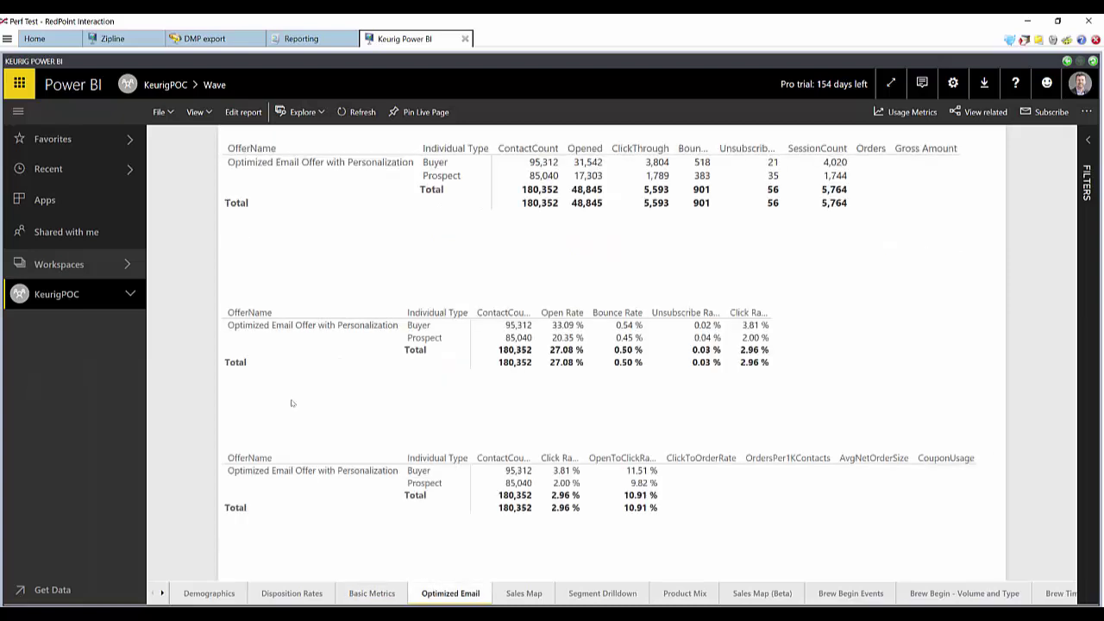
pyautogui.press('Right')
pyautogui.press('Return')
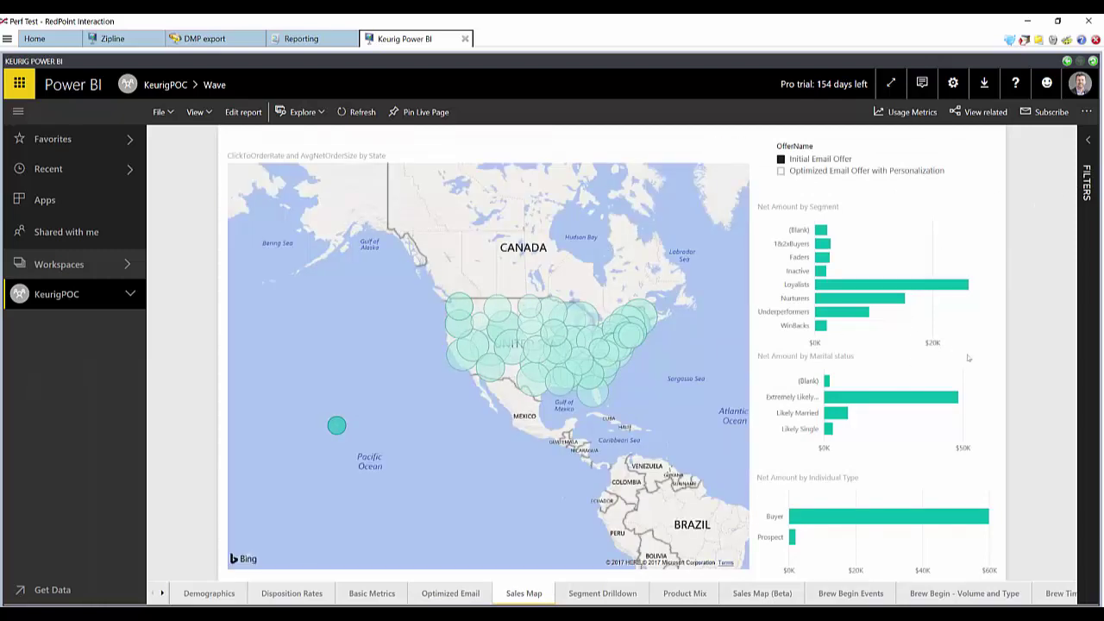
# View Segment Drilldown and Sales Map (Beta), rotate the globe toward South America, then return Home
pyautogui.click(602, 594)
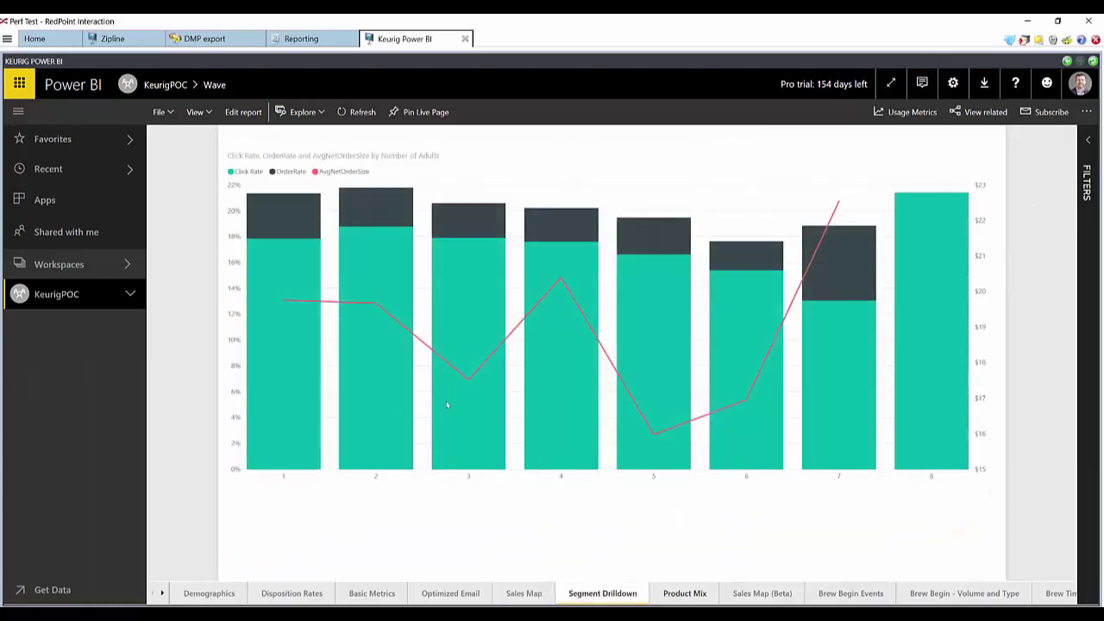
pyautogui.click(684, 594)
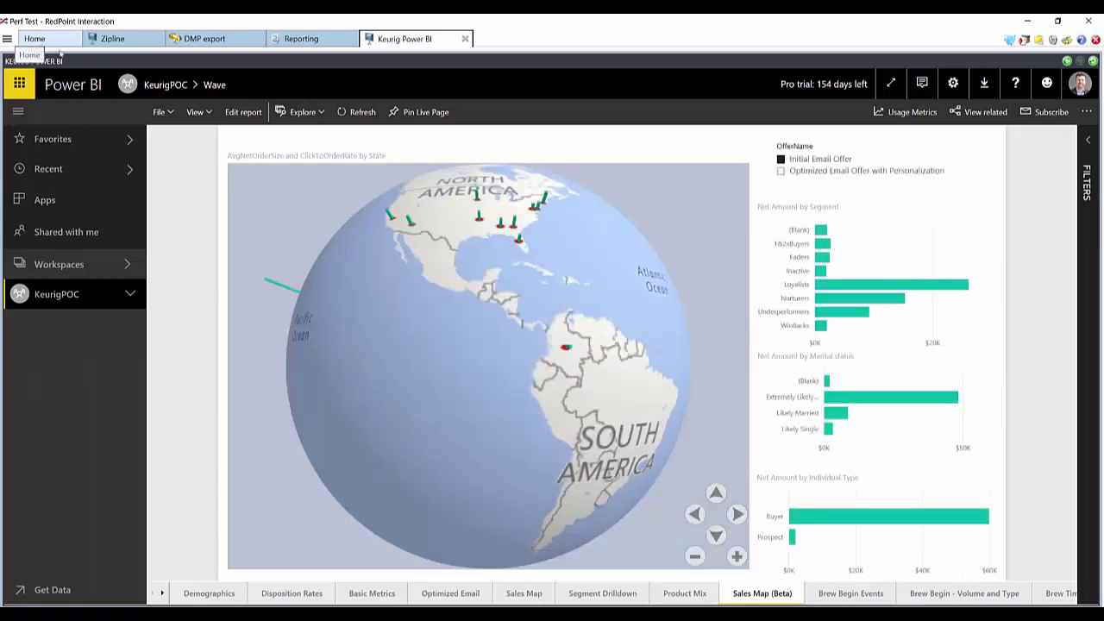
pyautogui.moveTo(506, 208); pyautogui.dragTo(263, 207)
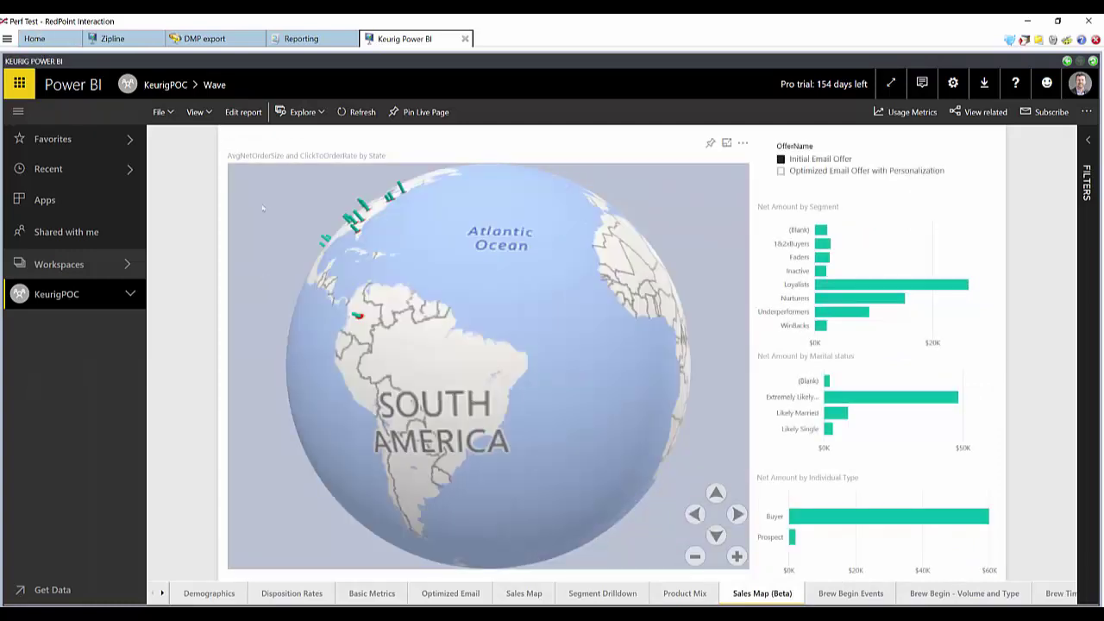
pyautogui.click(27, 35)
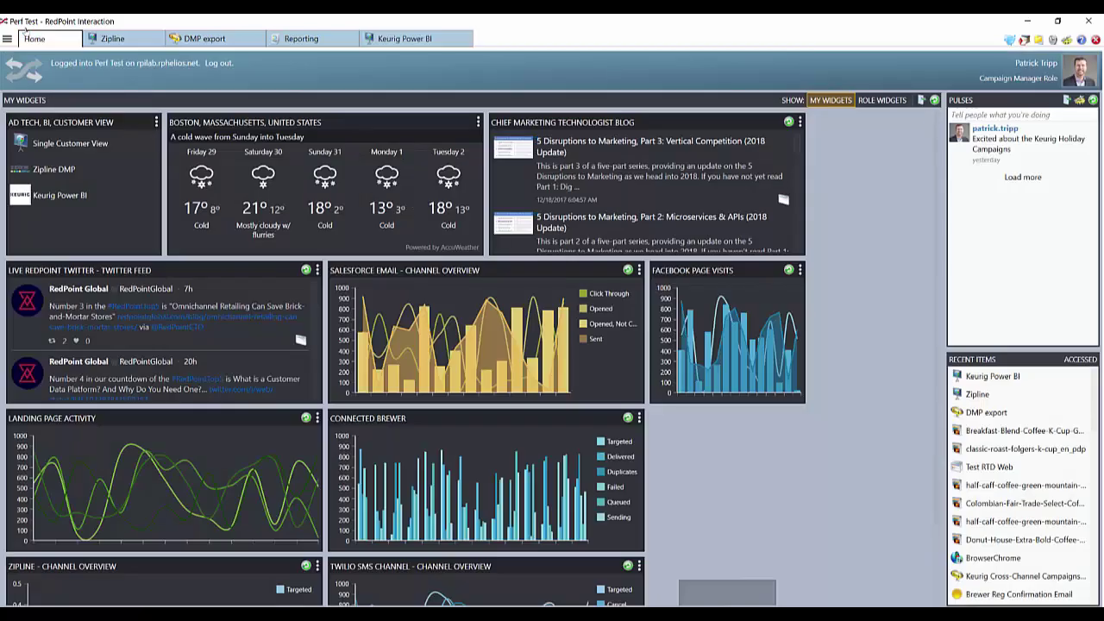